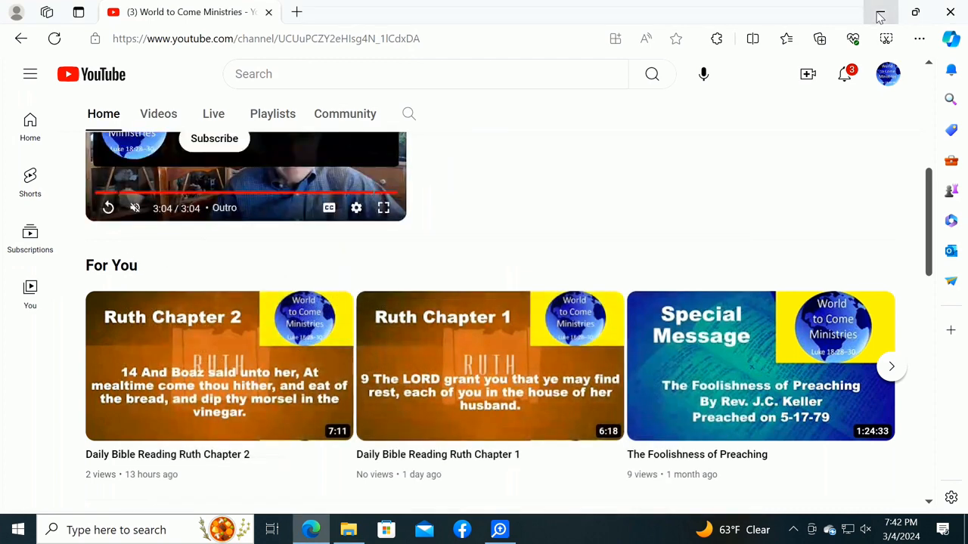
# - Minimize the browser, launch OpenShot Video Editor from the desktop and maximize its window
pyautogui.click(880, 12)
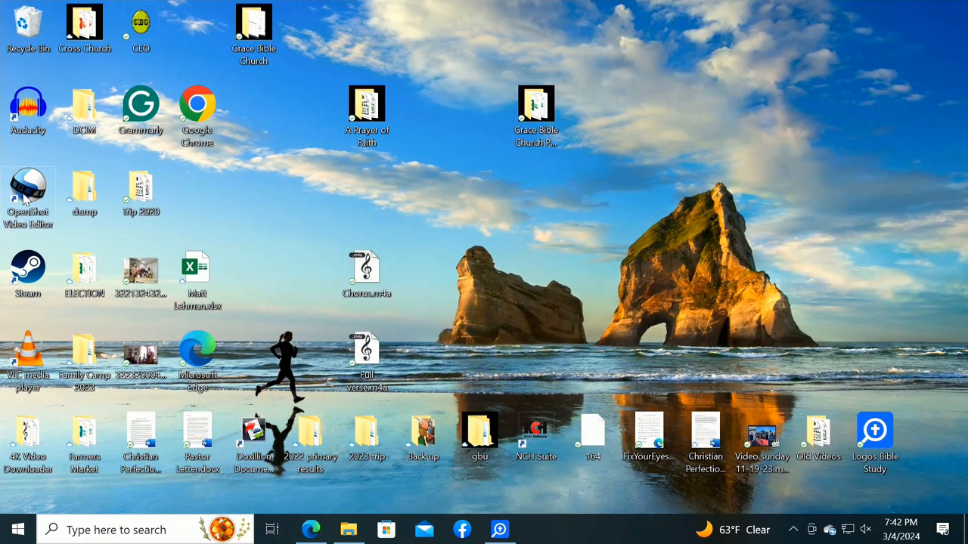
pyautogui.doubleClick(27, 218)
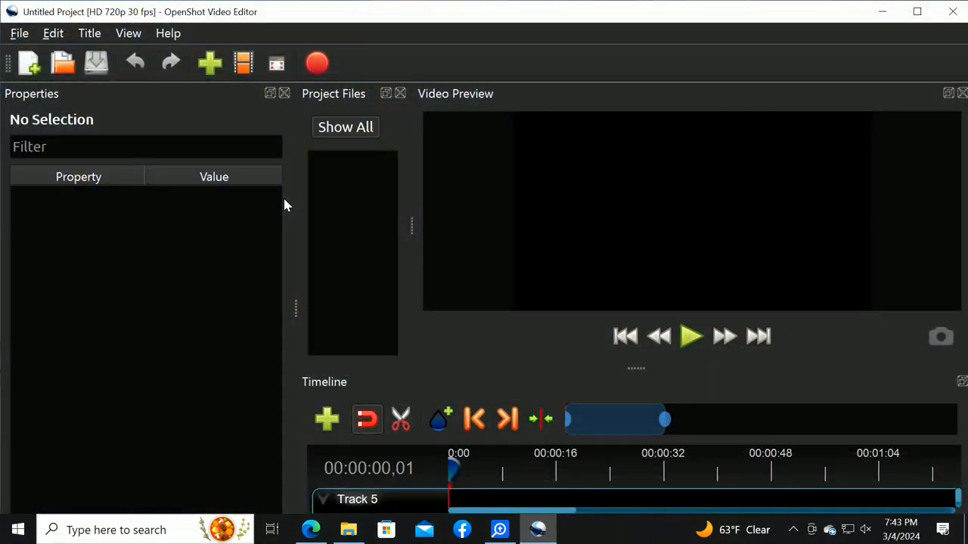
pyautogui.click(917, 13)
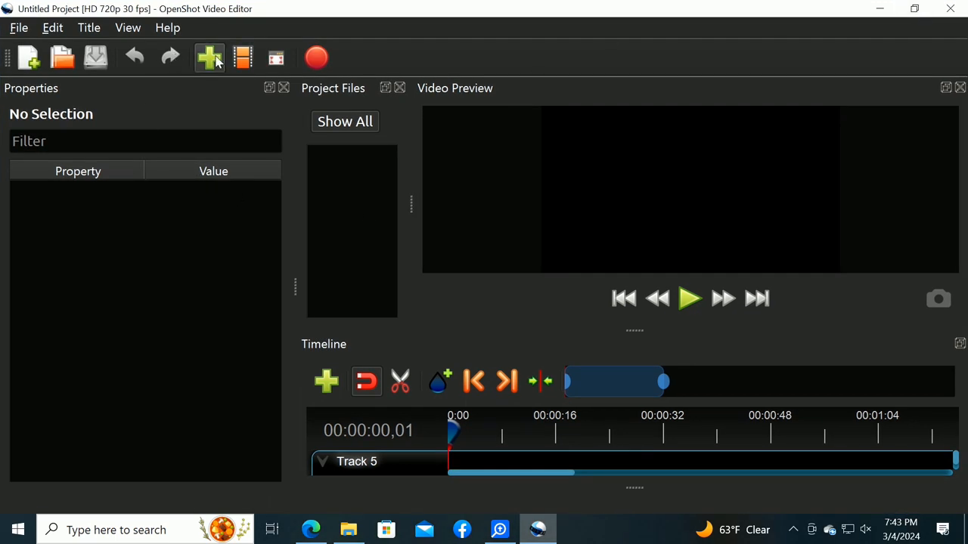
# - Import Intro video 1 Samuel.mp4 and Exit video 1 Samuel.mp4 from the 1 Samuel folder into the project
pyautogui.click(212, 59)
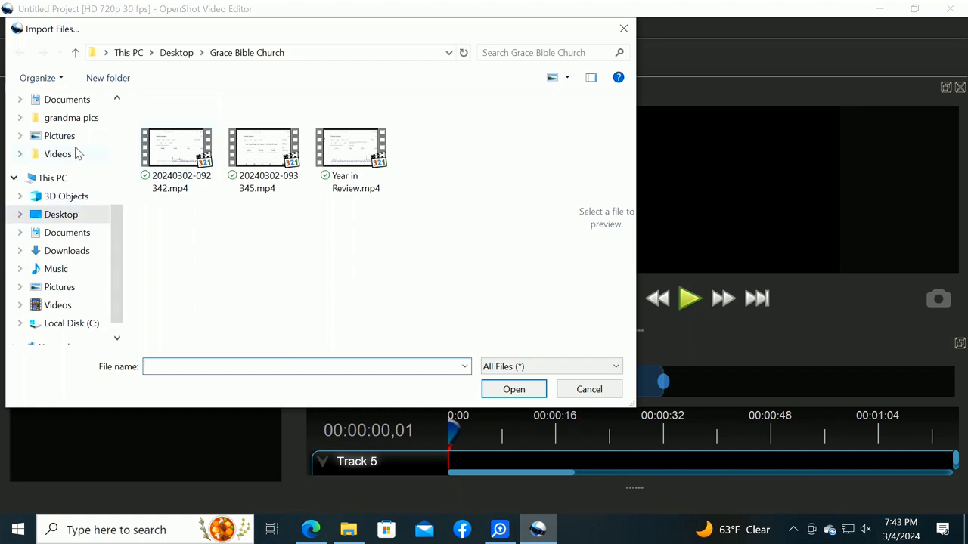
pyautogui.scroll(-1, 76, 151)
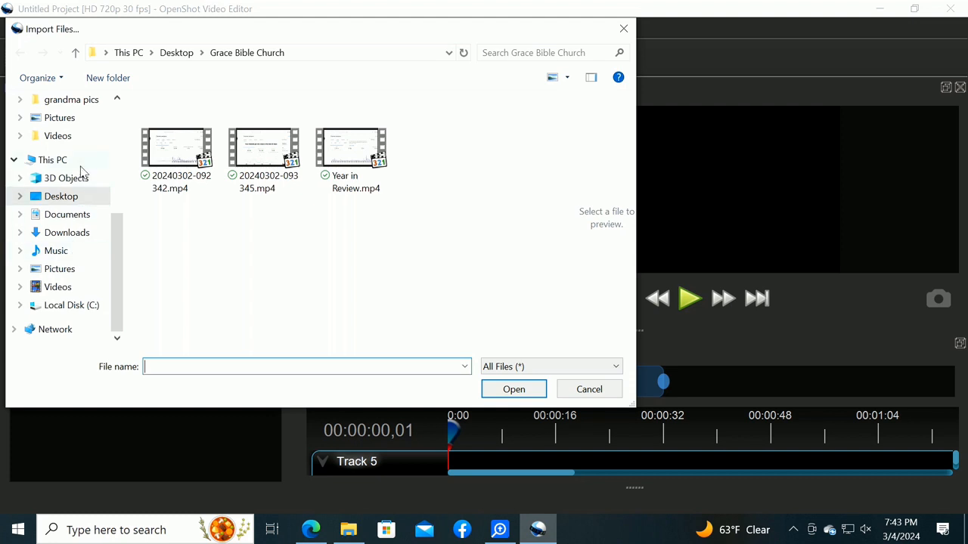
pyautogui.scroll(3, 97, 130)
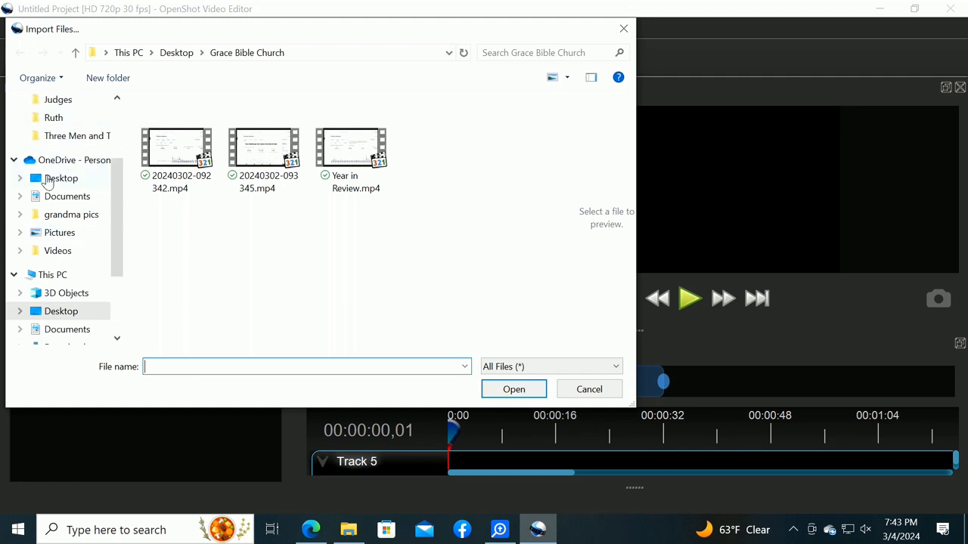
pyautogui.scroll(1, 65, 144)
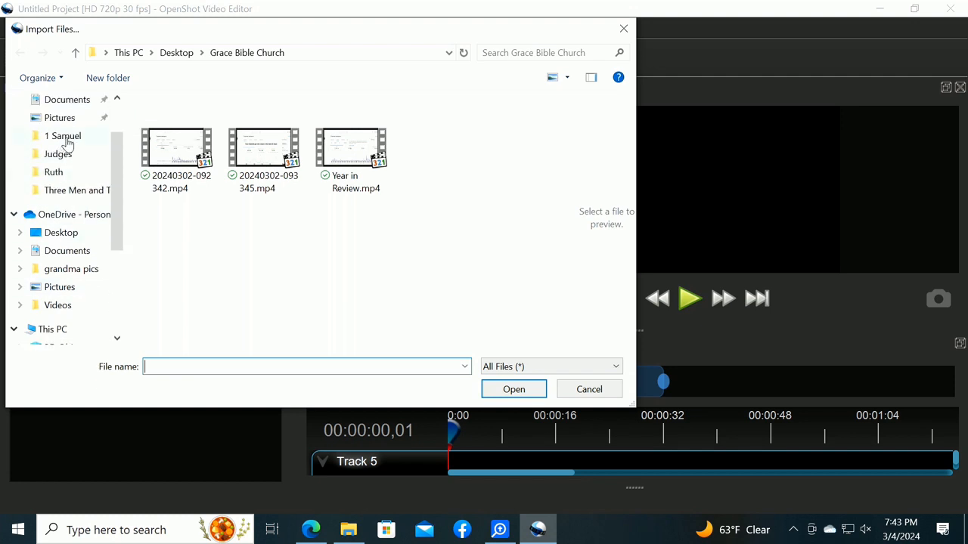
pyautogui.click(66, 137)
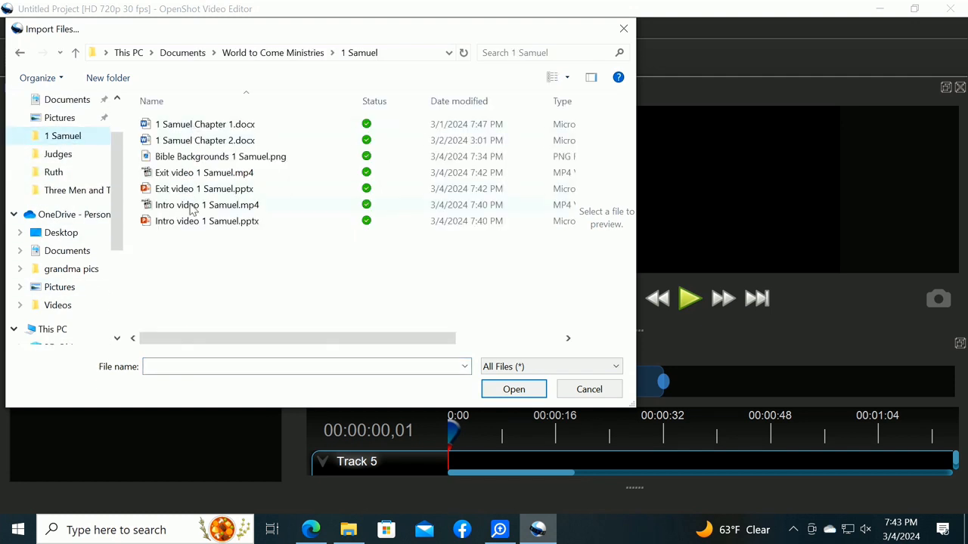
pyautogui.click(192, 206)
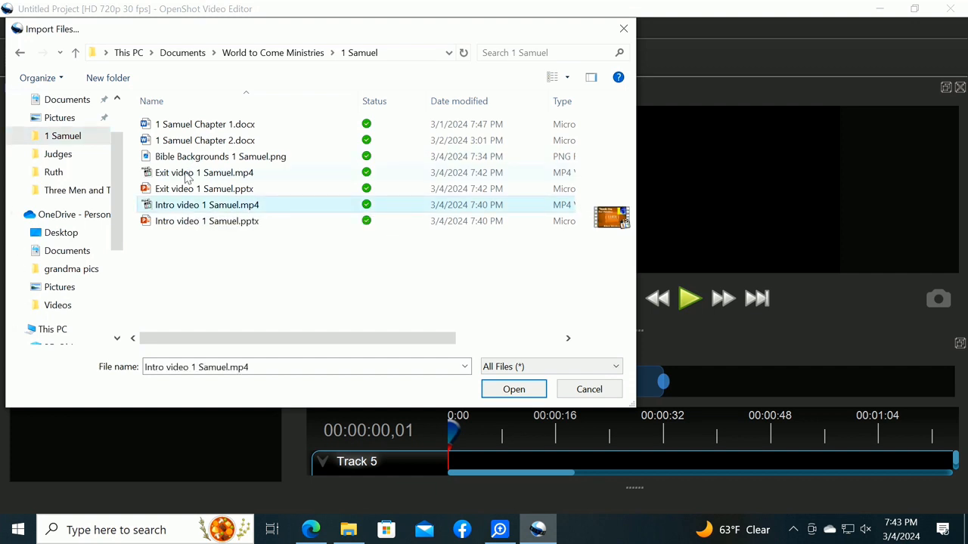
pyautogui.keyDown('ctrl'); pyautogui.click(190, 173); pyautogui.keyUp('ctrl')
pyautogui.click(514, 389)
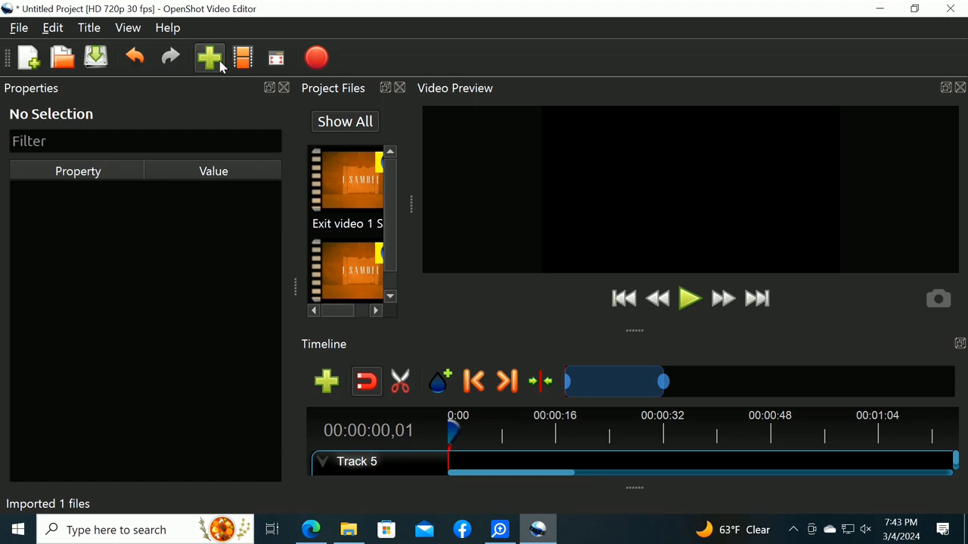
# - Import the audio file Full verse.m4a from the Desktop folder into the project
pyautogui.click(221, 65)
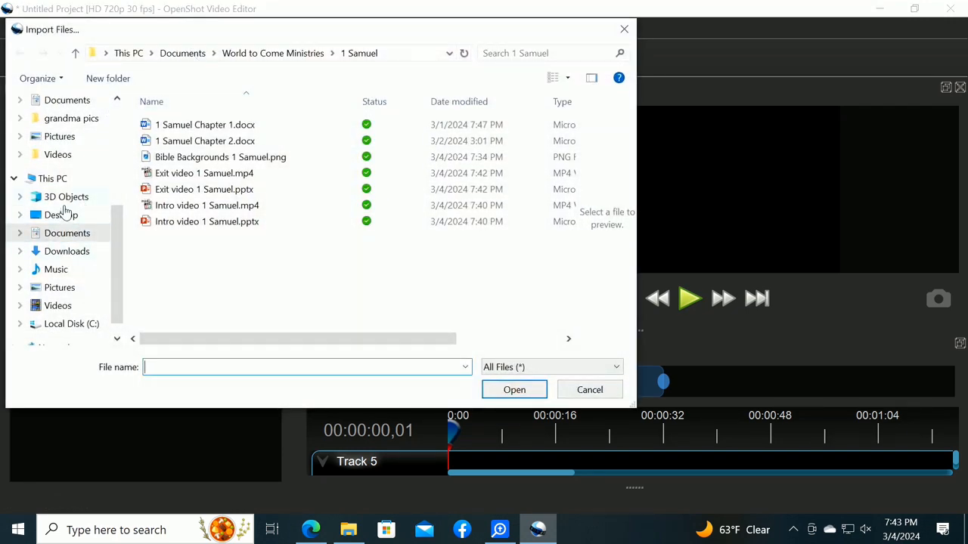
pyautogui.click(66, 220)
pyautogui.scroll(-5, 204, 263)
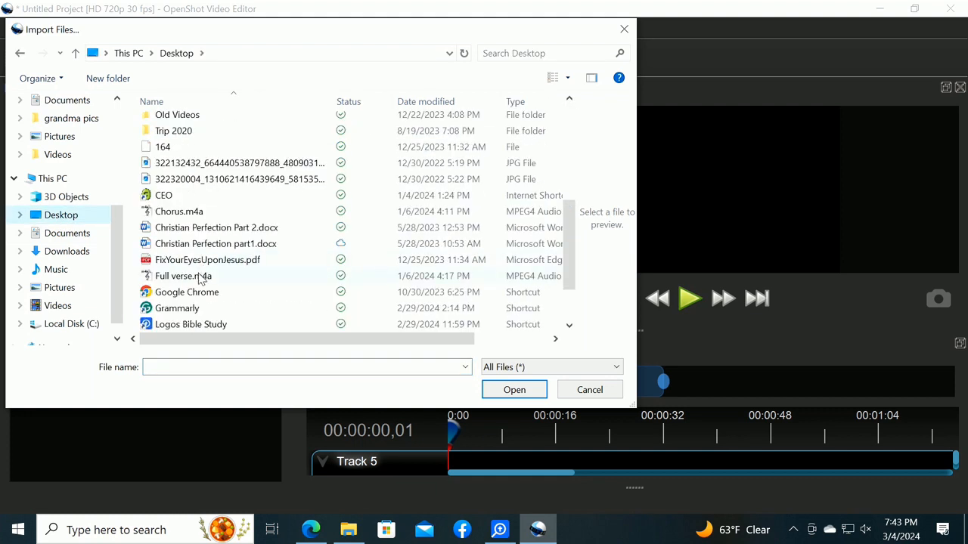
pyautogui.click(200, 277)
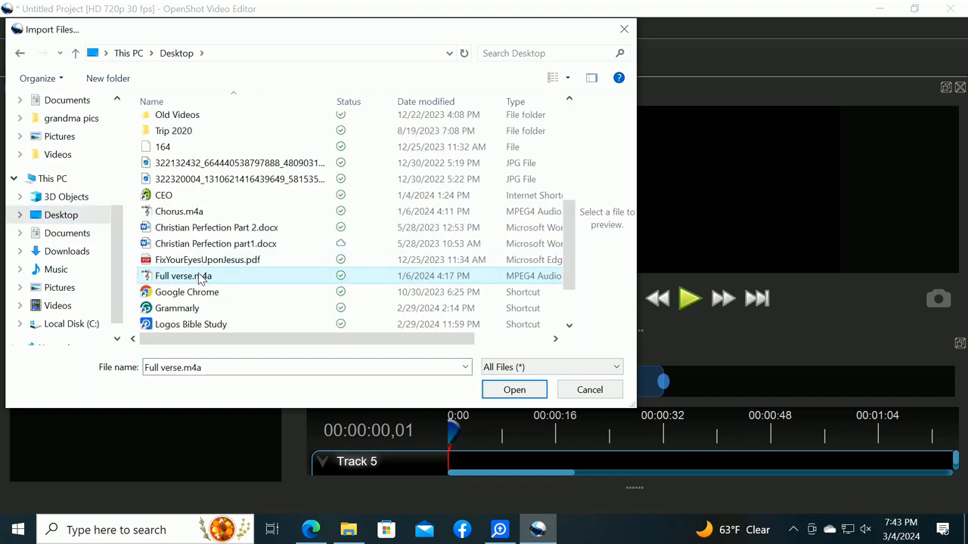
pyautogui.click(519, 391)
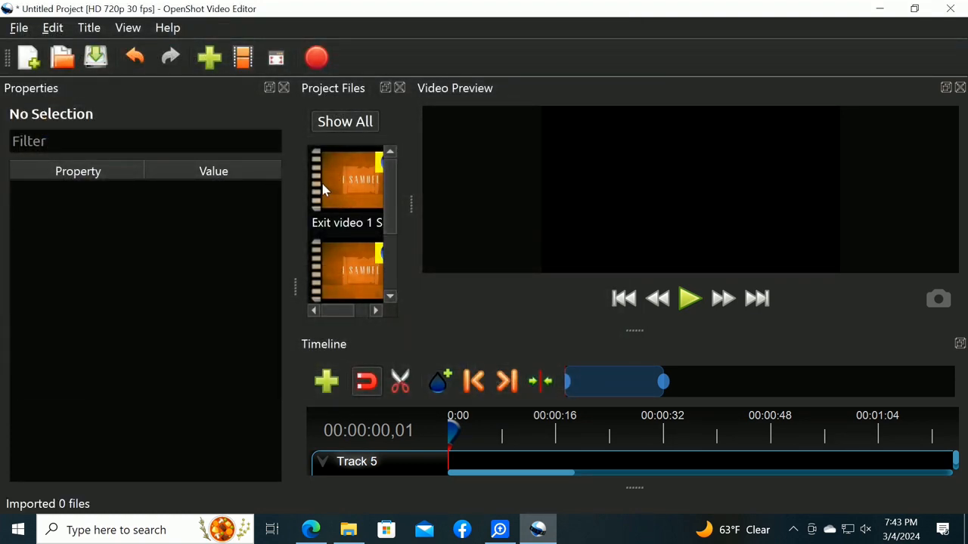
pyautogui.scroll(-2, 356, 280)
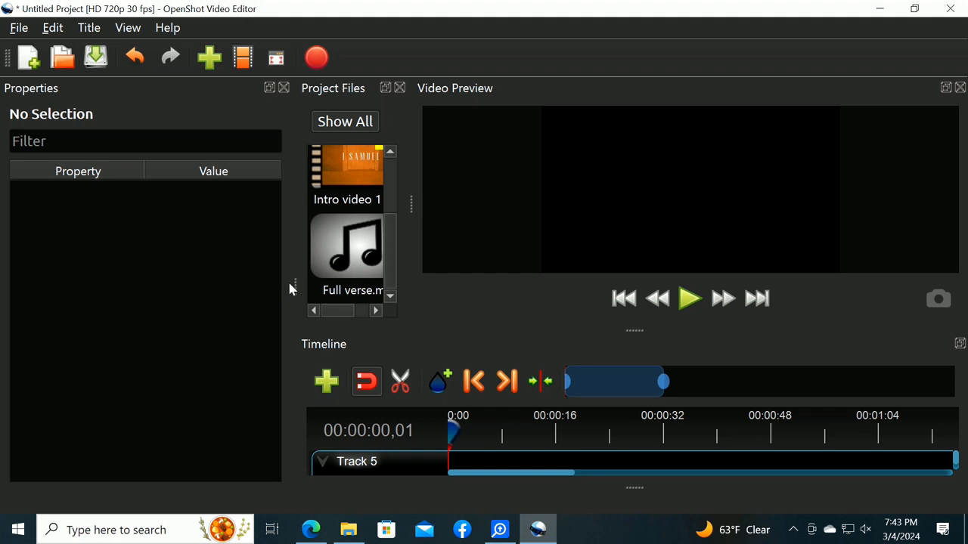
# - Close the Properties panel and widen the Project Files panel to fit two thumbnails per row
pyautogui.click(284, 87)
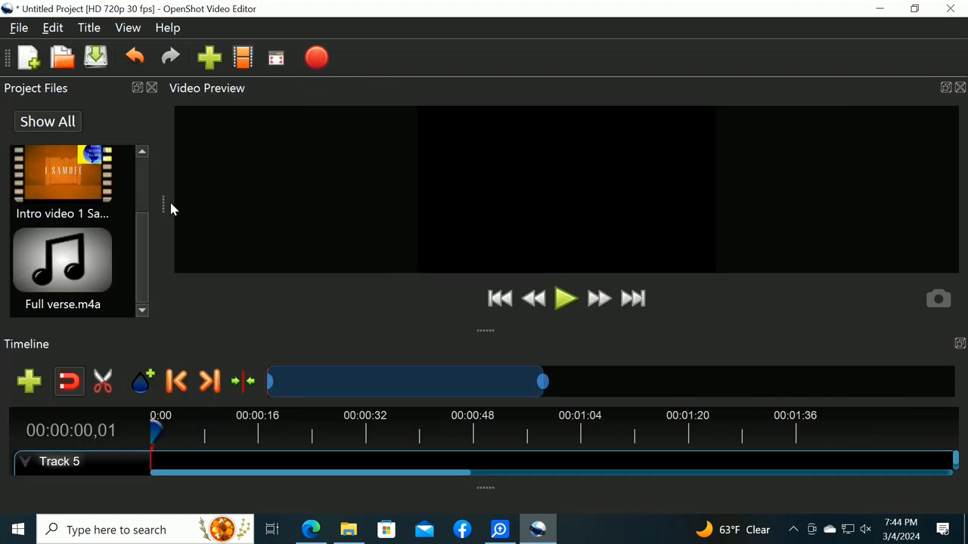
pyautogui.moveTo(160, 210); pyautogui.dragTo(305, 231)
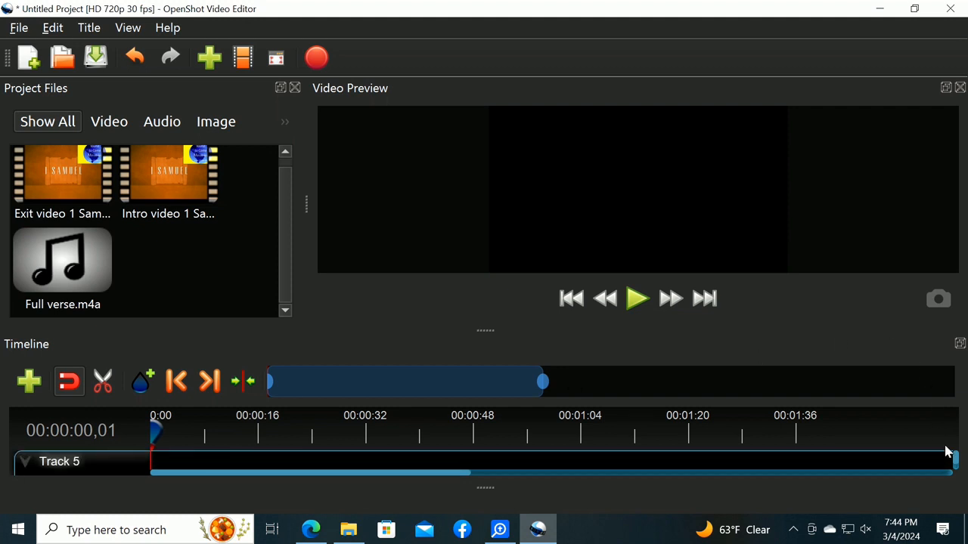
pyautogui.click(915, 10)
pyautogui.click(918, 12)
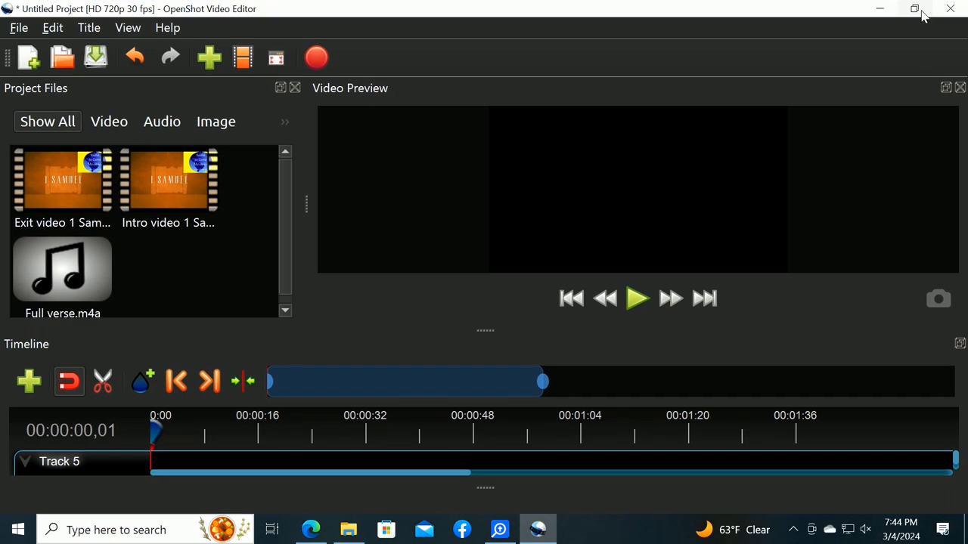
# - Place the Intro video 1 Samuel clip at the very start of Track 5
pyautogui.click(149, 202)
pyautogui.moveTo(149, 201); pyautogui.dragTo(136, 472)
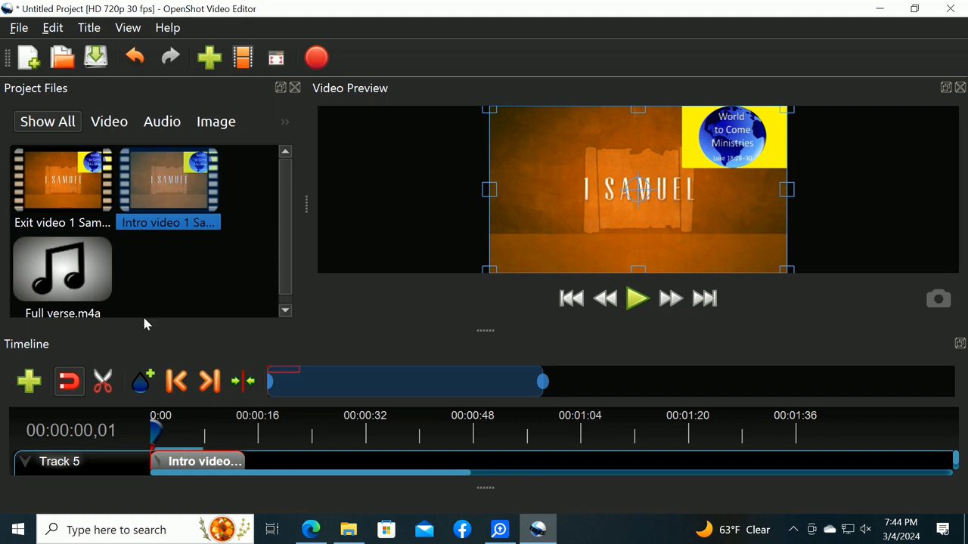
pyautogui.scroll(-1, 357, 457)
pyautogui.scroll(1, 357, 457)
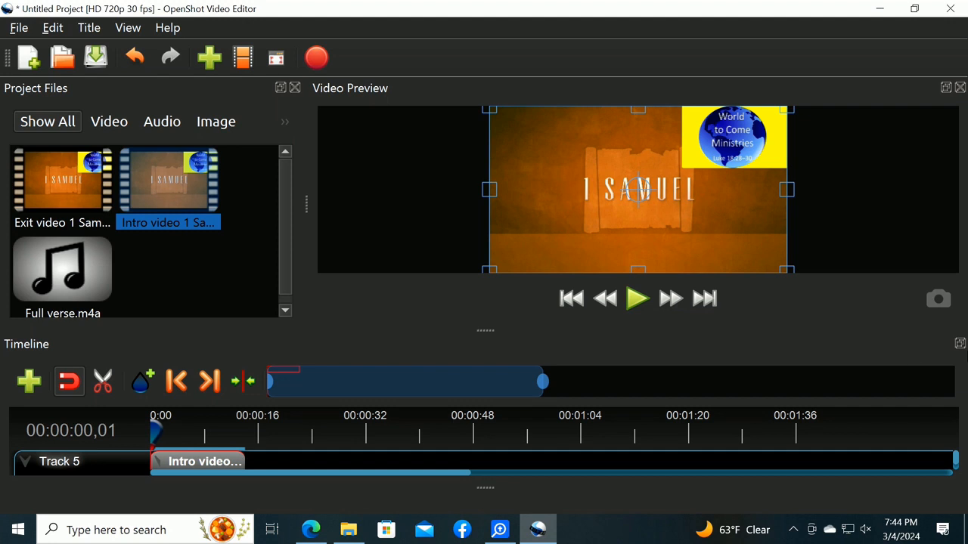
# - Undock the Timeline into a floating panel and bring the area below the Track 5 clip into reach
pyautogui.click(960, 344)
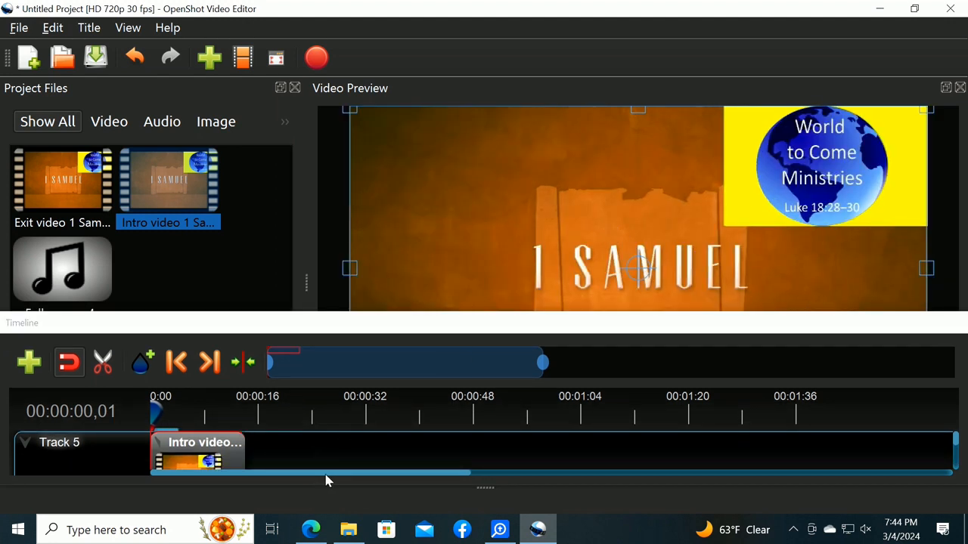
pyautogui.moveTo(326, 480)
pyautogui.mouseDown()
pyautogui.moveTo(412, 473)
pyautogui.moveTo(310, 479)
pyautogui.mouseUp()
pyautogui.scroll(-1, 259, 444)
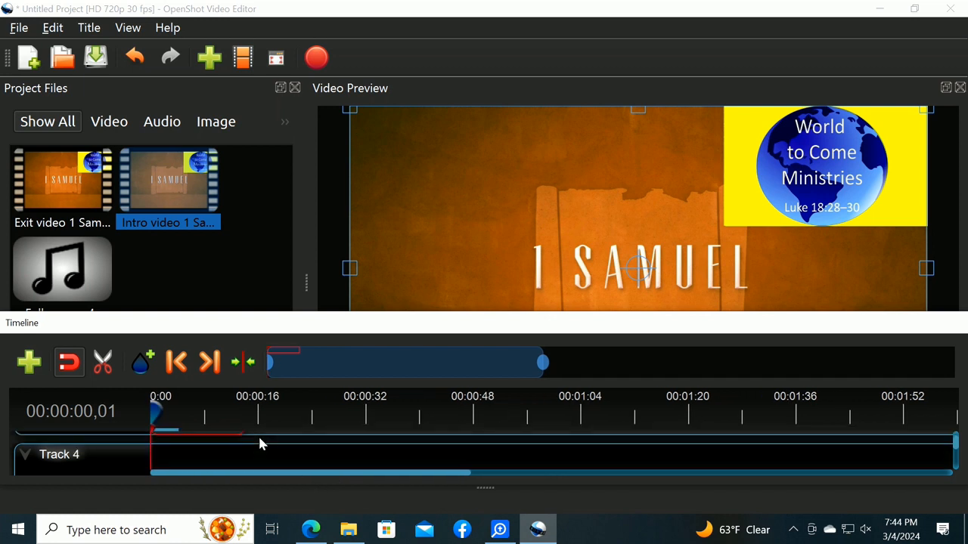
pyautogui.scroll(1, 259, 444)
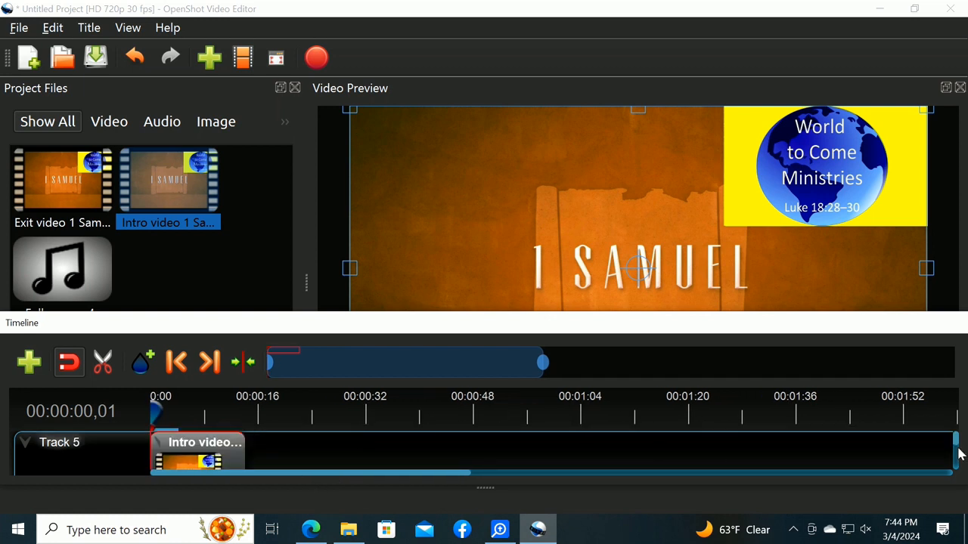
pyautogui.moveTo(954, 442); pyautogui.dragTo(953, 440)
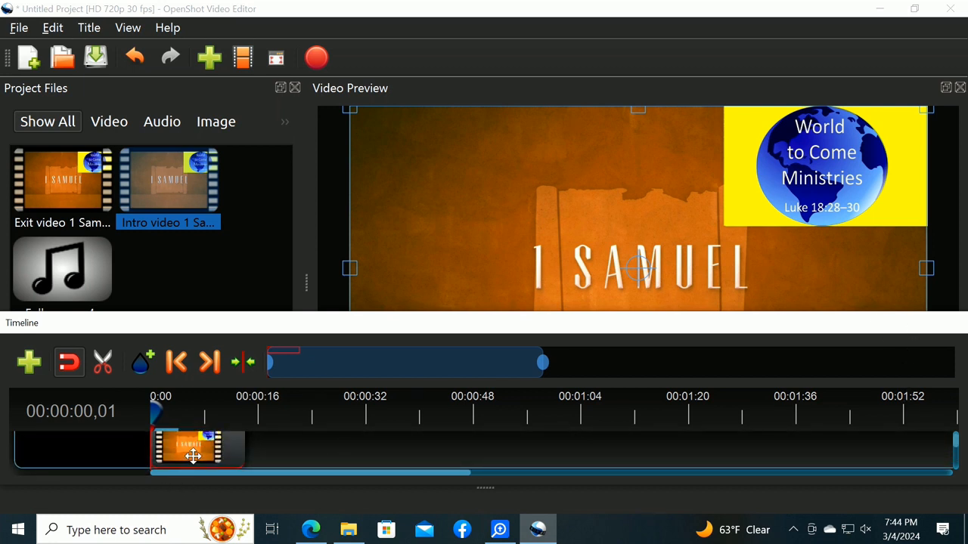
# - Add Full verse.m4a to Track 4 and align its start with the beginning of the timeline
pyautogui.moveTo(77, 265)
pyautogui.mouseDown()
pyautogui.moveTo(193, 433)
pyautogui.moveTo(206, 496)
pyautogui.moveTo(296, 461)
pyautogui.mouseUp()
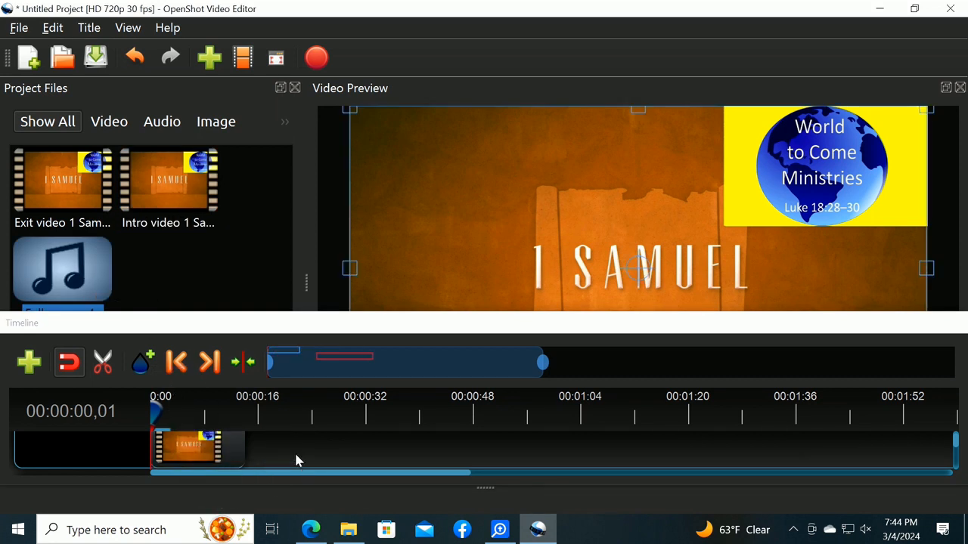
pyautogui.scroll(-1, 296, 456)
pyautogui.scroll(-2, 281, 469)
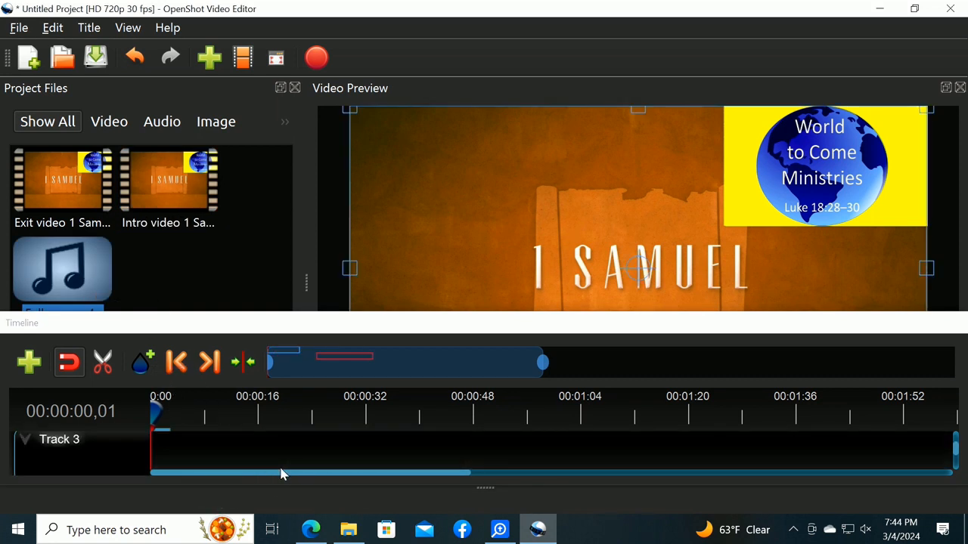
pyautogui.scroll(3, 280, 463)
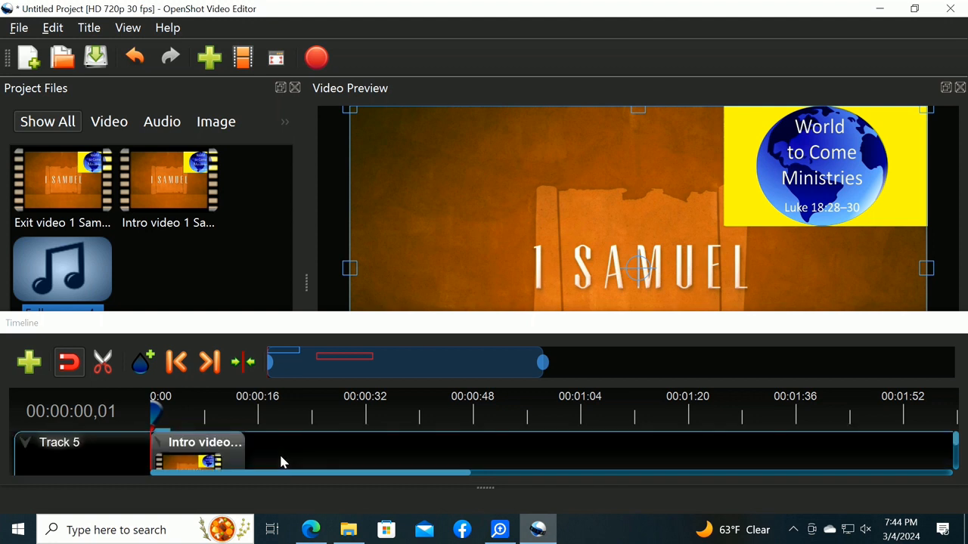
pyautogui.scroll(-1, 280, 458)
pyautogui.scroll(-2, 352, 462)
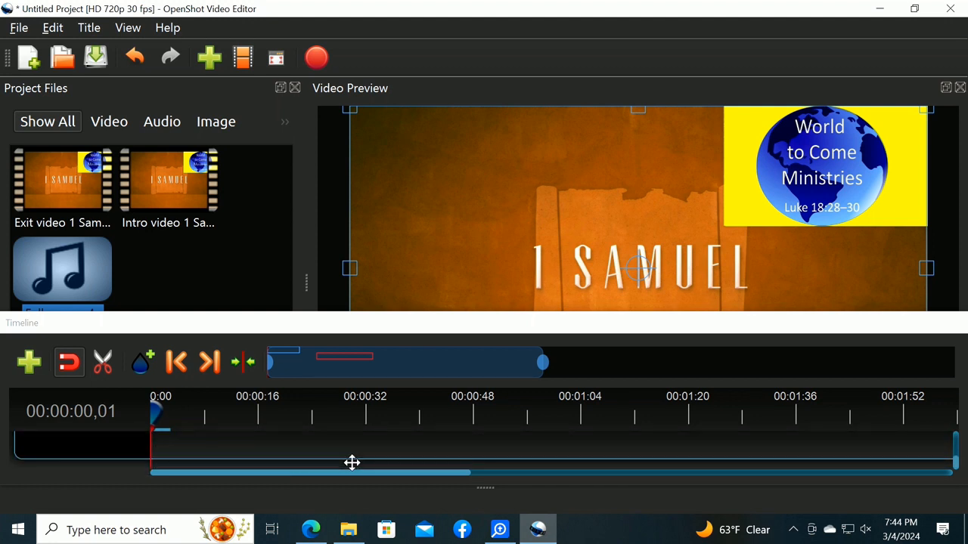
pyautogui.scroll(4, 352, 462)
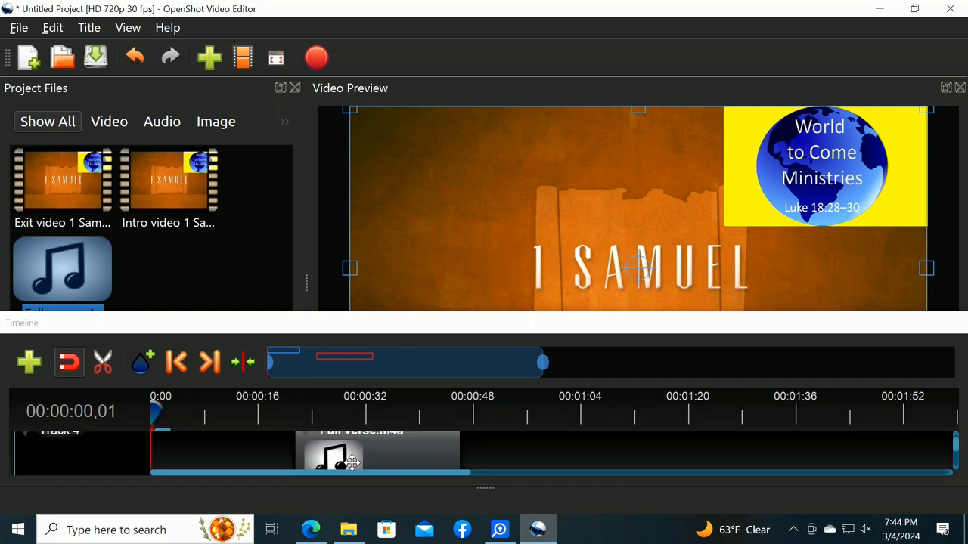
pyautogui.moveTo(353, 462); pyautogui.dragTo(190, 461)
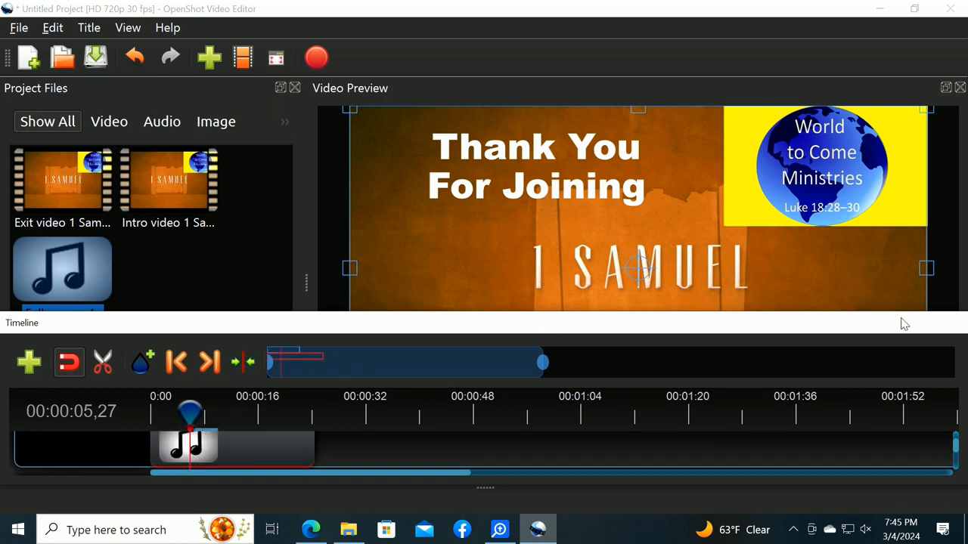
# - Dock the floating Timeline beside the Video Preview so that several tracks are shown at once
pyautogui.moveTo(903, 324); pyautogui.dragTo(929, 137)
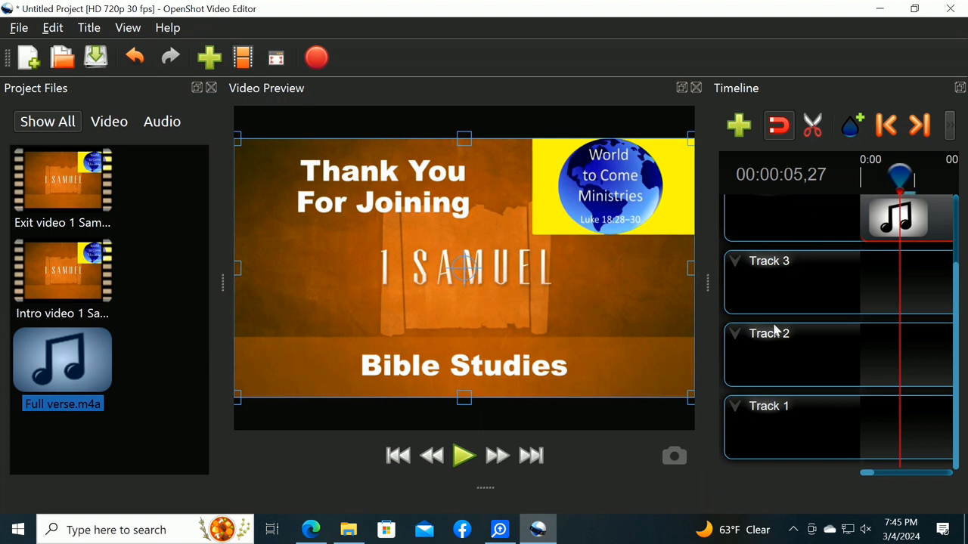
pyautogui.scroll(1, 864, 238)
pyautogui.scroll(1, 864, 238)
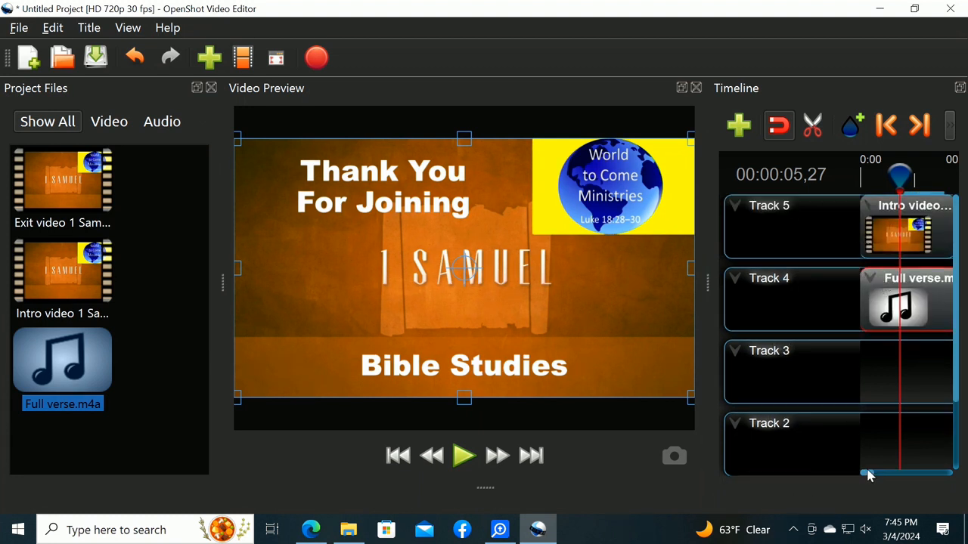
# - Split the Full verse.m4a clip on Track 4 with the Razor tool where the intro video ends
pyautogui.moveTo(868, 474)
pyautogui.mouseDown()
pyautogui.moveTo(879, 474)
pyautogui.moveTo(871, 482)
pyautogui.mouseUp()
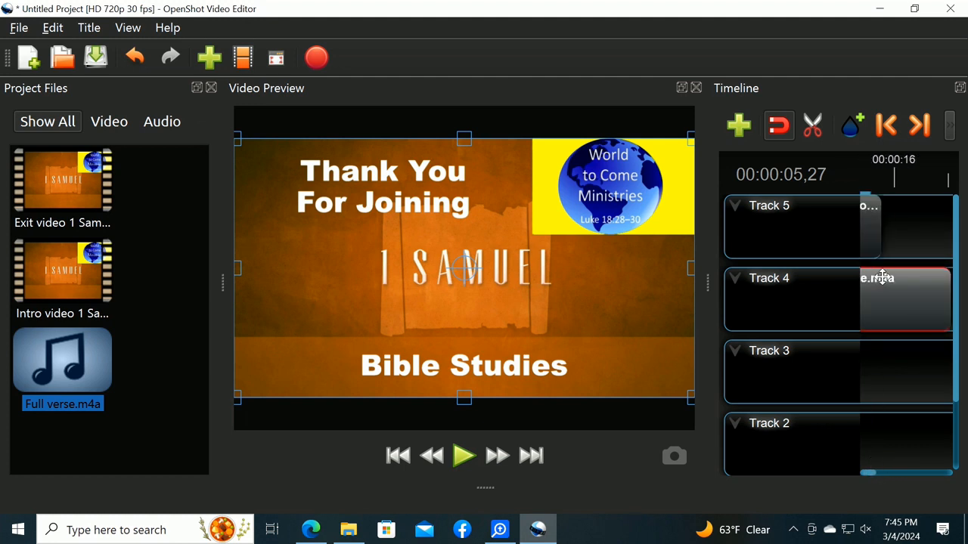
pyautogui.click(810, 124)
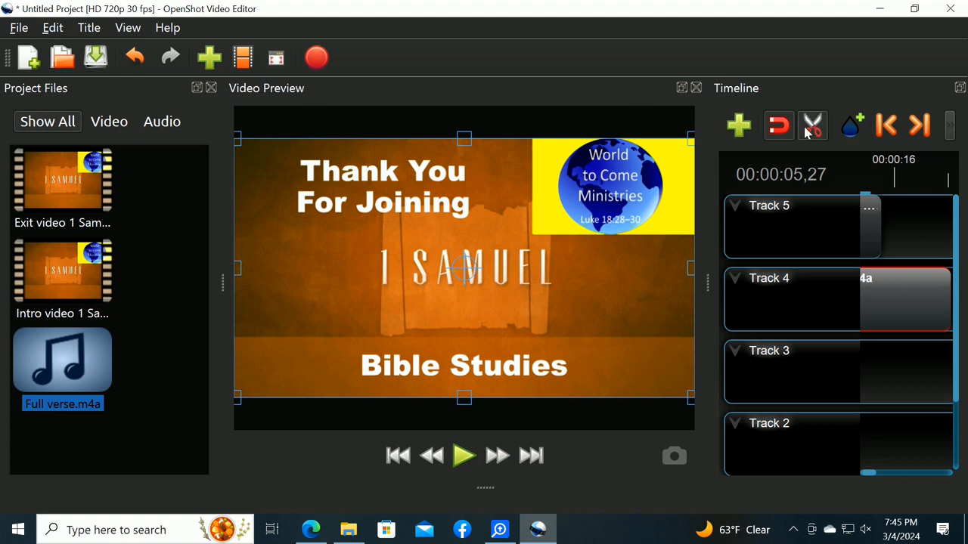
pyautogui.click(881, 282)
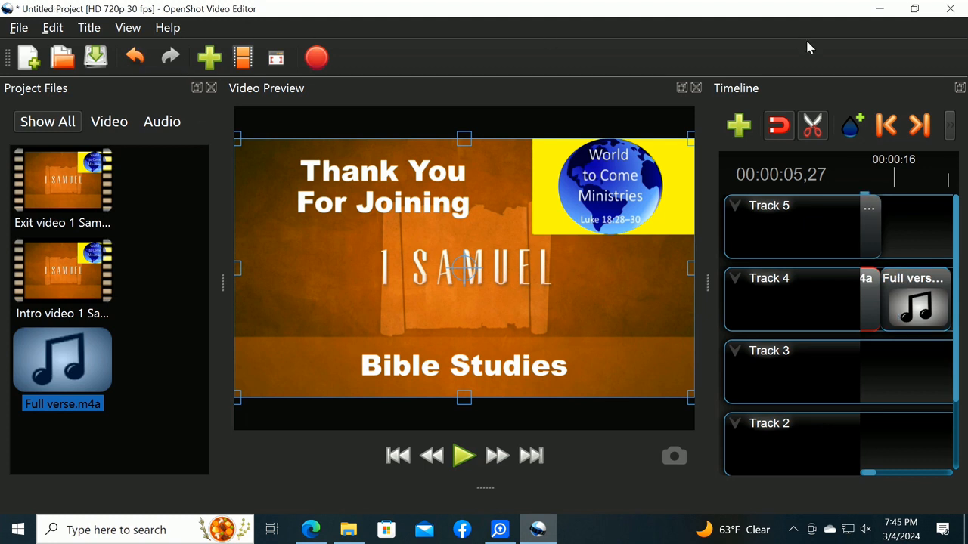
# - Delete the leftover part of Full verse.m4a beyond the intro video's end on Track 4
pyautogui.click(819, 127)
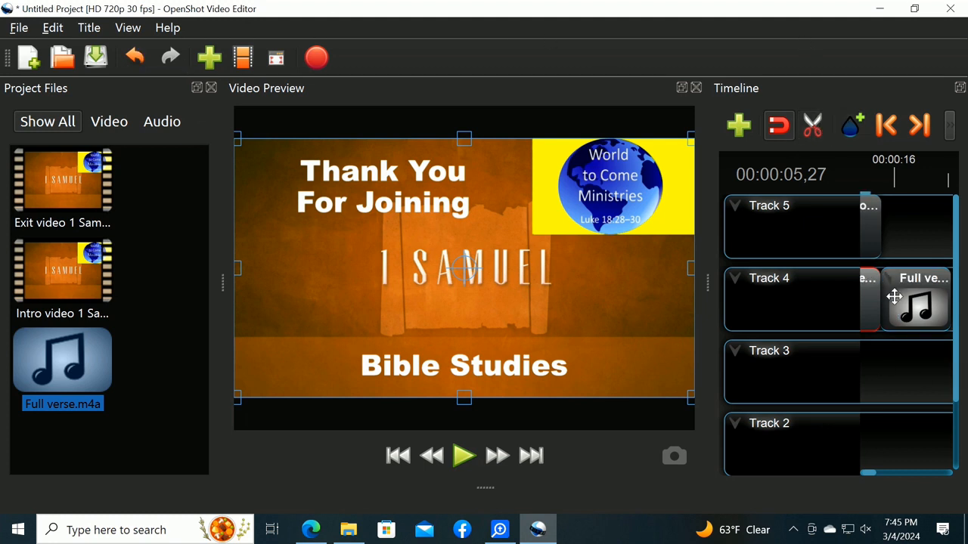
pyautogui.click(920, 289)
pyautogui.press('Delete')
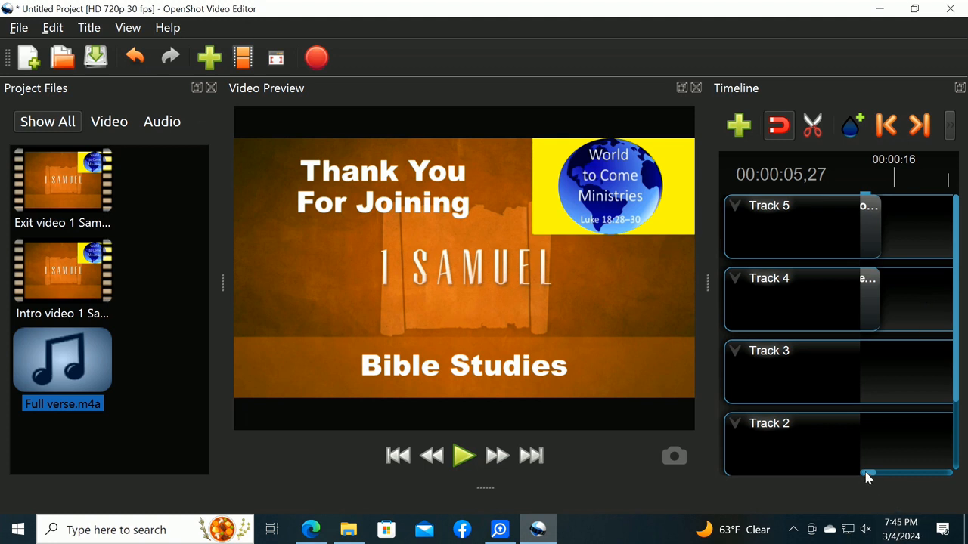
pyautogui.moveTo(868, 474); pyautogui.dragTo(848, 476)
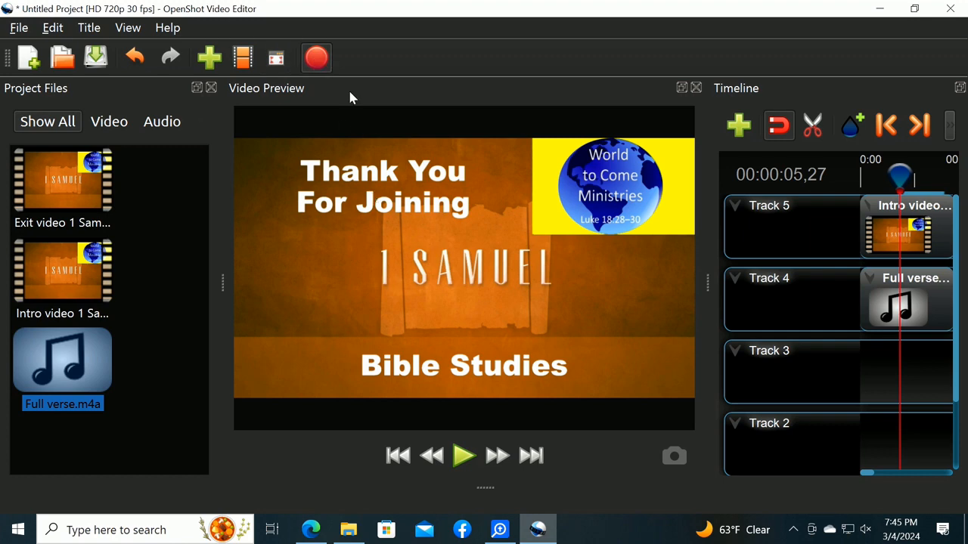
# - Start a video export and name the file "Intro Video 1 Samuel With Music"
pyautogui.click(316, 59)
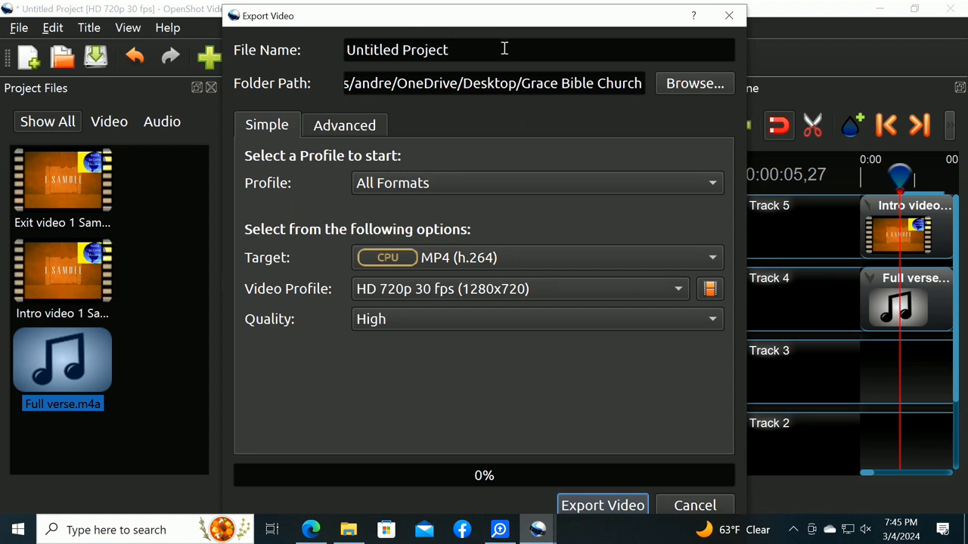
pyautogui.click(446, 51)
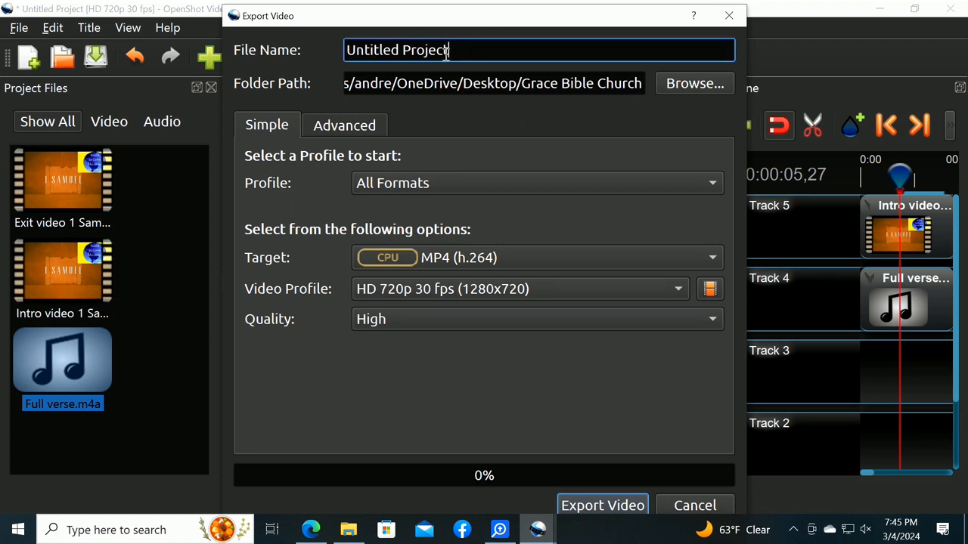
pyautogui.moveTo(446, 51); pyautogui.dragTo(334, 50)
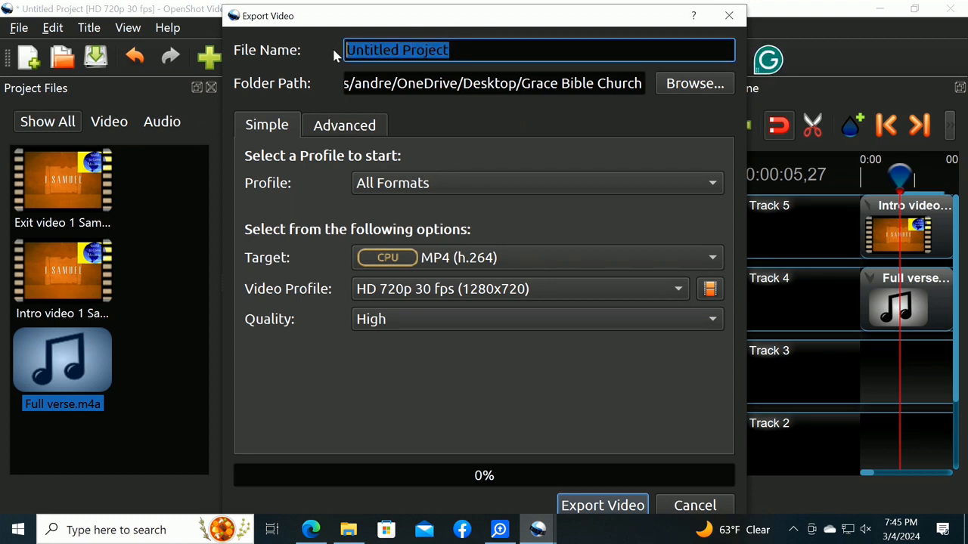
pyautogui.write('Intro ')
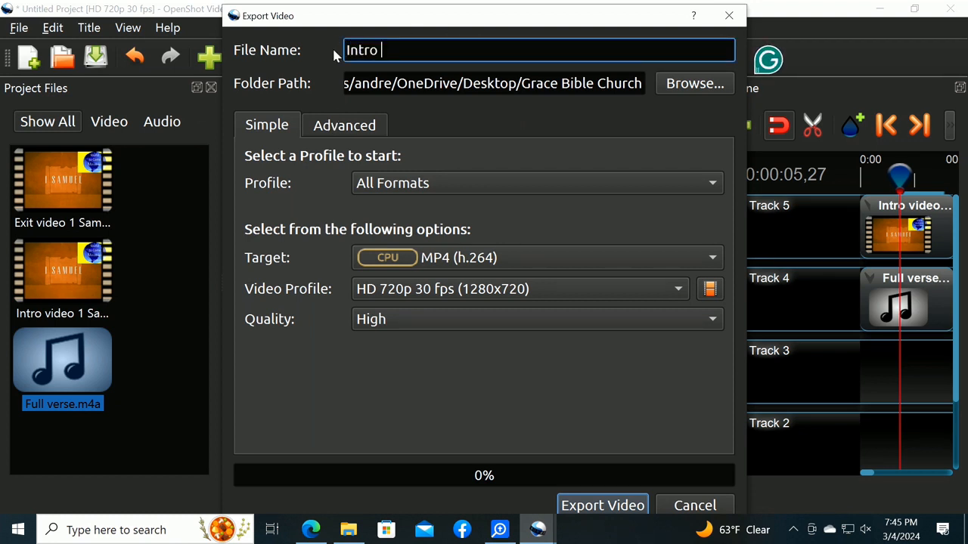
pyautogui.write('Video')
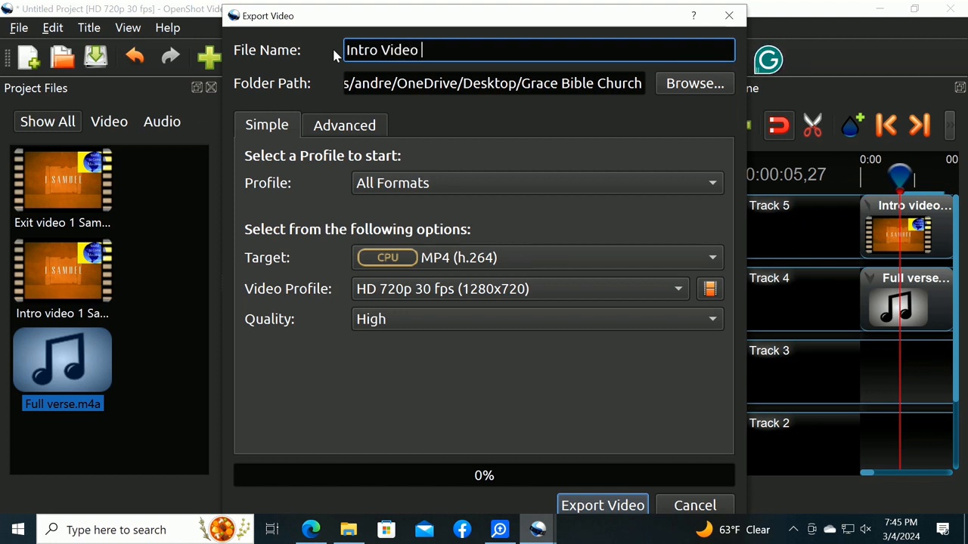
pyautogui.write(' 1 Sam')
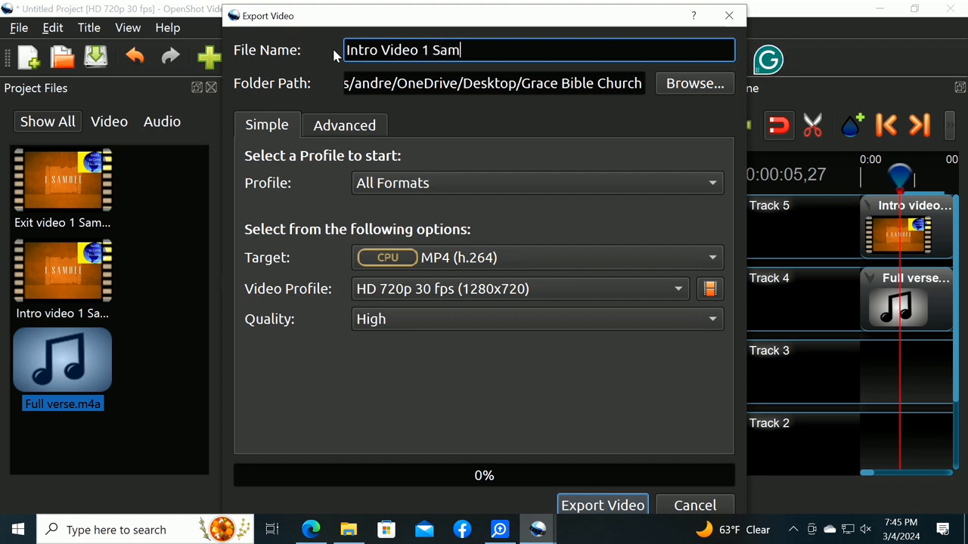
pyautogui.write('yuel')
pyautogui.press('BackSpace')
pyautogui.press('BackSpace')
pyautogui.press('BackSpace')
pyautogui.press('BackSpace')
pyautogui.write('uel With ')
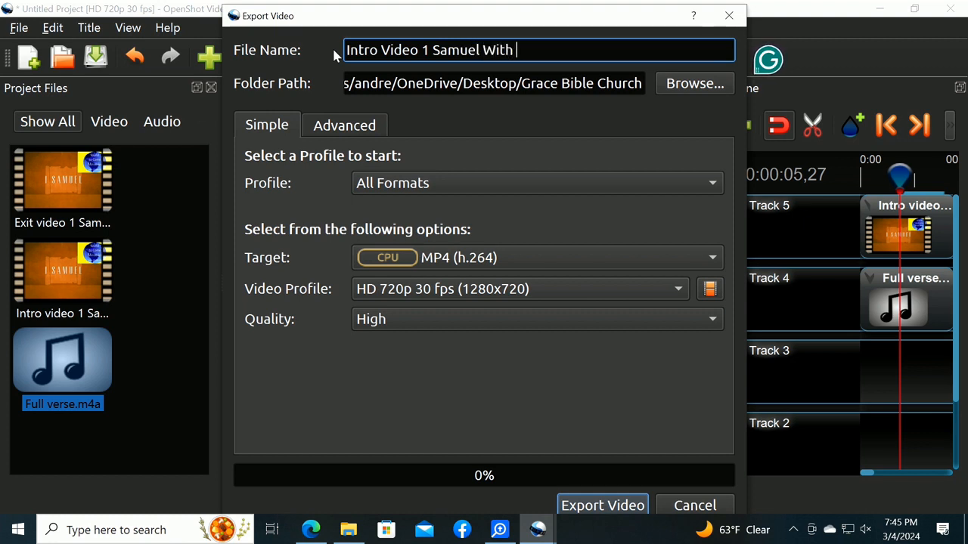
pyautogui.write('Music')
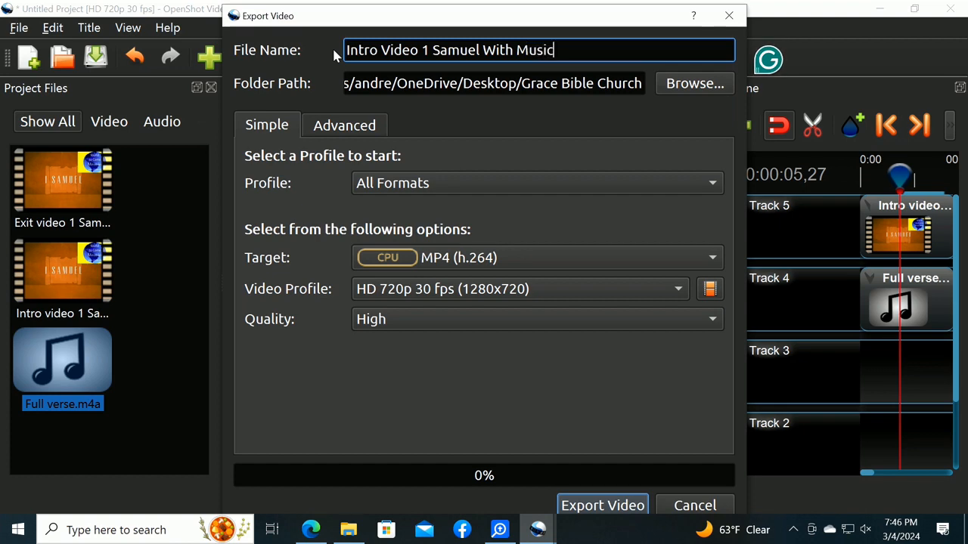
# - Set the export folder to 1 Samuel, export the intro video and close the finished export
pyautogui.click(708, 86)
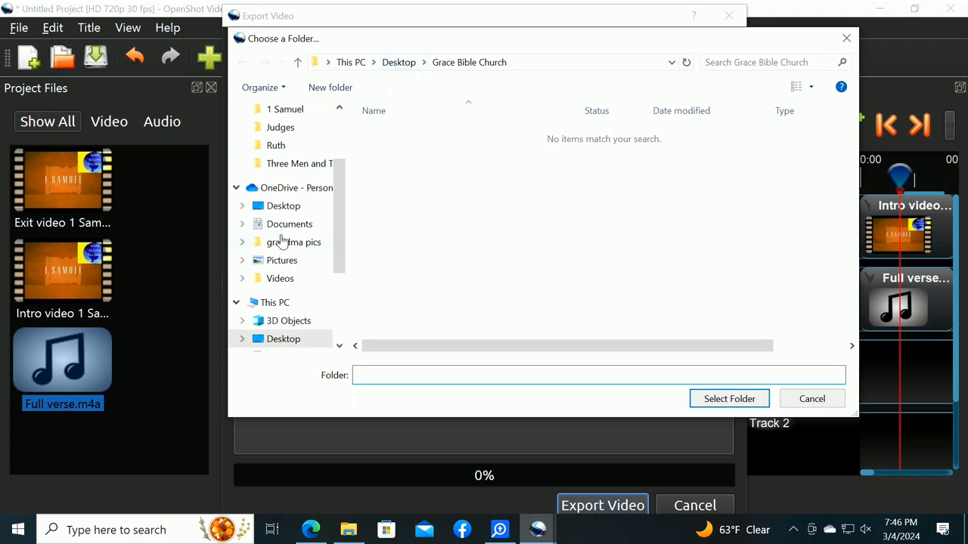
pyautogui.click(292, 114)
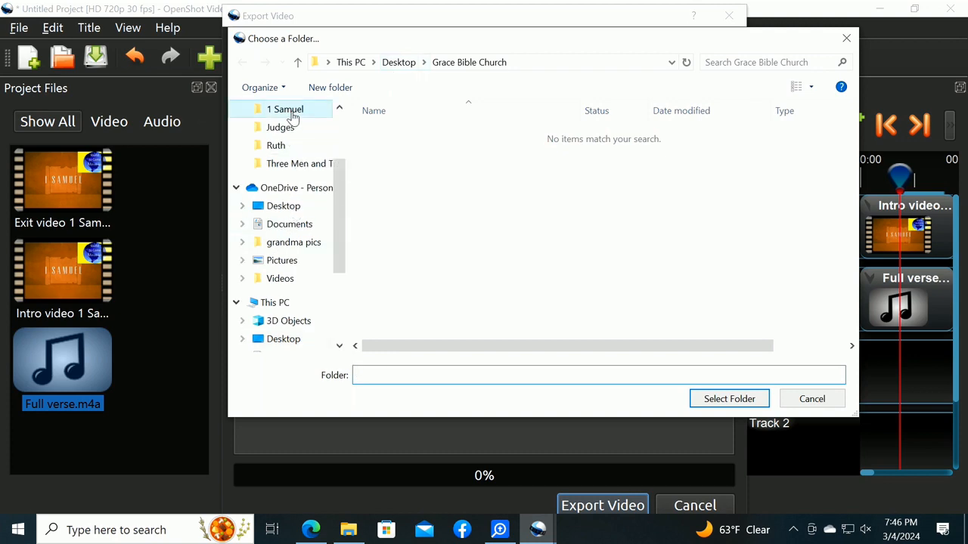
pyautogui.click(729, 399)
pyautogui.click(607, 506)
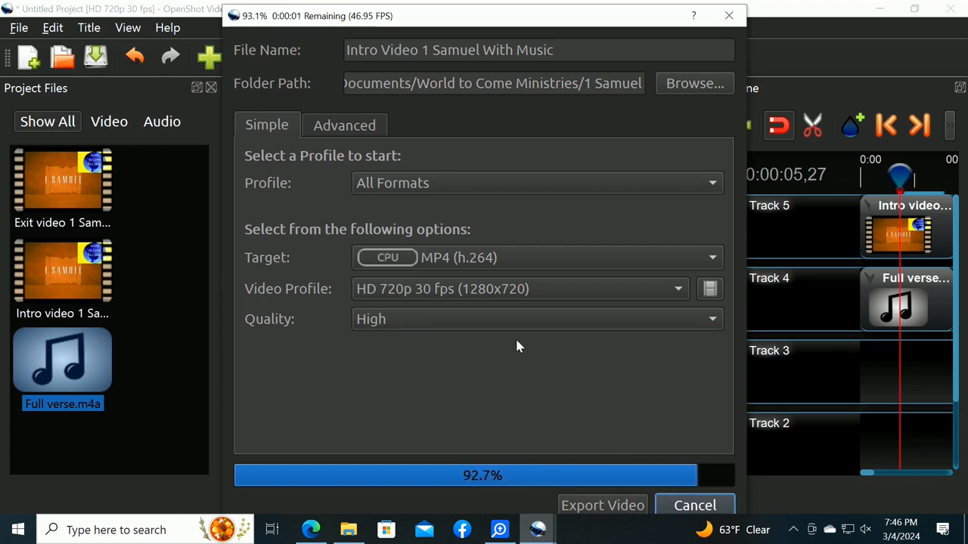
pyautogui.click(695, 505)
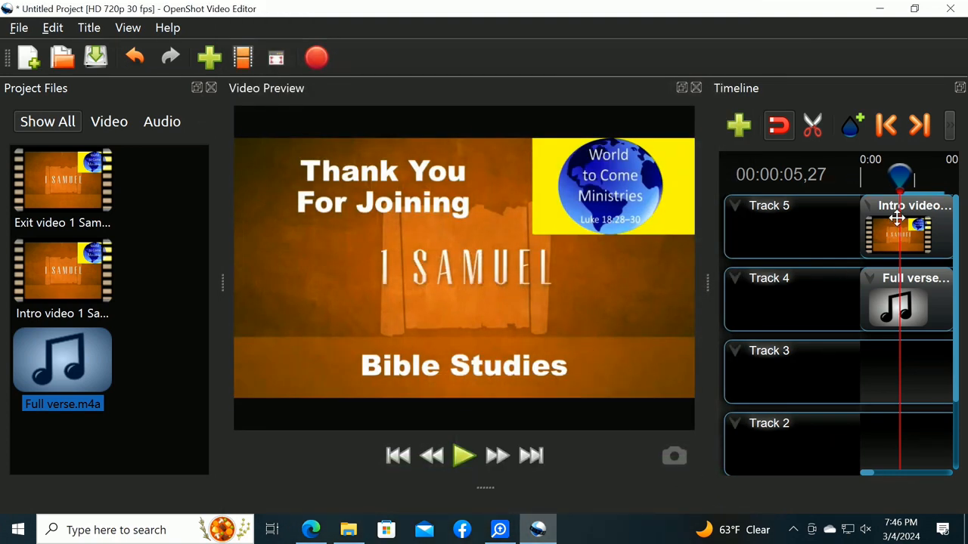
# - Replace the intro video on Track 5 with the 1 Samuel exit video and the trimmed music on Track 4 with a fresh Full verse.m4a
pyautogui.click(897, 218)
pyautogui.press('Delete')
pyautogui.click(885, 303)
pyautogui.press('Delete')
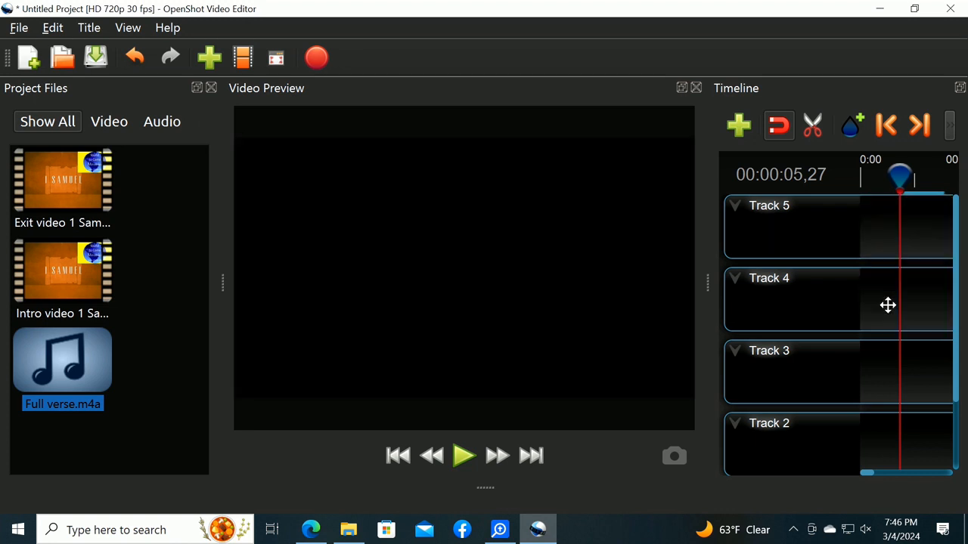
pyautogui.moveTo(73, 195); pyautogui.dragTo(839, 203)
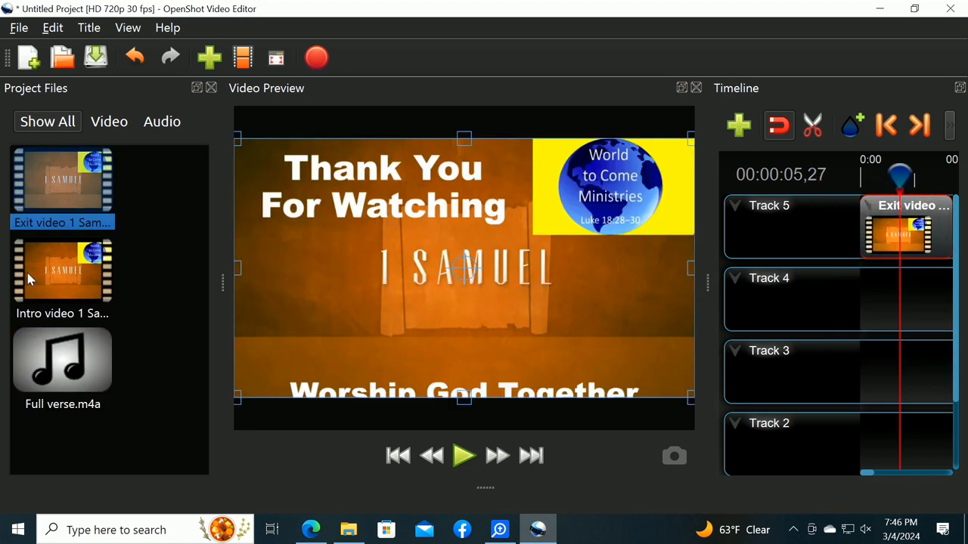
pyautogui.moveTo(47, 362); pyautogui.dragTo(847, 304)
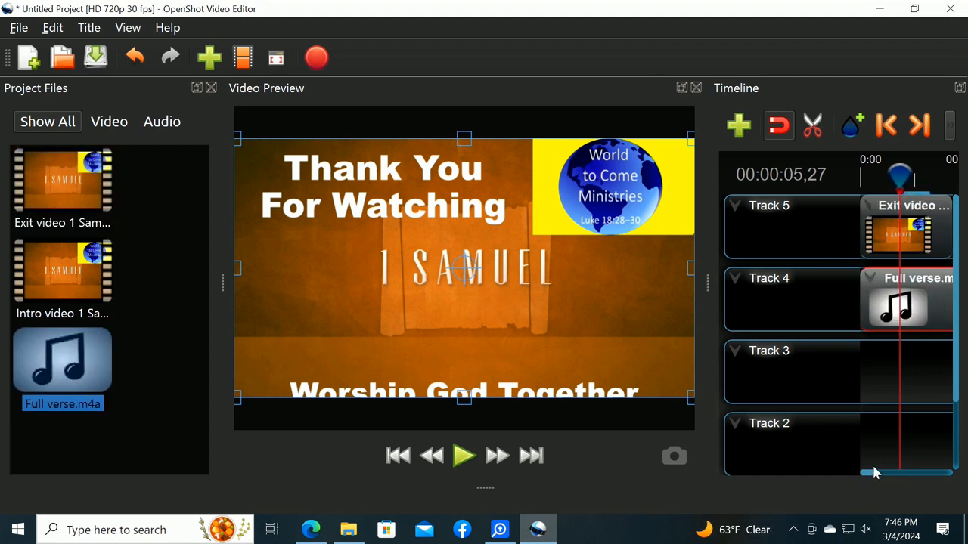
# - Split Full verse.m4a on Track 4 where the exit video ends and delete the leftover part
pyautogui.moveTo(870, 474); pyautogui.dragTo(874, 474)
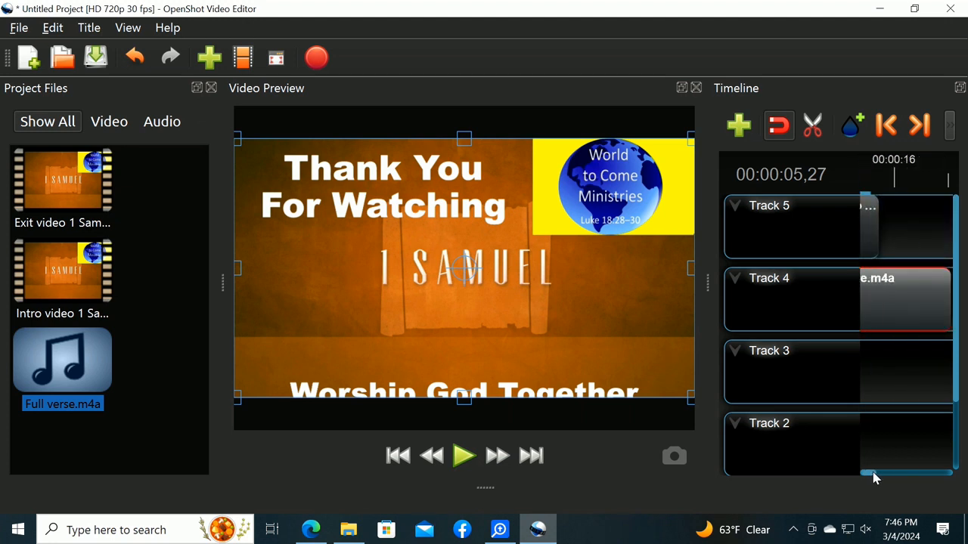
pyautogui.click(812, 126)
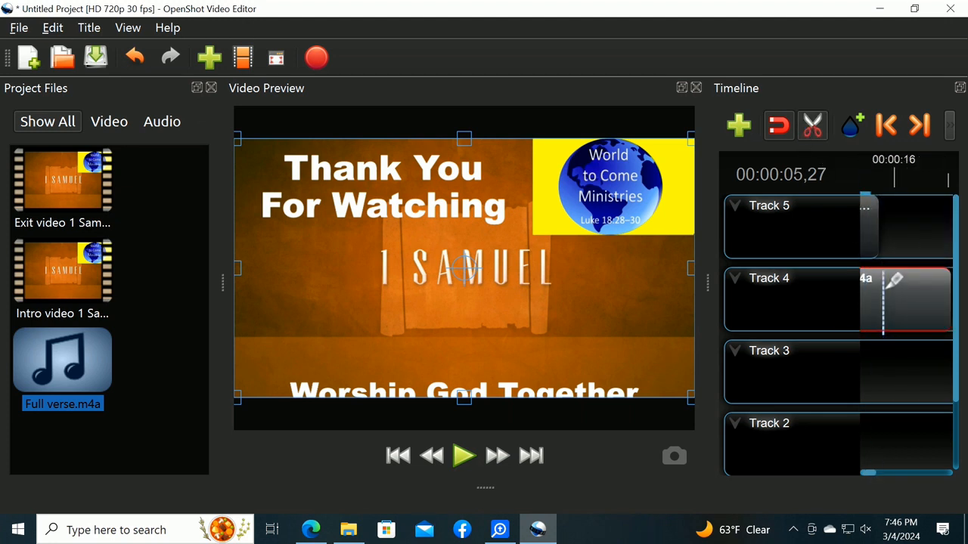
pyautogui.click(880, 272)
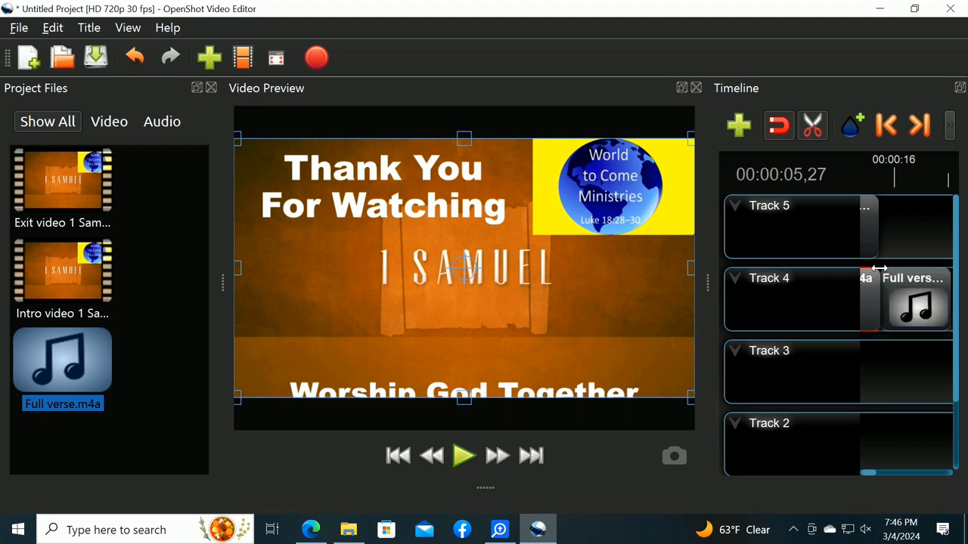
pyautogui.click(812, 126)
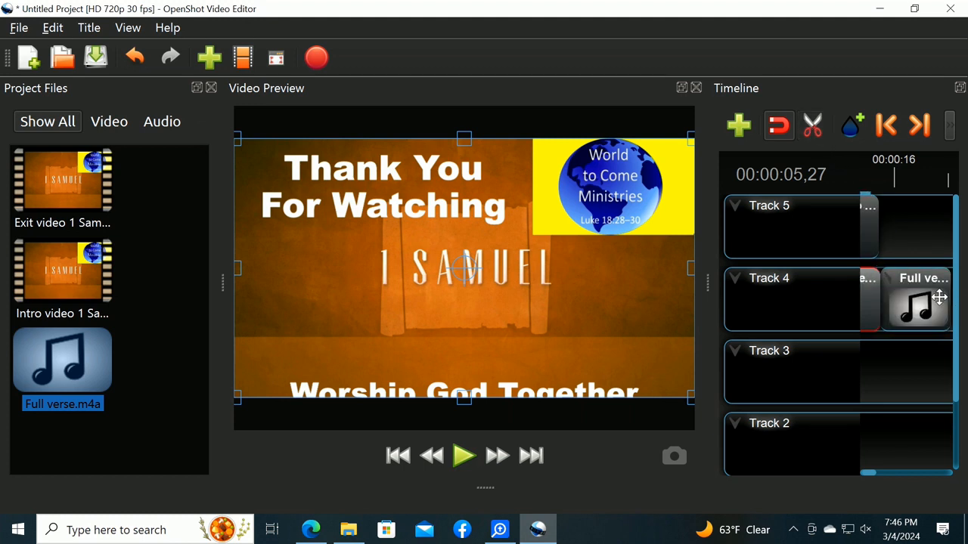
pyautogui.click(939, 298)
pyautogui.press('Delete')
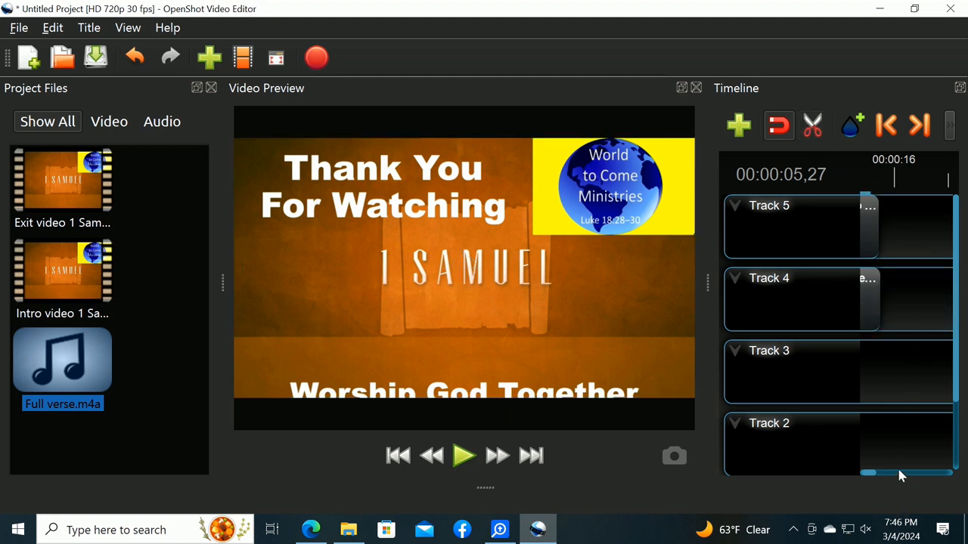
pyautogui.moveTo(872, 475); pyautogui.dragTo(851, 475)
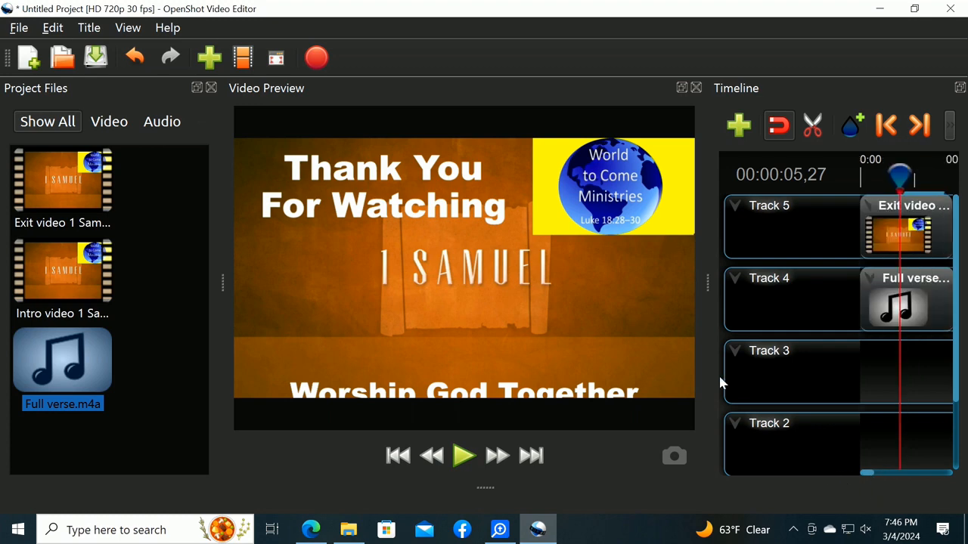
# - Export the exit video with its music as "Exit Video 1 Samuel With Music" and close the finished export
pyautogui.click(316, 59)
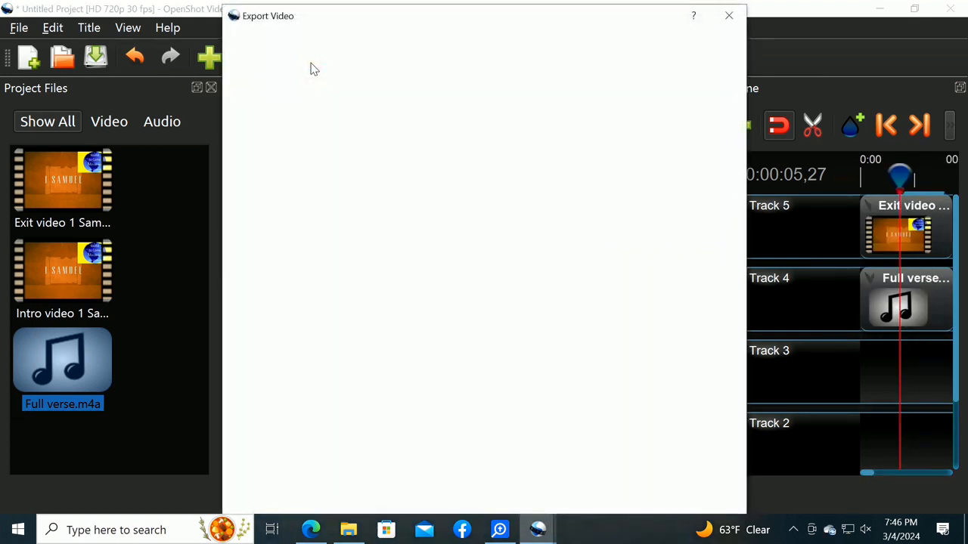
pyautogui.hotkey('ctrl', 'a')
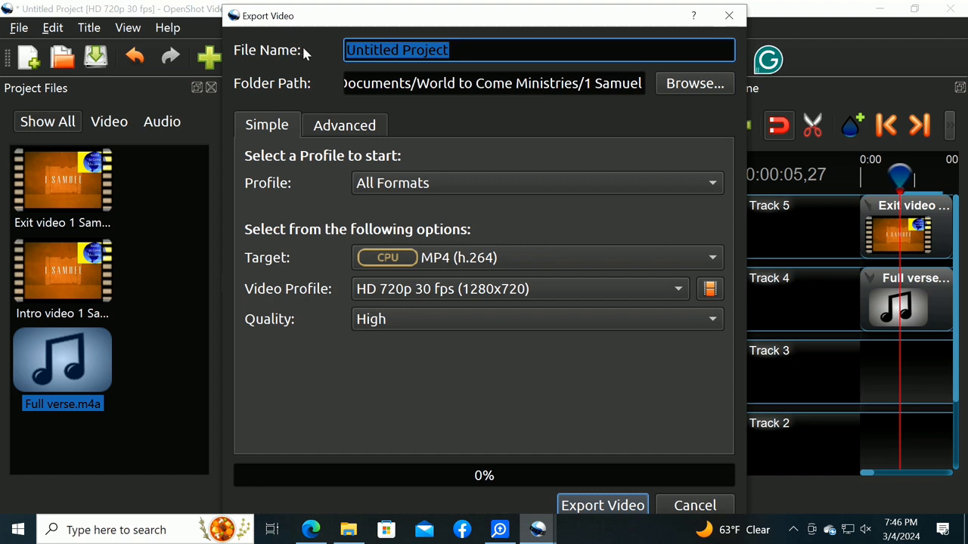
pyautogui.write('Exi')
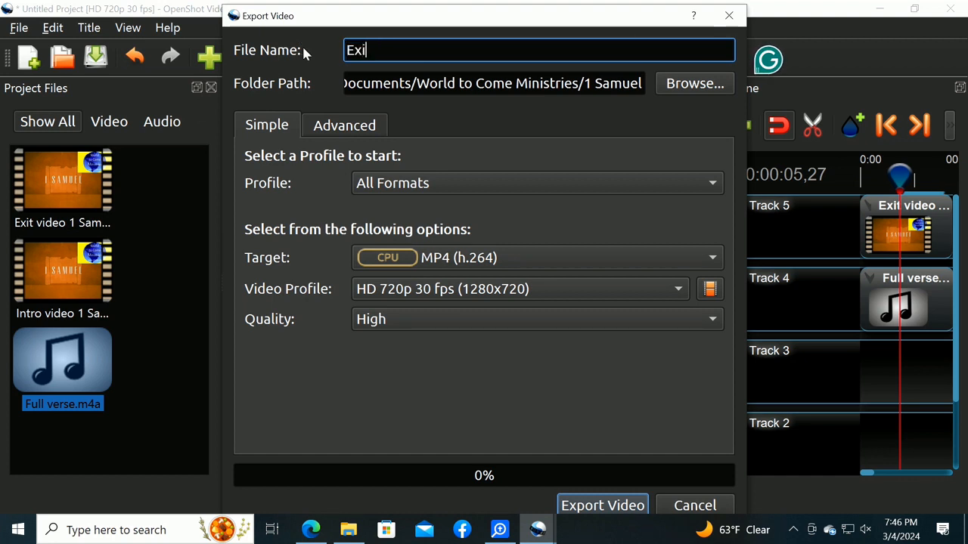
pyautogui.write('t Video 1 SA')
pyautogui.press('BackSpace')
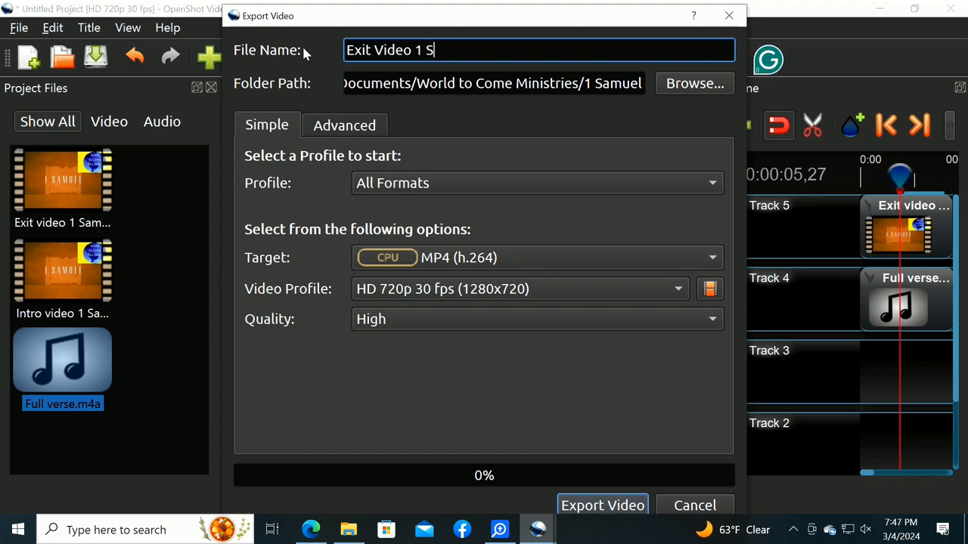
pyautogui.write('amuel W')
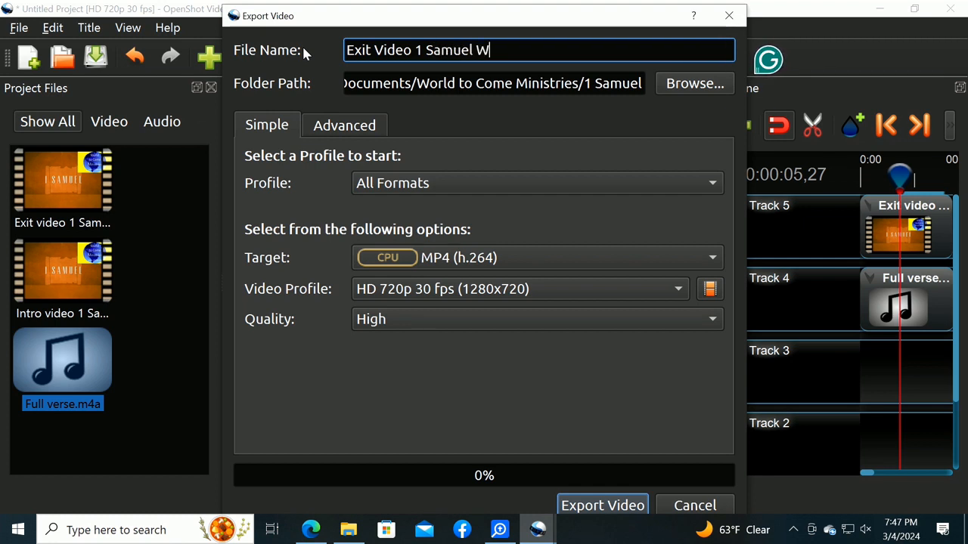
pyautogui.write('ith M')
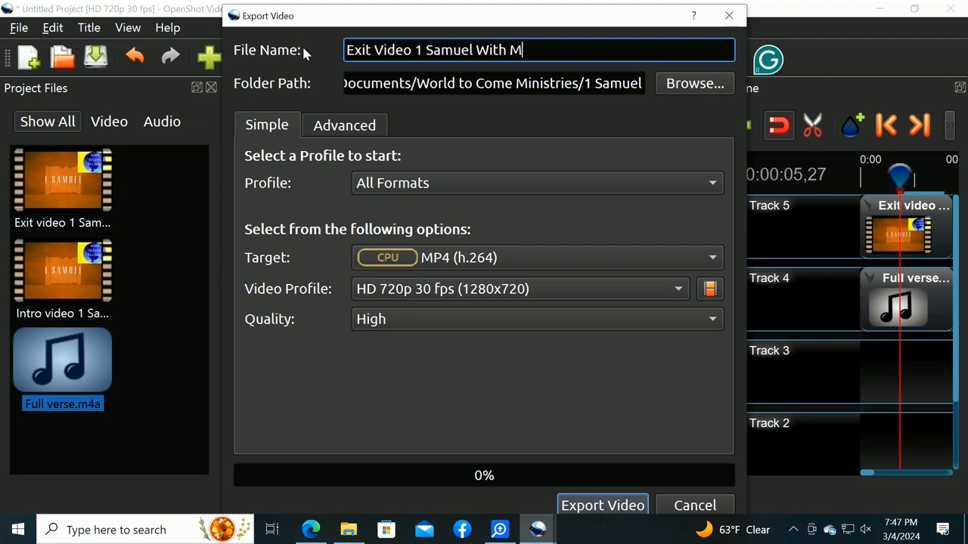
pyautogui.write('usic')
pyautogui.click(586, 505)
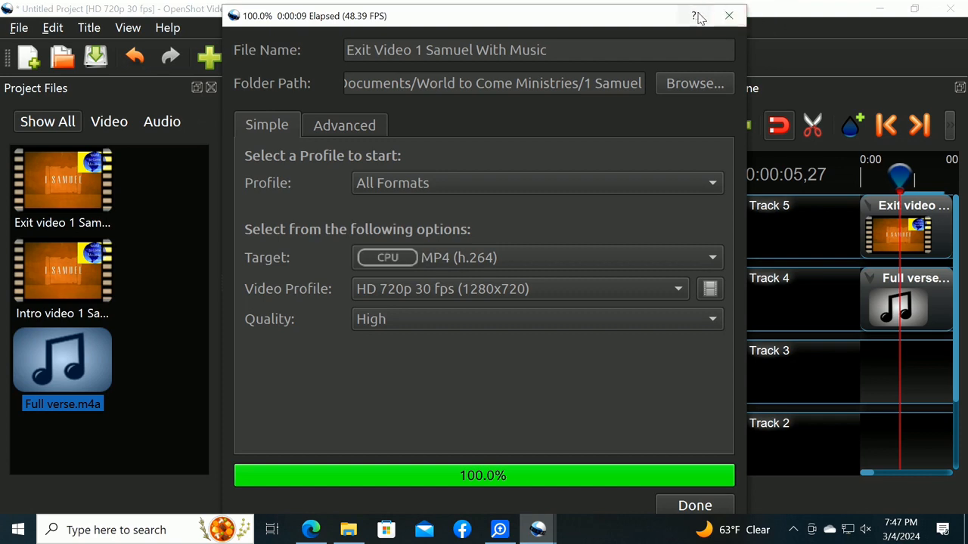
pyautogui.click(726, 15)
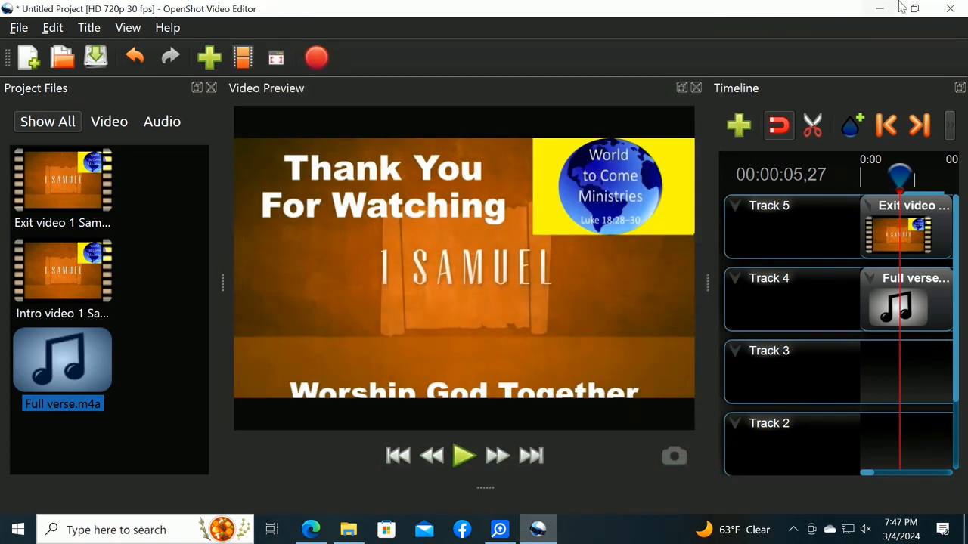
# - Close OpenShot without saving the project and switch to the YouTube channel page in Microsoft Edge
pyautogui.click(950, 9)
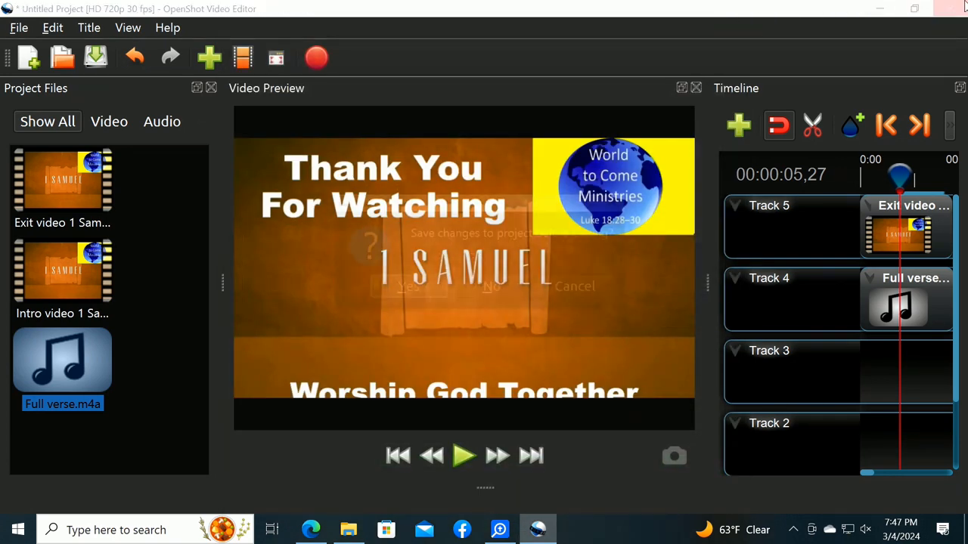
pyautogui.click(484, 292)
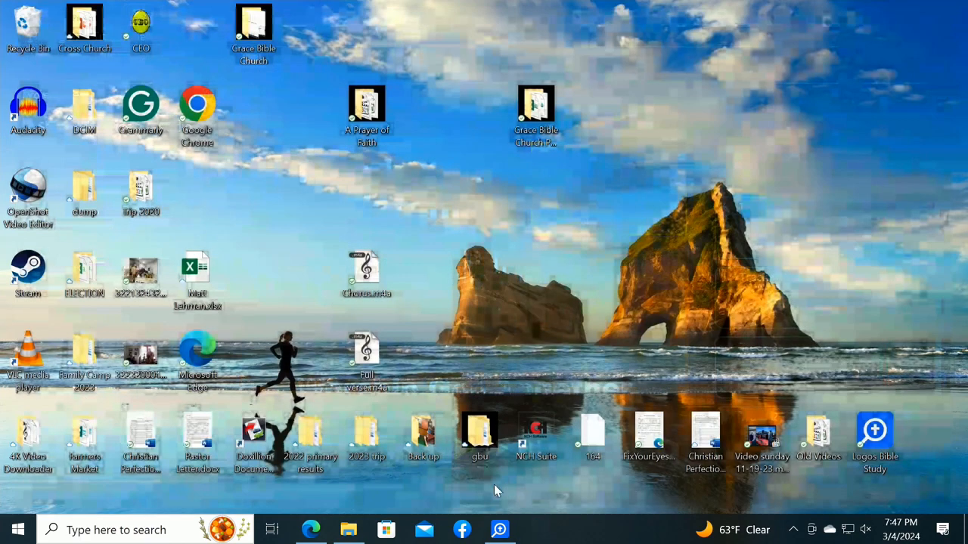
pyautogui.click(312, 530)
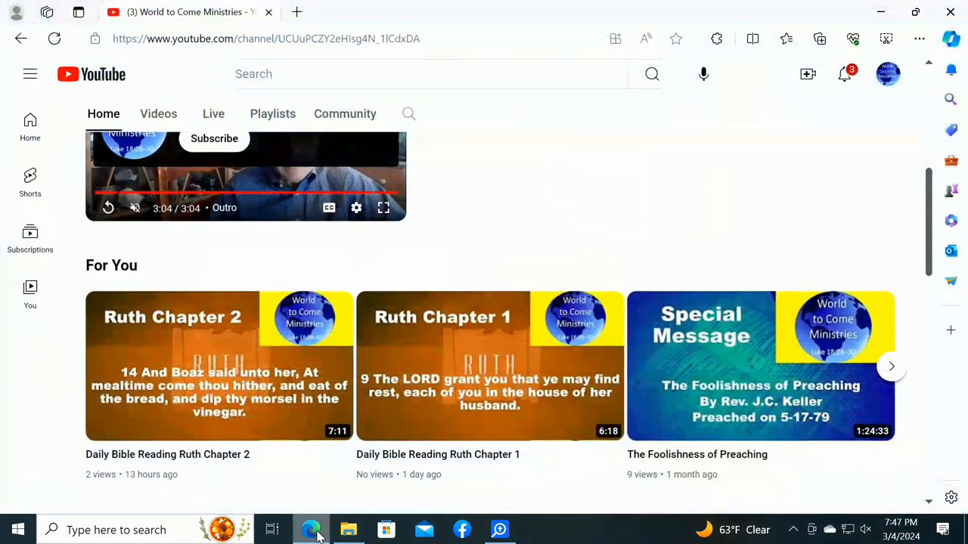
# - Switch to File Explorer and open Ruth Chapter 1.pptx from the Ruth folder in World to Come Ministries
pyautogui.click(339, 534)
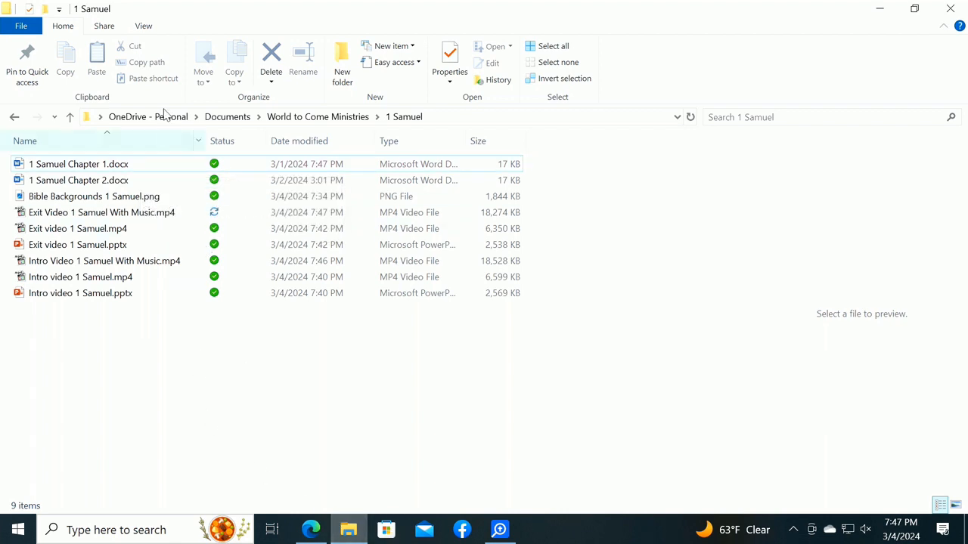
pyautogui.click(318, 119)
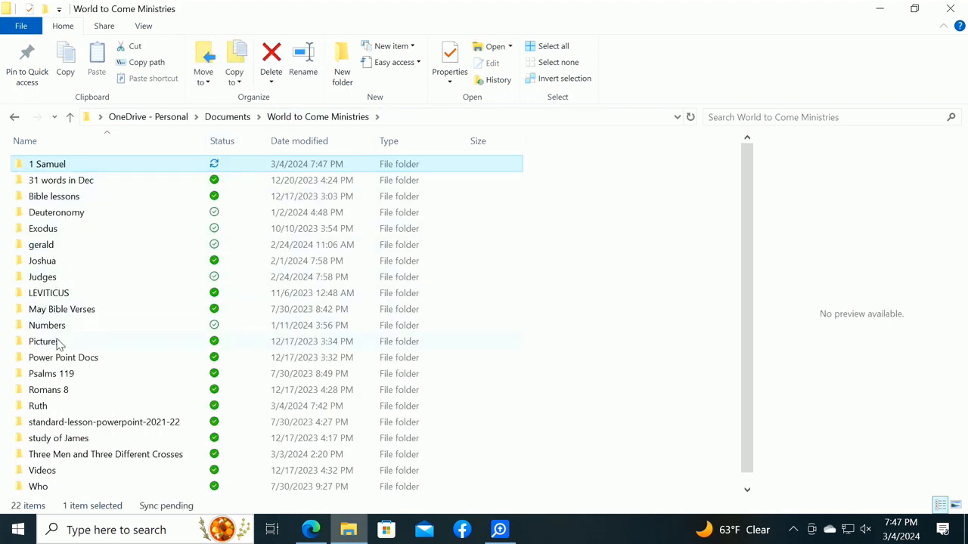
pyautogui.click(54, 406)
pyautogui.doubleClick(55, 407)
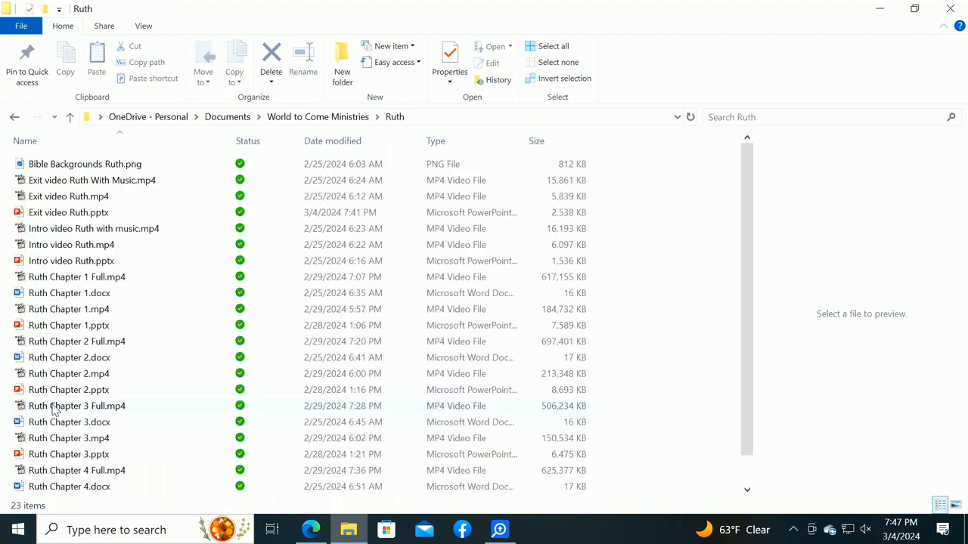
pyautogui.doubleClick(100, 327)
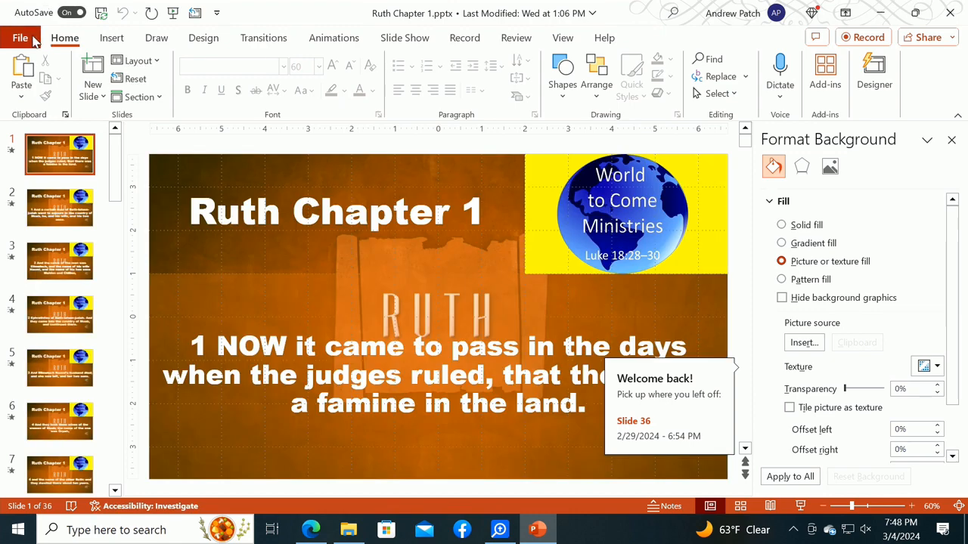
# - Save a copy of the presentation as "1 Samuel Chapter 1" in the 1 Samuel folder of World to Come Ministries
pyautogui.click(21, 38)
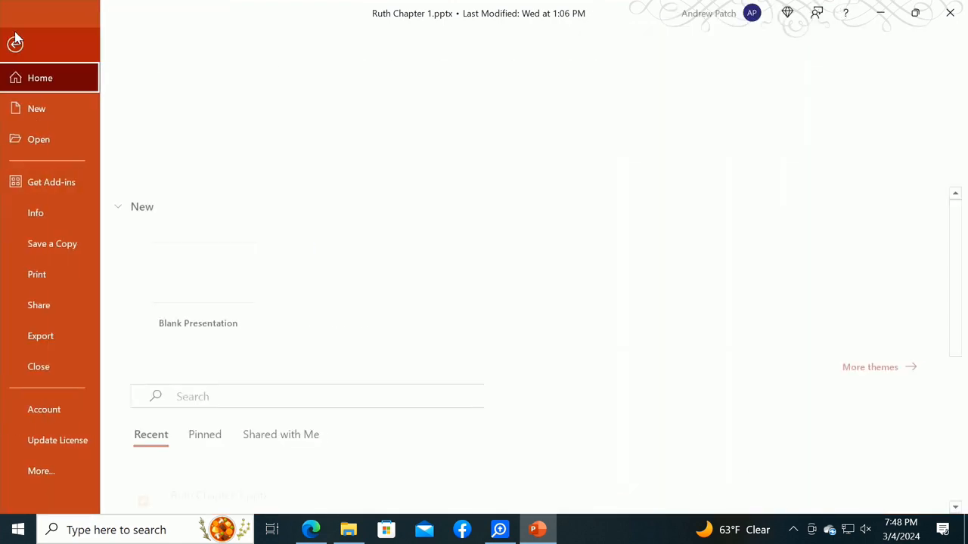
pyautogui.click(63, 246)
pyautogui.click(467, 115)
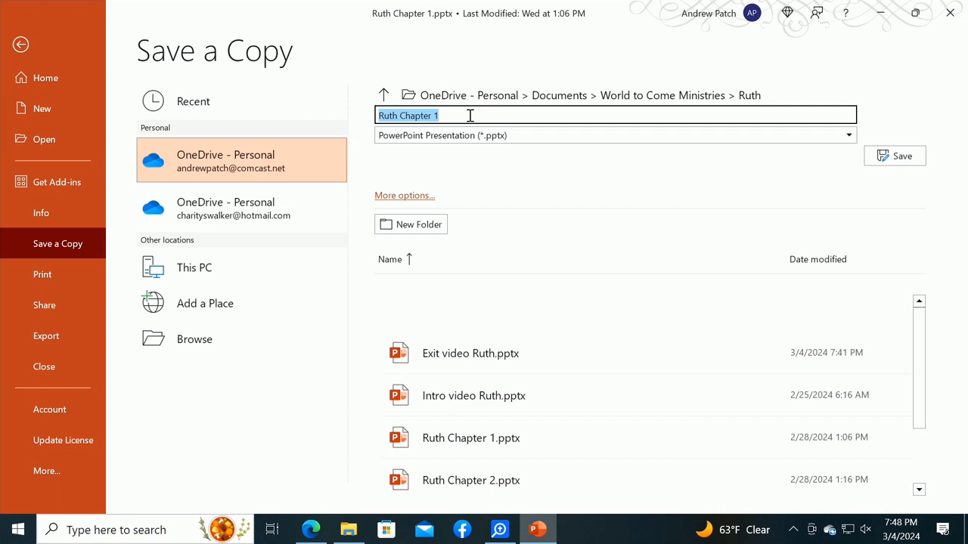
pyautogui.write('1 S')
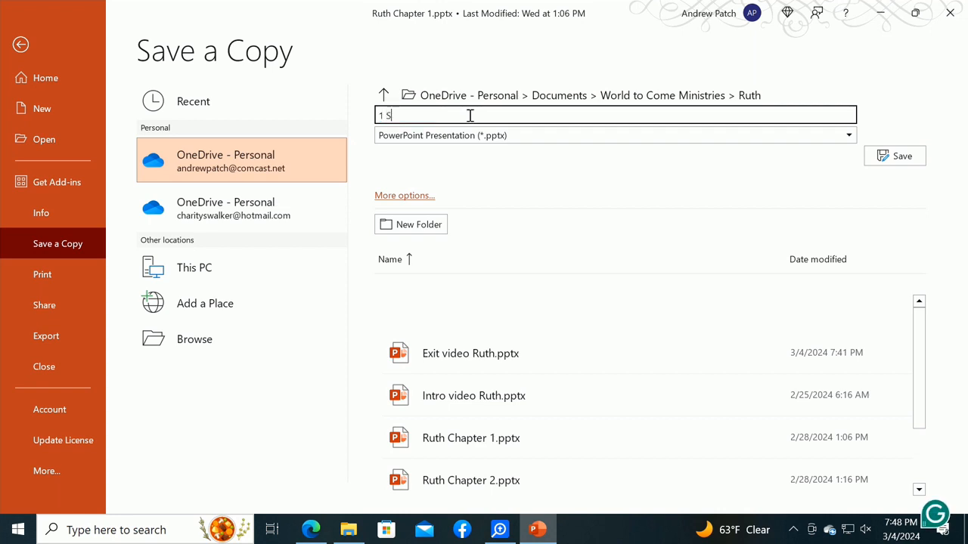
pyautogui.write('amuel Chapter 1')
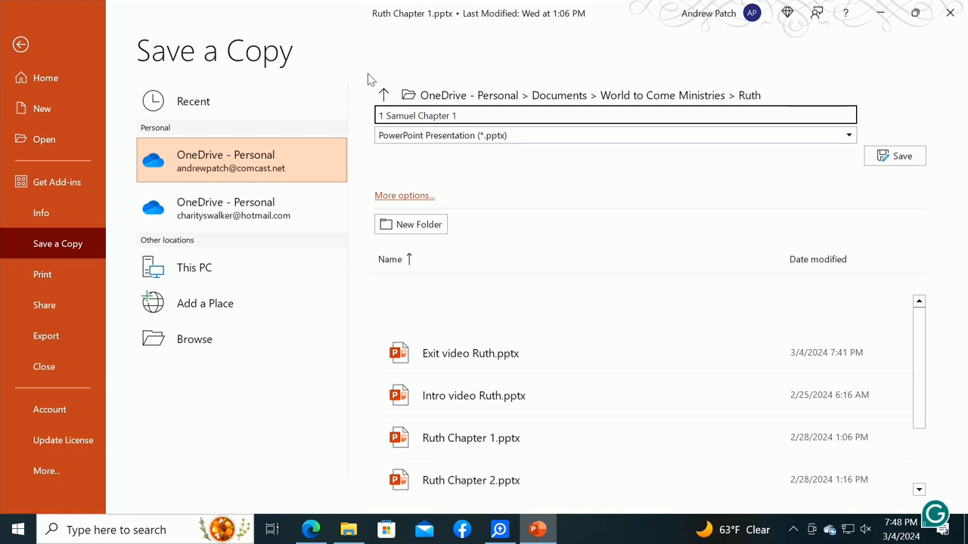
pyautogui.click(383, 93)
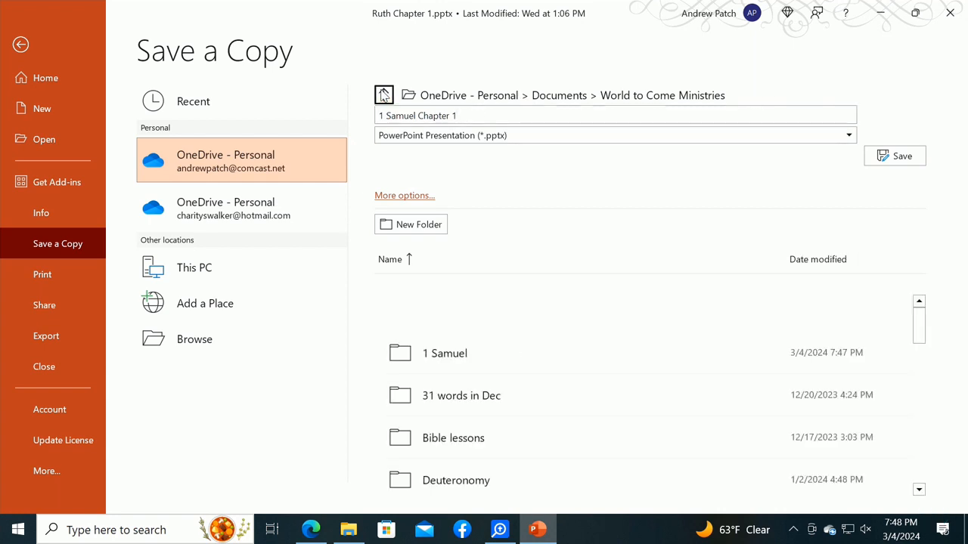
pyautogui.click(474, 98)
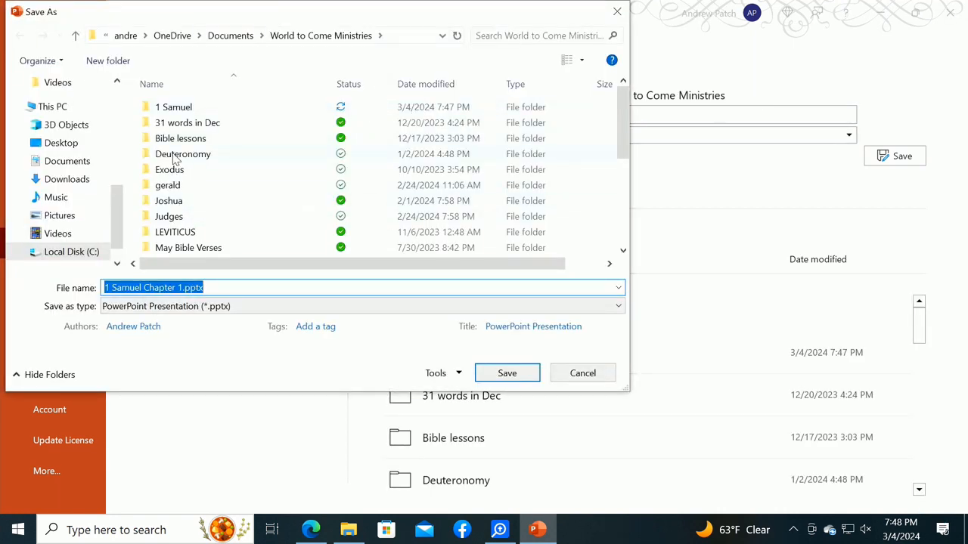
pyautogui.click(195, 112)
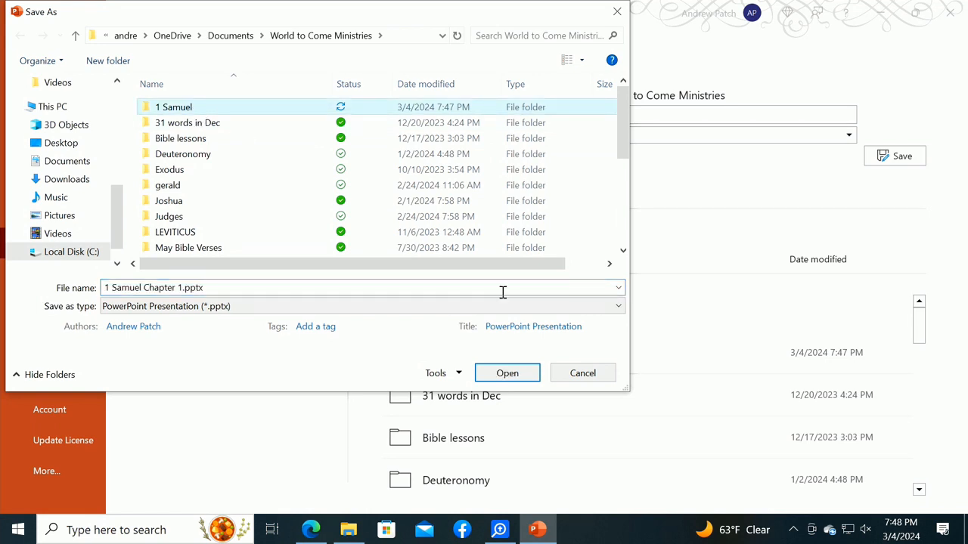
pyautogui.click(507, 373)
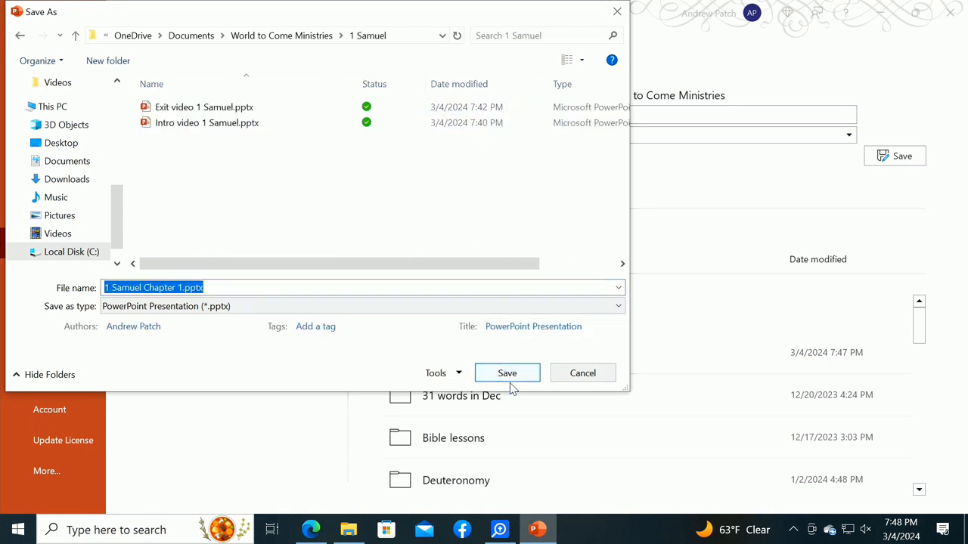
pyautogui.click(507, 373)
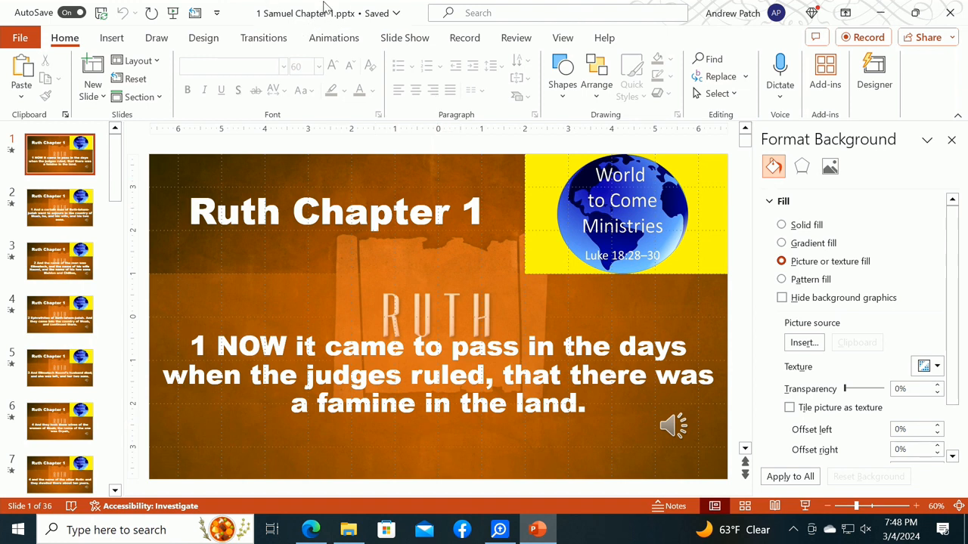
pyautogui.click(567, 38)
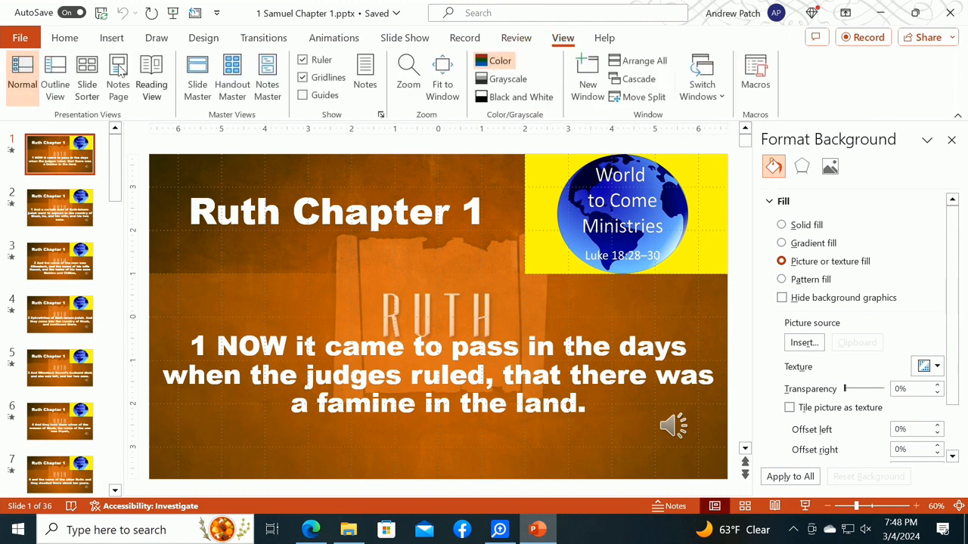
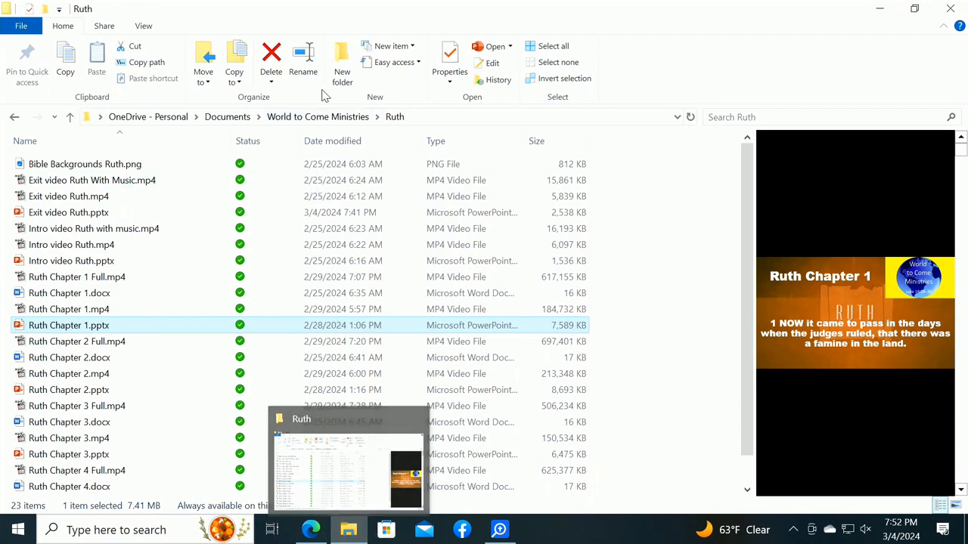
# - Open 1 Samuel Chapter 2.docx from the 1 Samuel folder and place the cursor after its first heading
pyautogui.click(321, 116)
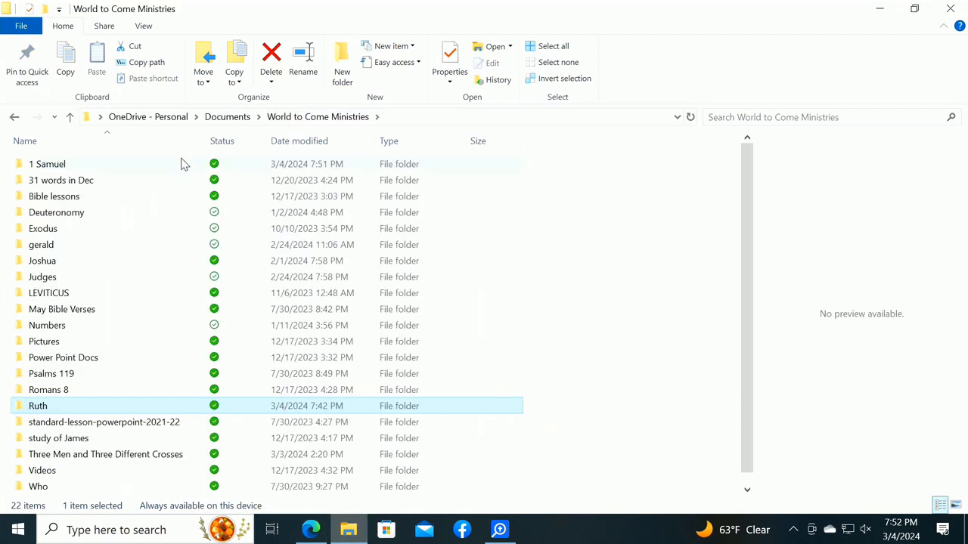
pyautogui.doubleClick(136, 170)
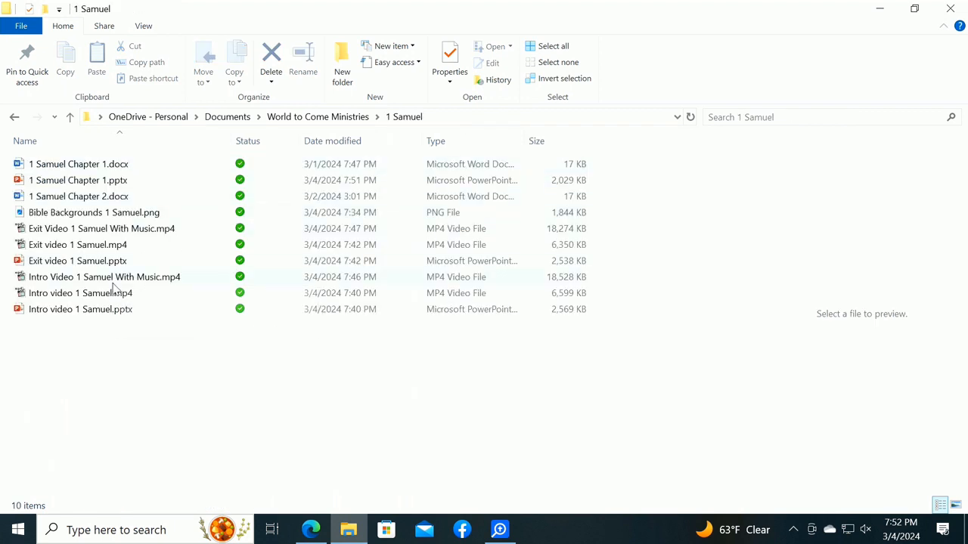
pyautogui.click(96, 198)
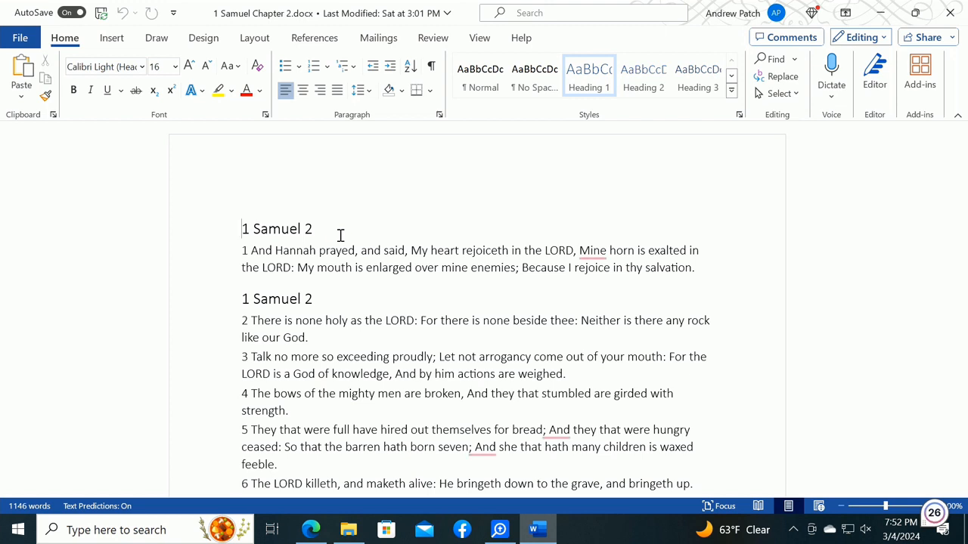
pyautogui.click(340, 235)
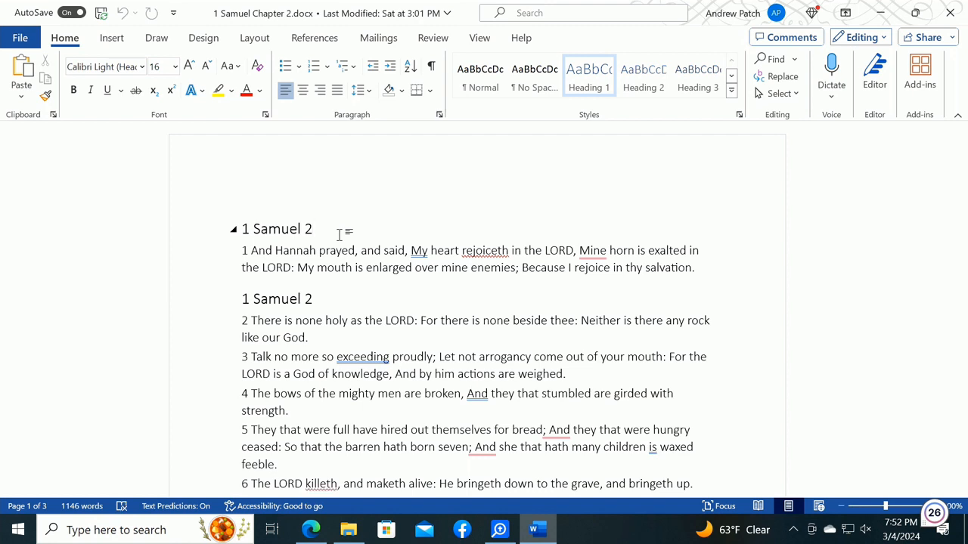
# - View 1 Samuel 2 in the King James Version in Logos Bible Study and return to the Word document
pyautogui.click(499, 529)
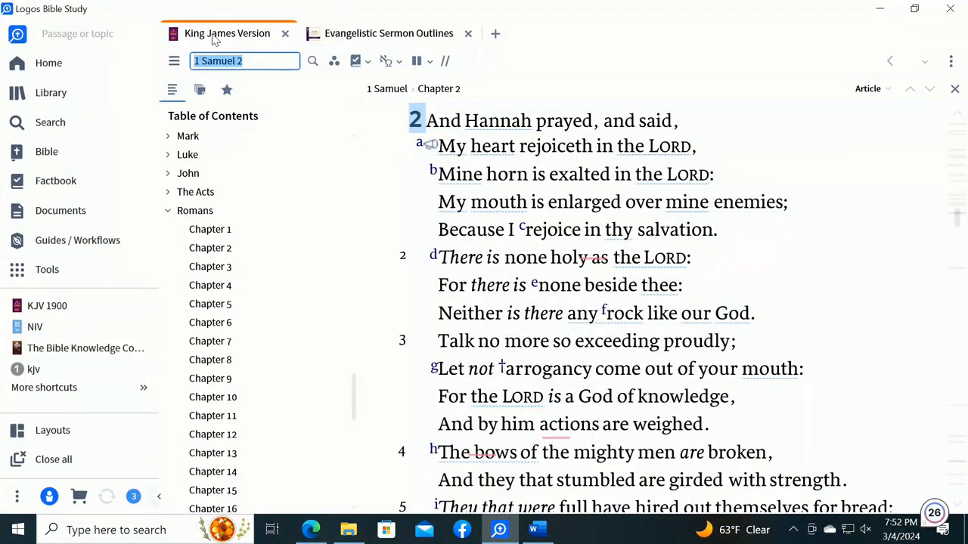
pyautogui.moveTo(215, 39)
pyautogui.click(536, 531)
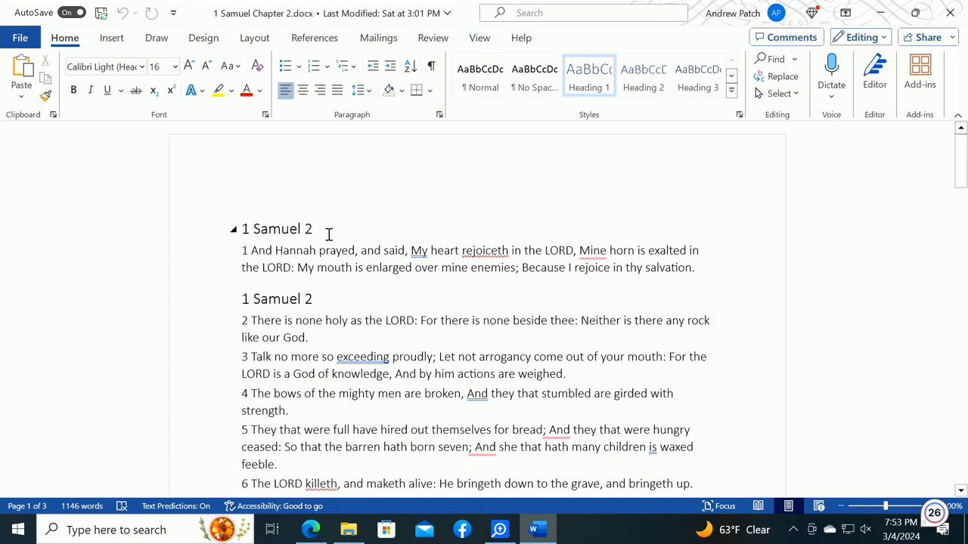
# - Switch the document to Outline view and look through the outline levels without changing the heading's level
pyautogui.click(484, 38)
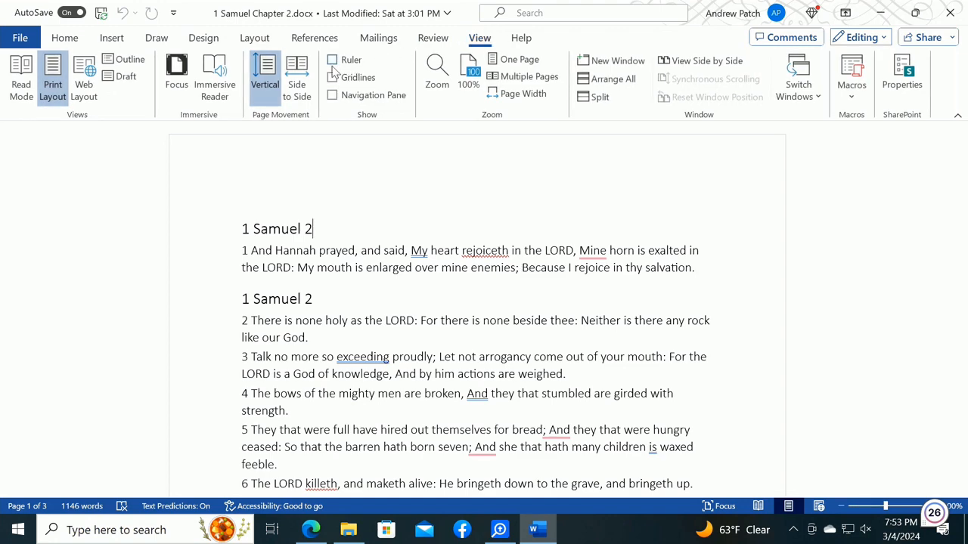
pyautogui.click(120, 59)
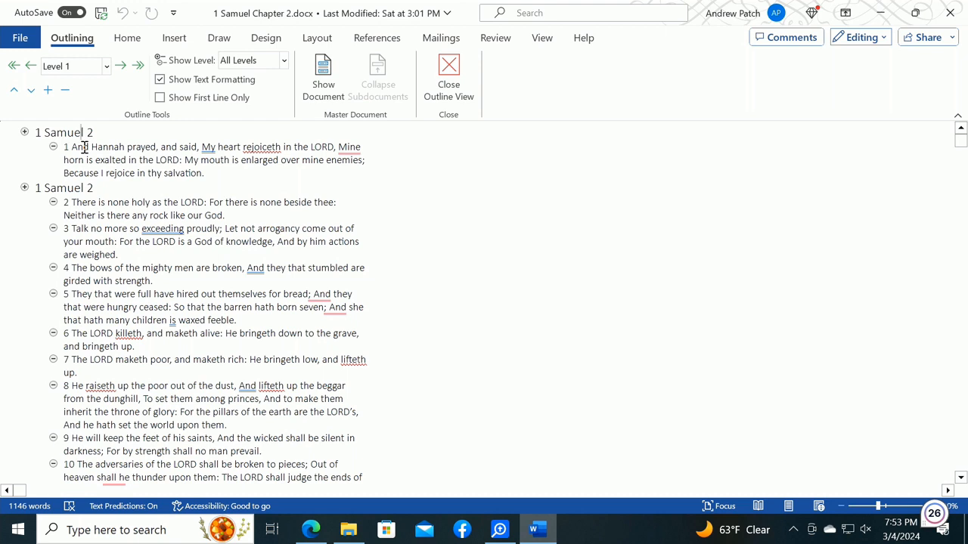
pyautogui.click(107, 67)
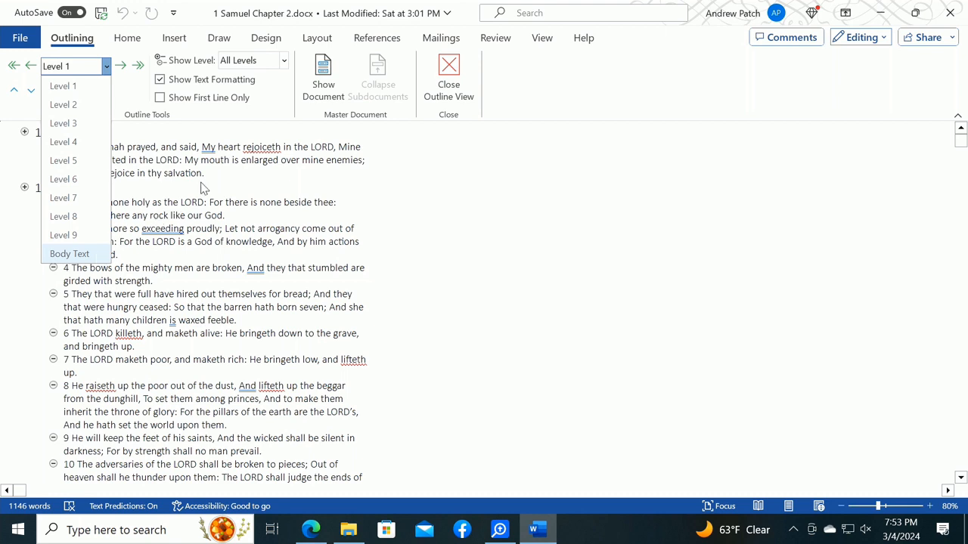
pyautogui.press('Escape')
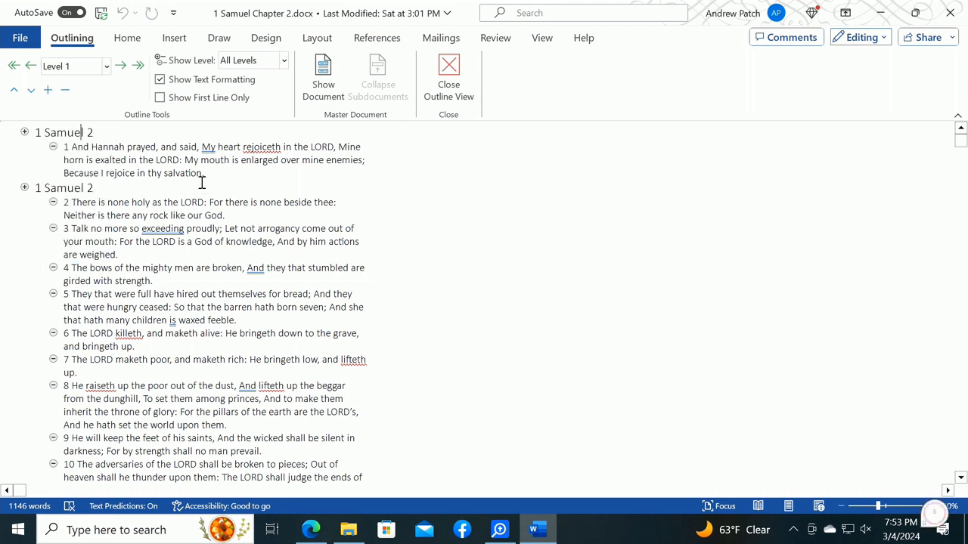
# - Copy the "1 Samuel 2" heading above verse 2 and paste it above verse 3
pyautogui.click(100, 191)
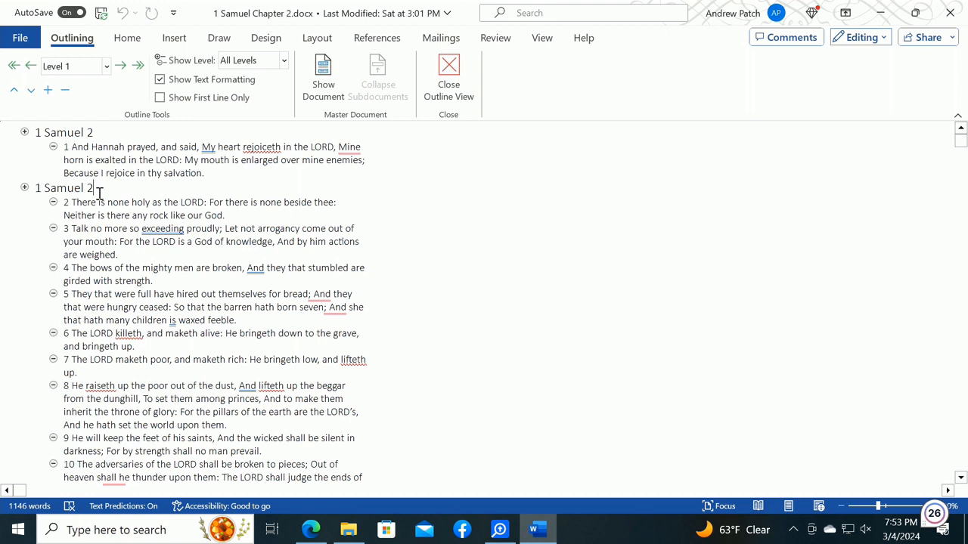
pyautogui.moveTo(99, 193); pyautogui.dragTo(36, 189)
pyautogui.hotkey('ctrl', 'c')
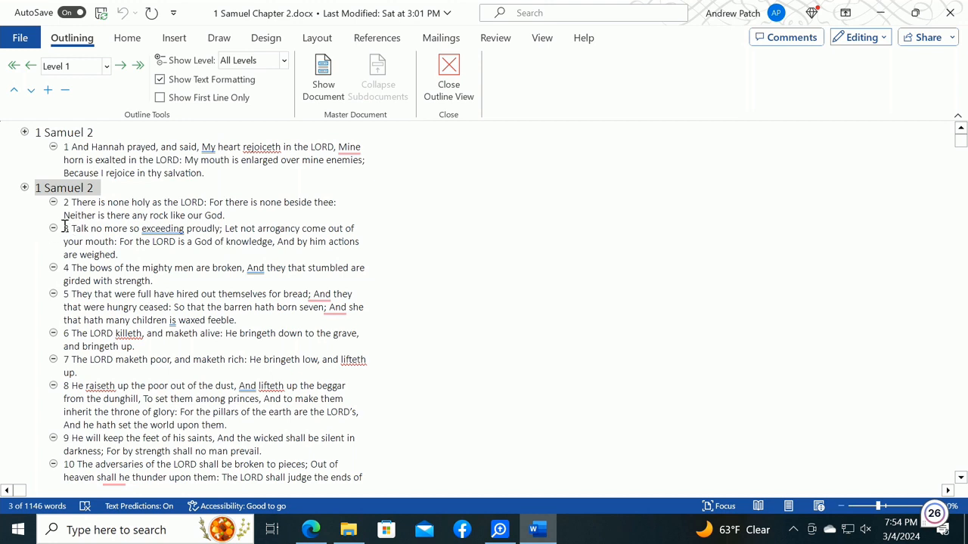
pyautogui.click(66, 229)
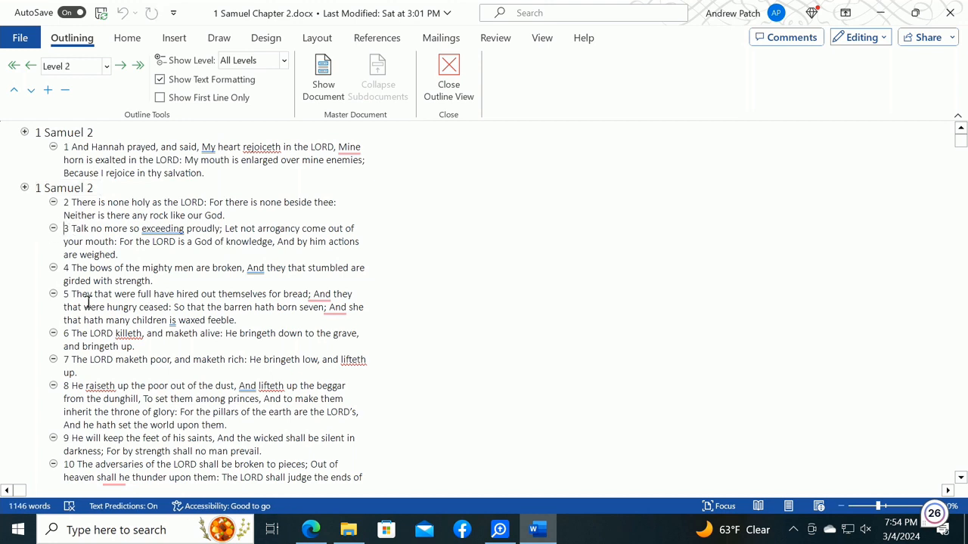
pyautogui.hotkey('ctrl', 'v')
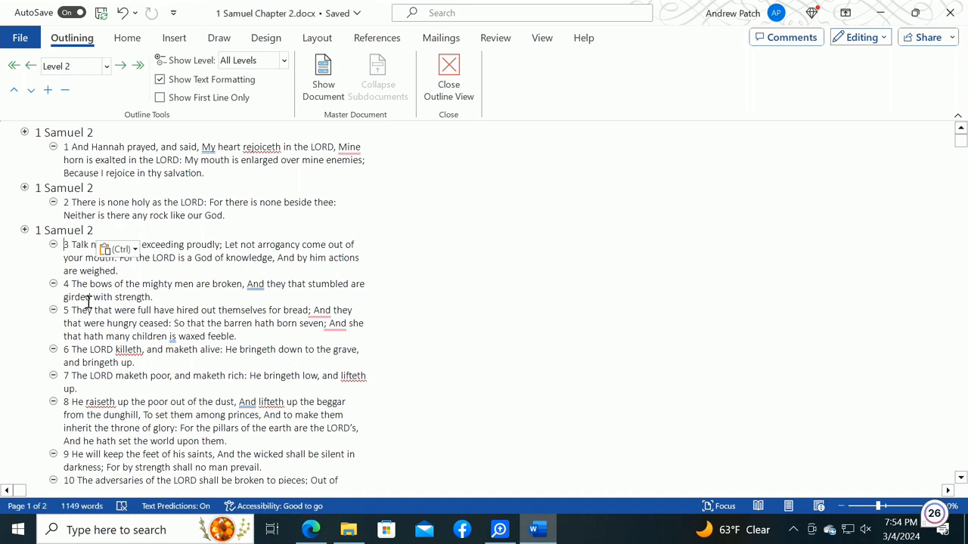
# - Paste the copied "1 Samuel 2" heading above each of verses 4, 5, 6, 7 and 8
pyautogui.press('Down')
pyautogui.press('Down')
pyautogui.press('Down')
pyautogui.hotkey('ctrl', 'v')
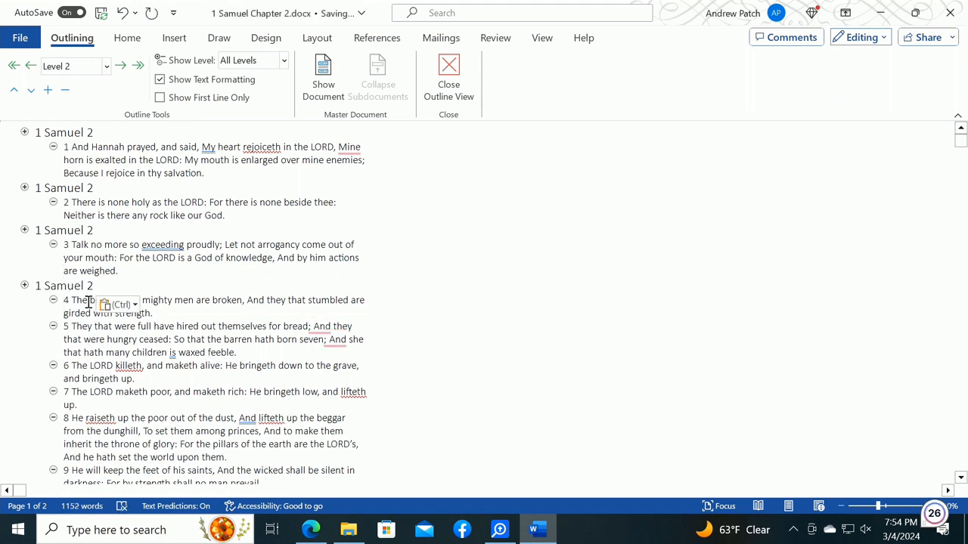
pyautogui.hotkey('ctrl', 'v')
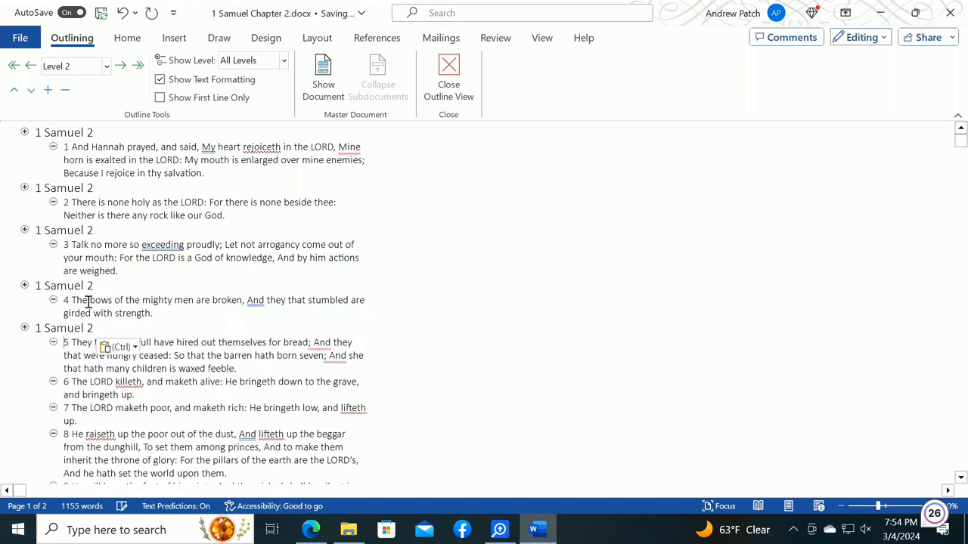
pyautogui.press('Down')
pyautogui.hotkey('ctrl', 'v')
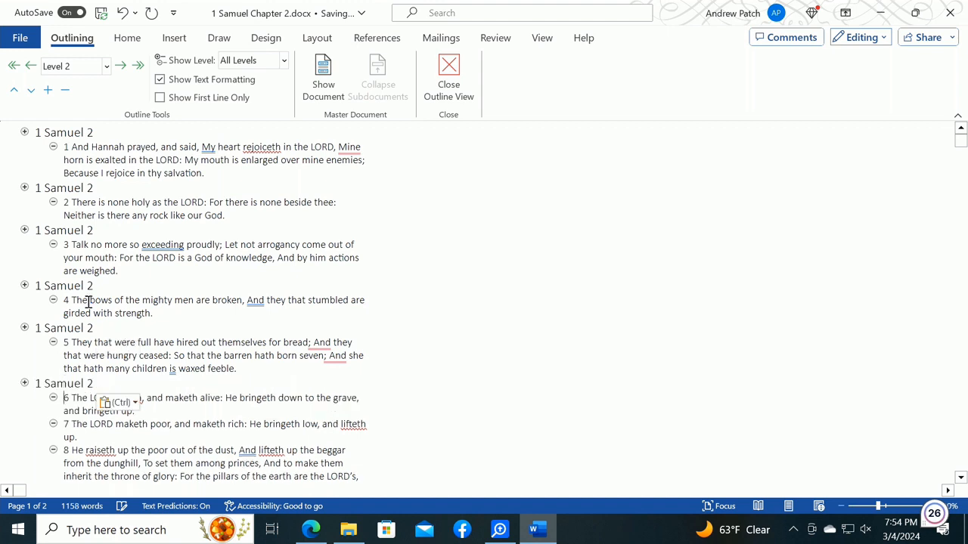
pyautogui.press('Down')
pyautogui.hotkey('ctrl', 'v')
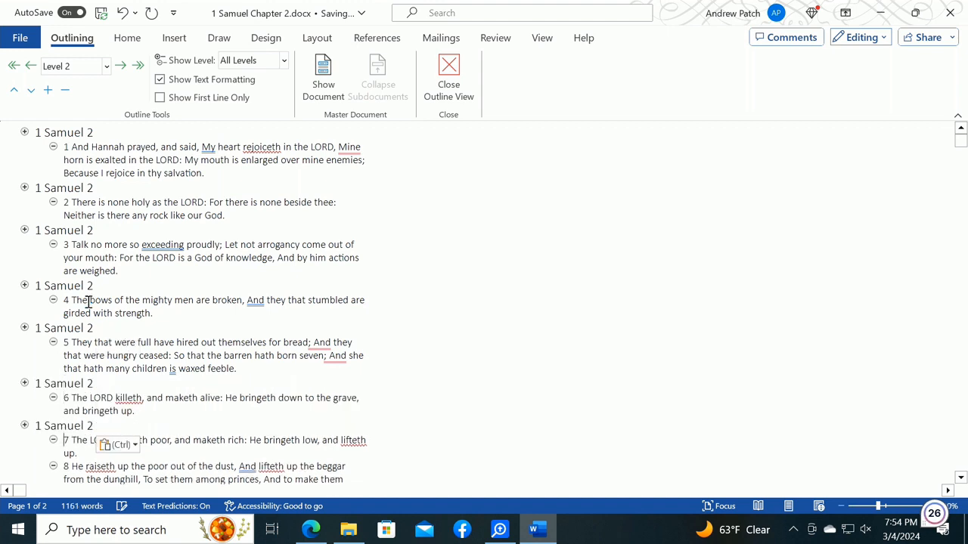
pyautogui.press('Down')
pyautogui.hotkey('ctrl', 'v')
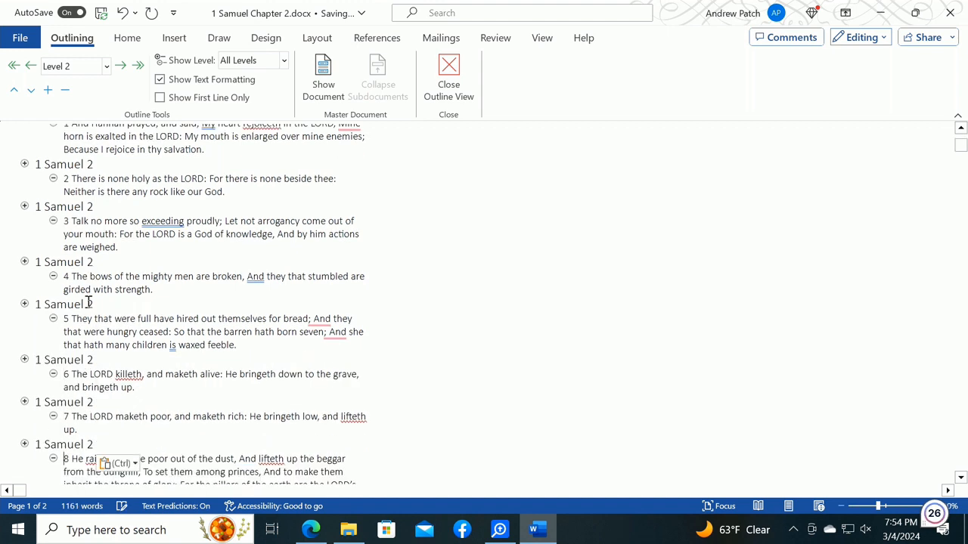
# - Paste the "1 Samuel 2" heading above verse 9 and above verse 10
pyautogui.press('Down')
pyautogui.press('Down')
pyautogui.press('Down')
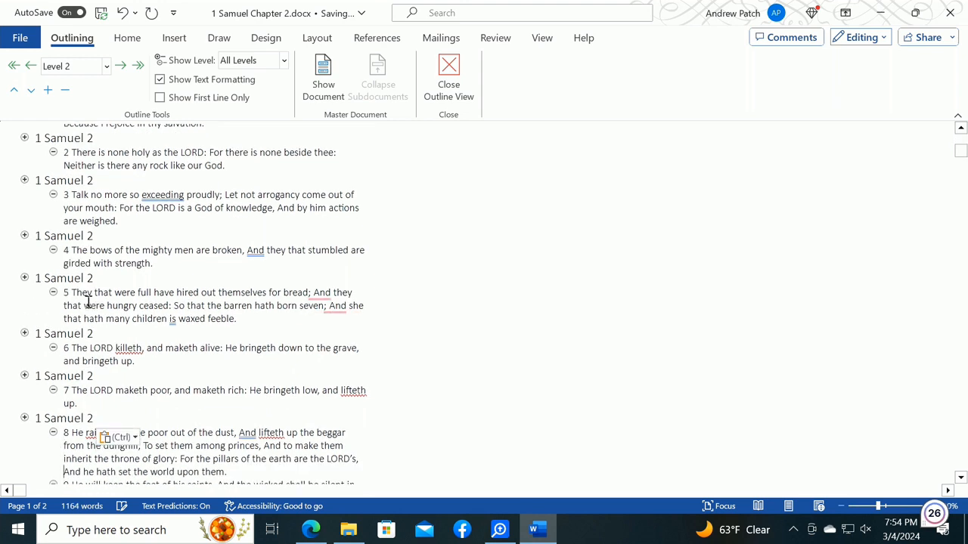
pyautogui.hotkey('ctrl', 'v')
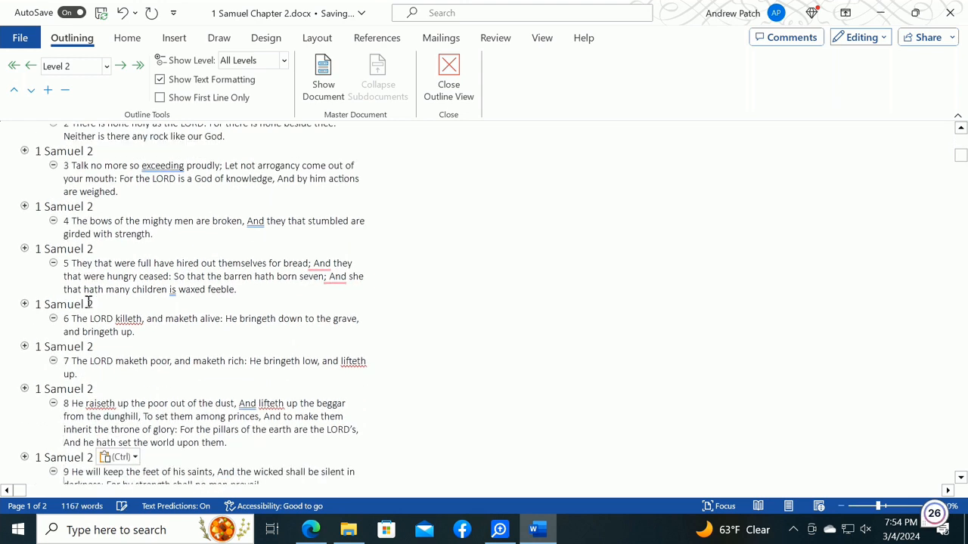
pyautogui.press('Down')
pyautogui.press('Down')
pyautogui.press('Down')
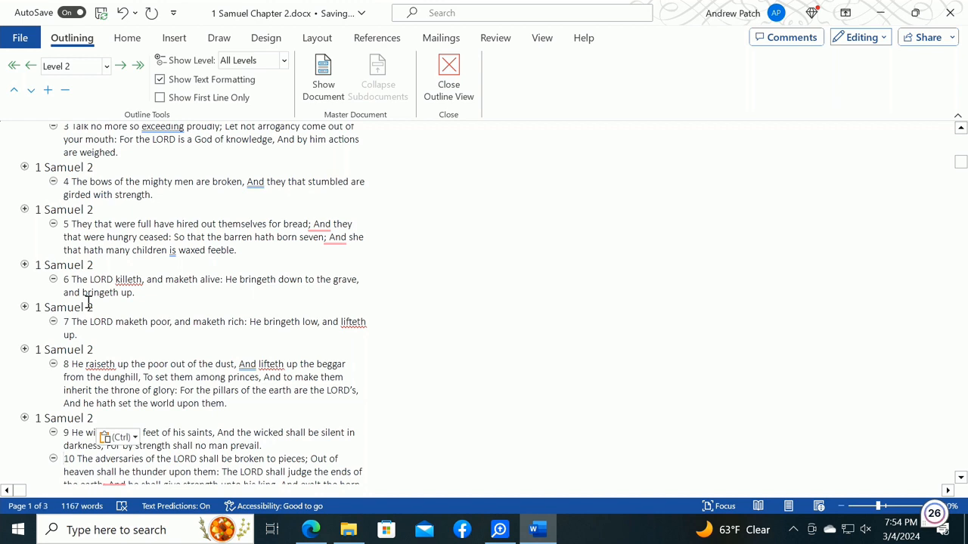
pyautogui.hotkey('ctrl', 'v')
# - Insert the copied "1 Samuel 2" heading above verses 11 and 12
pyautogui.press('Down')
pyautogui.press('Down')
pyautogui.press('Down')
pyautogui.press('Down')
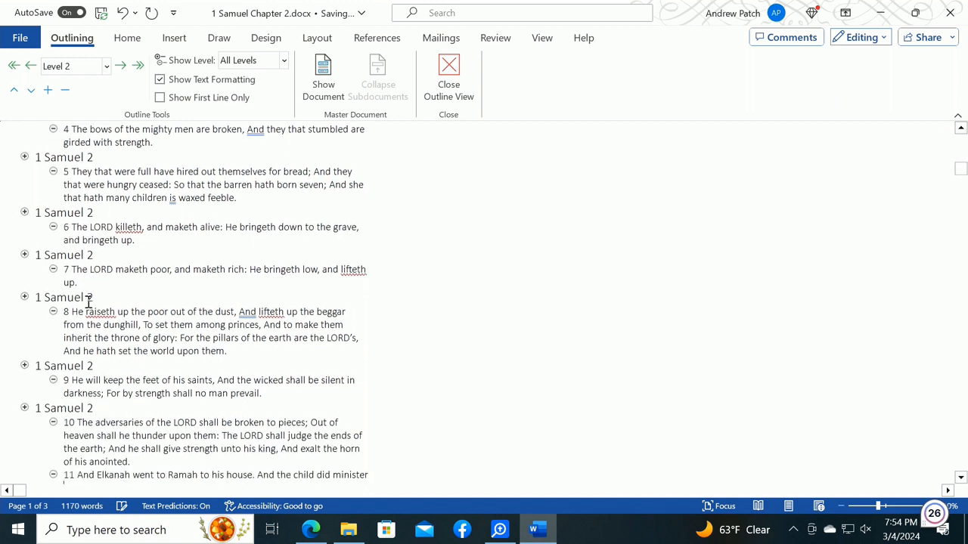
pyautogui.write('1 Samuel 2')
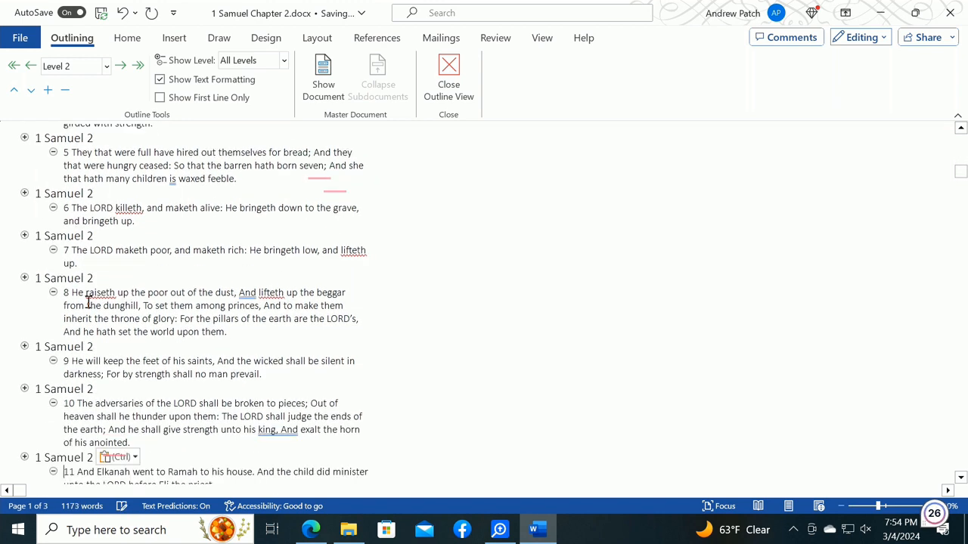
pyautogui.press('Down')
pyautogui.press('Down')
pyautogui.press('Down')
pyautogui.press('Up')
pyautogui.press('Up')
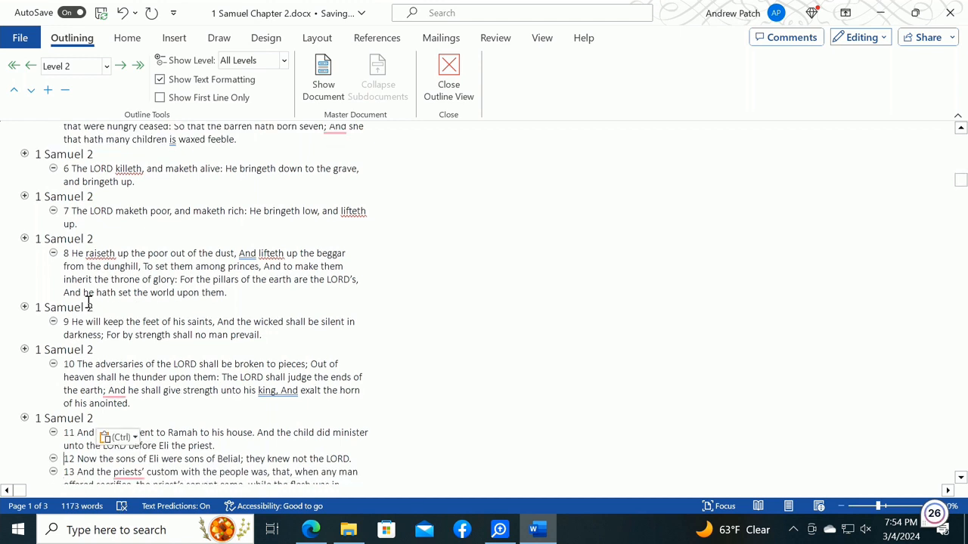
pyautogui.write('1 Samuel 2')
# - Add the "1 Samuel 2" heading above each of verses 13, 14 and 15
pyautogui.press('Down')
pyautogui.press('Down')
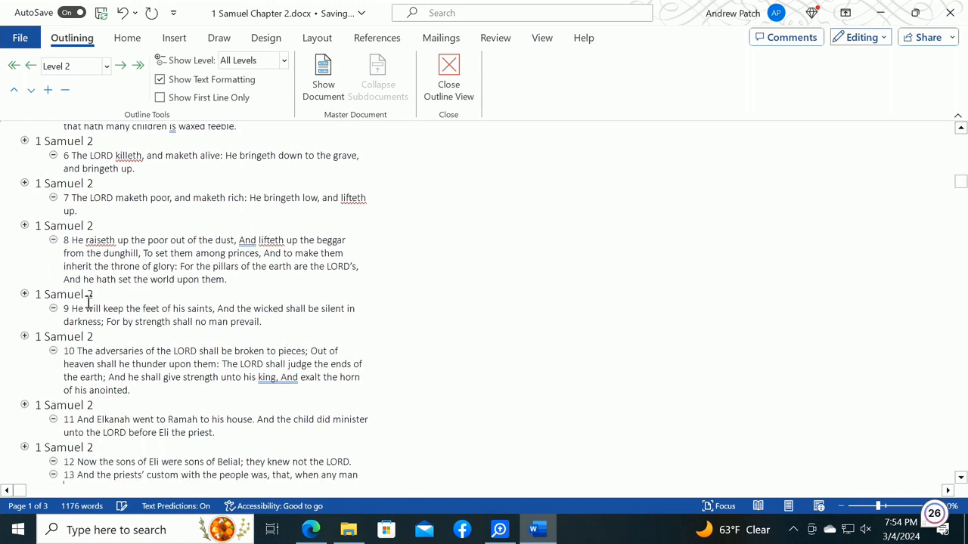
pyautogui.write('1 Samuel 2')
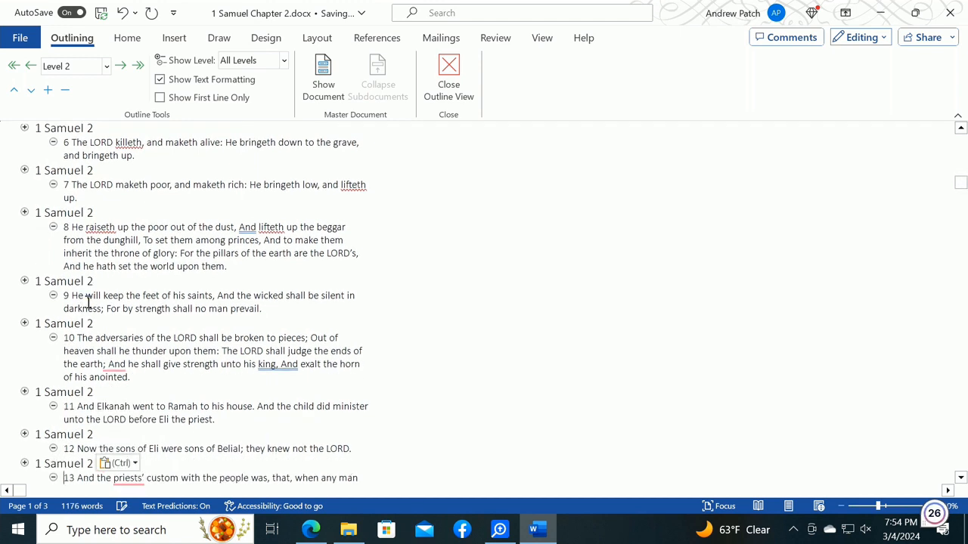
pyautogui.press('Down')
pyautogui.press('Down')
pyautogui.press('Down')
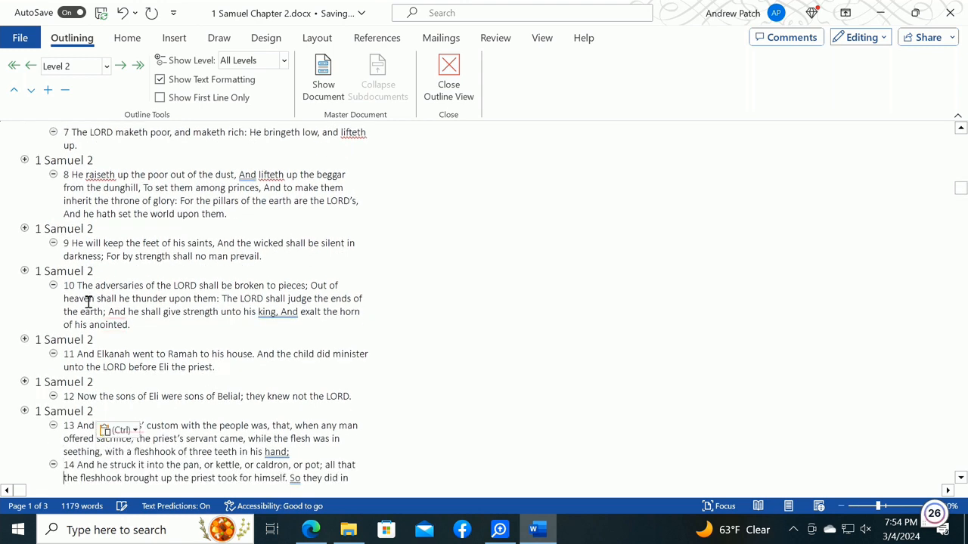
pyautogui.write('1 Samuel 2')
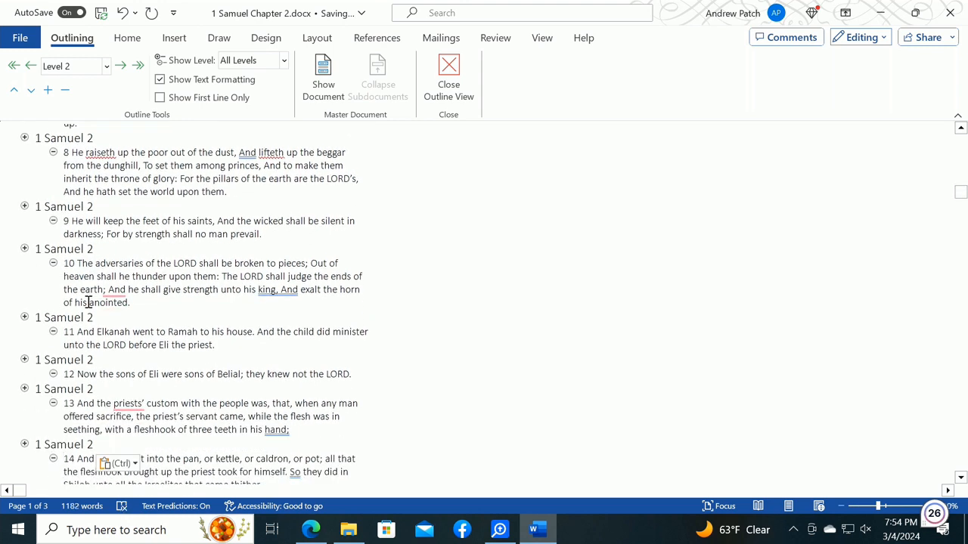
pyautogui.press('Down')
pyautogui.press('Down')
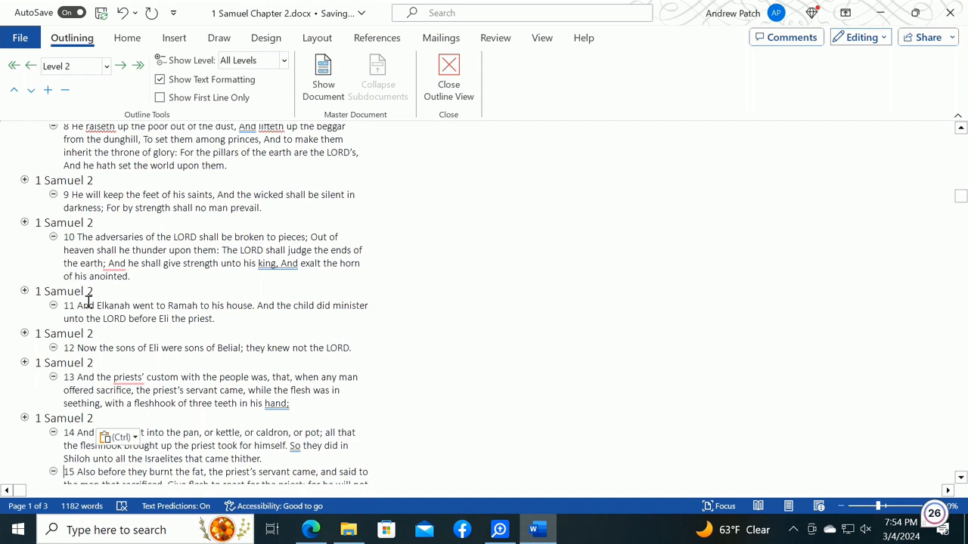
pyautogui.write('1 Samuel 2')
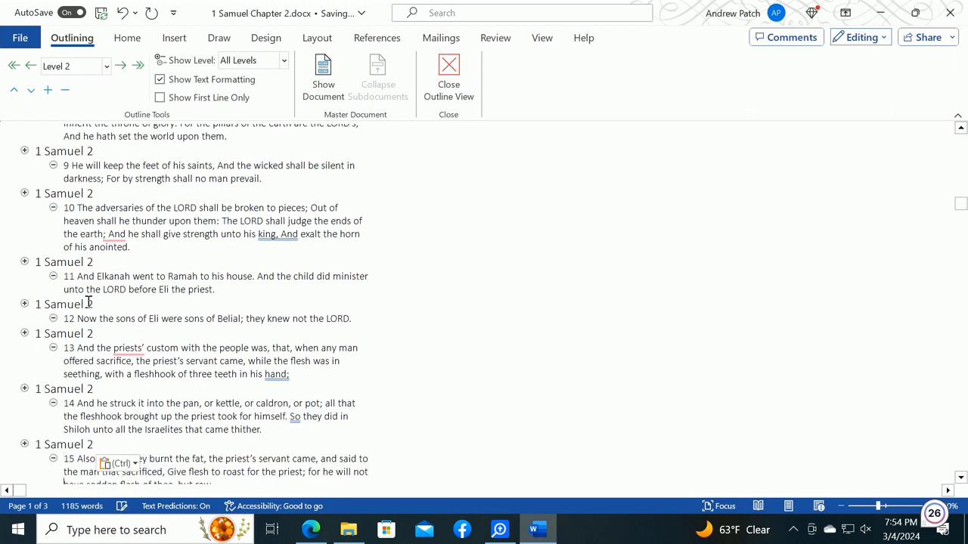
# - Place a copy of the "1 Samuel 2" heading above verses 16, 17 and 18
pyautogui.press('Down')
pyautogui.press('Down')
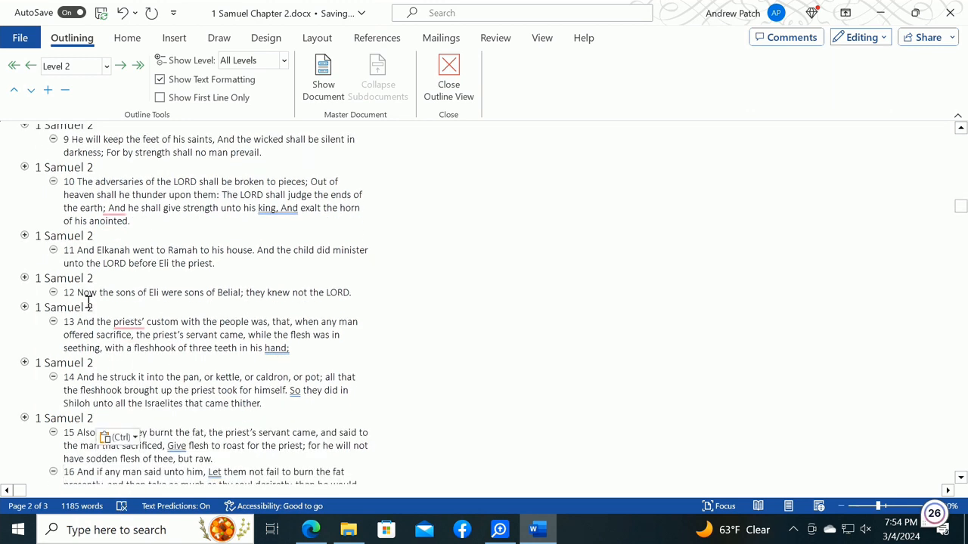
pyautogui.write('1 Samuel 2')
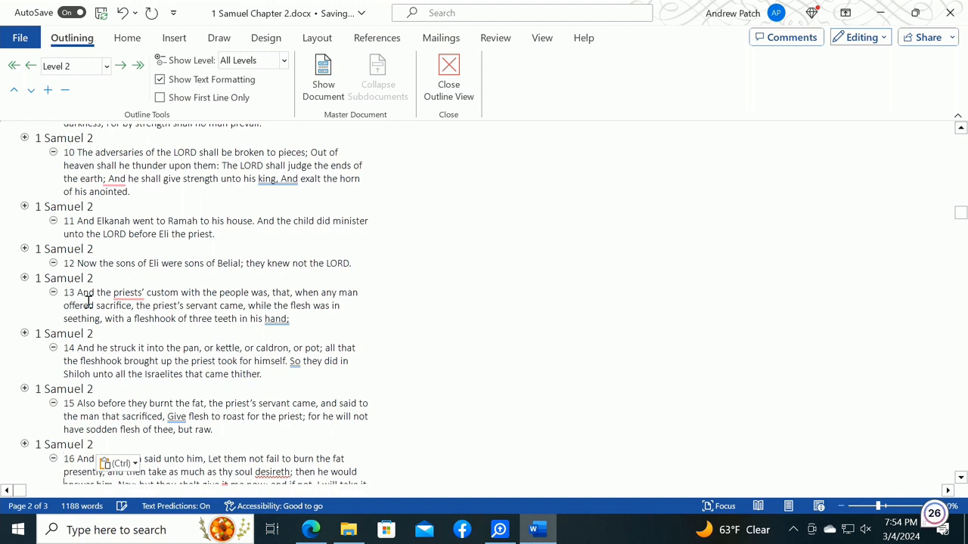
pyautogui.press('Down')
pyautogui.press('Down')
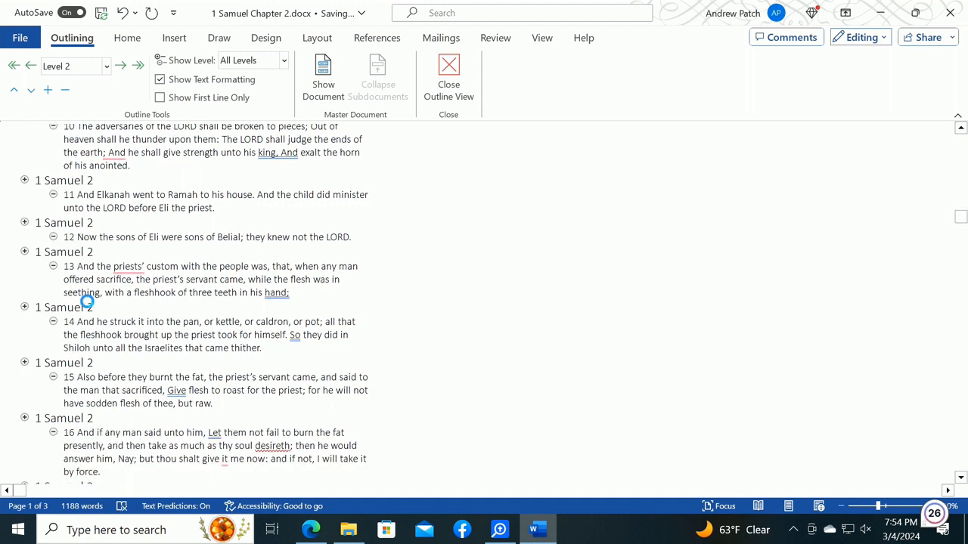
pyautogui.write('1 Samuel 2')
pyautogui.press('Down')
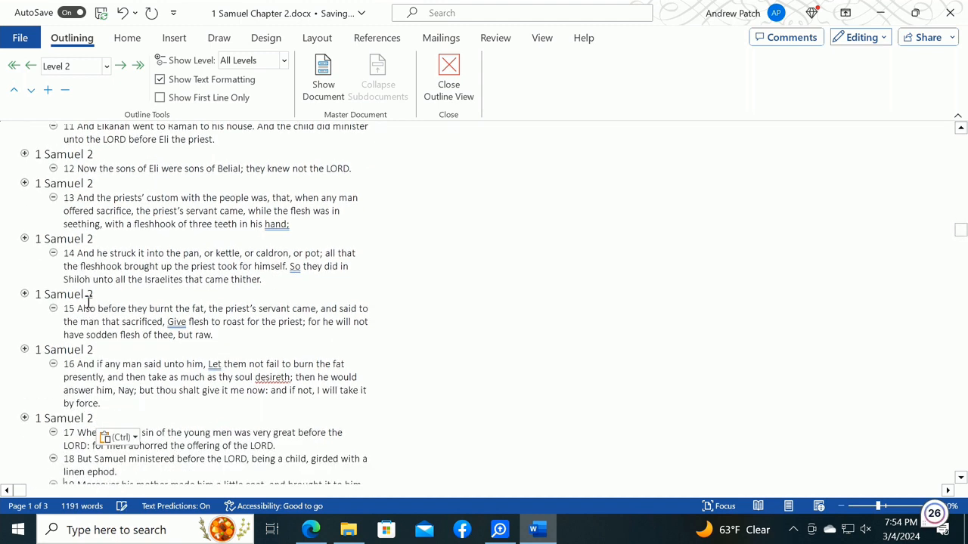
pyautogui.write('1 Samuel 2')
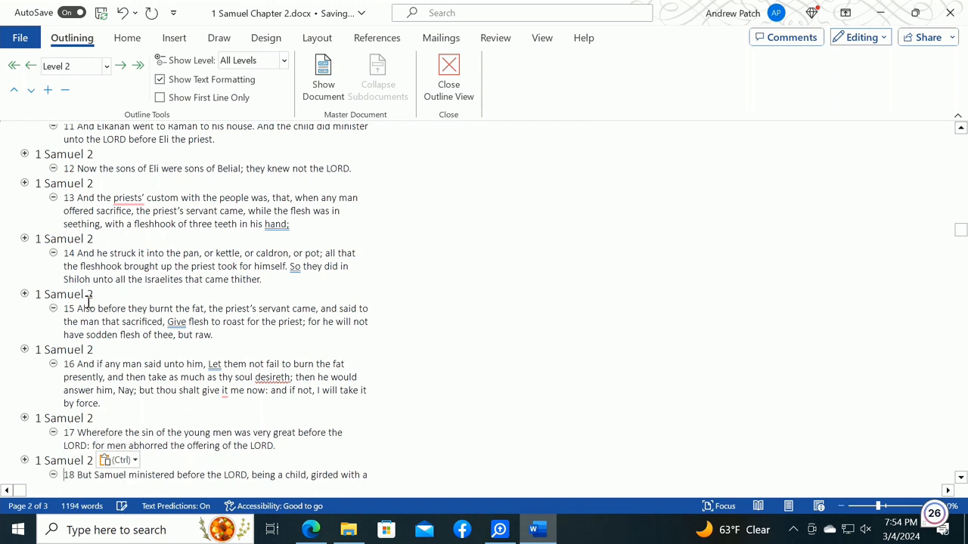
# - Paste the "1 Samuel 2" heading above verse 19 and above verse 20
pyautogui.press('Down')
pyautogui.press('Down')
pyautogui.write('1 Samuel 2')
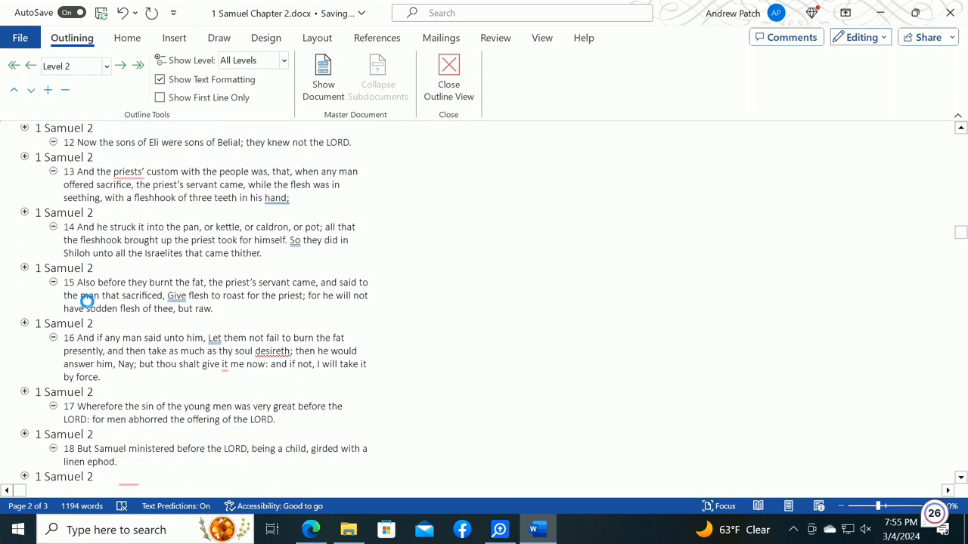
pyautogui.press('Down')
pyautogui.press('Down')
pyautogui.press('Down')
pyautogui.write('1 Samuel 2')
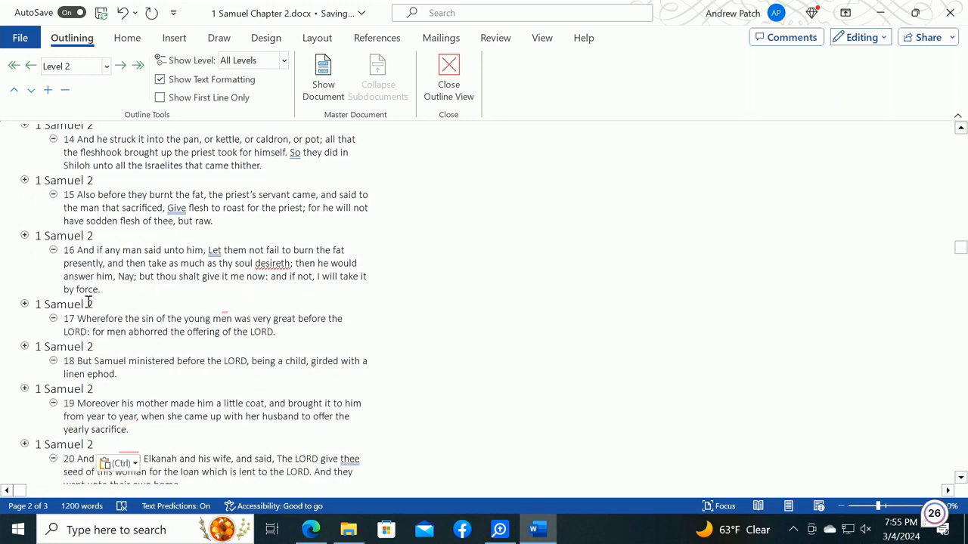
# - Insert the copied "1 Samuel 2" heading above each of verses 21, 22 and 23
pyautogui.press('Down')
pyautogui.press('Down')
pyautogui.press('Down')
pyautogui.write('1 Samuel 2')
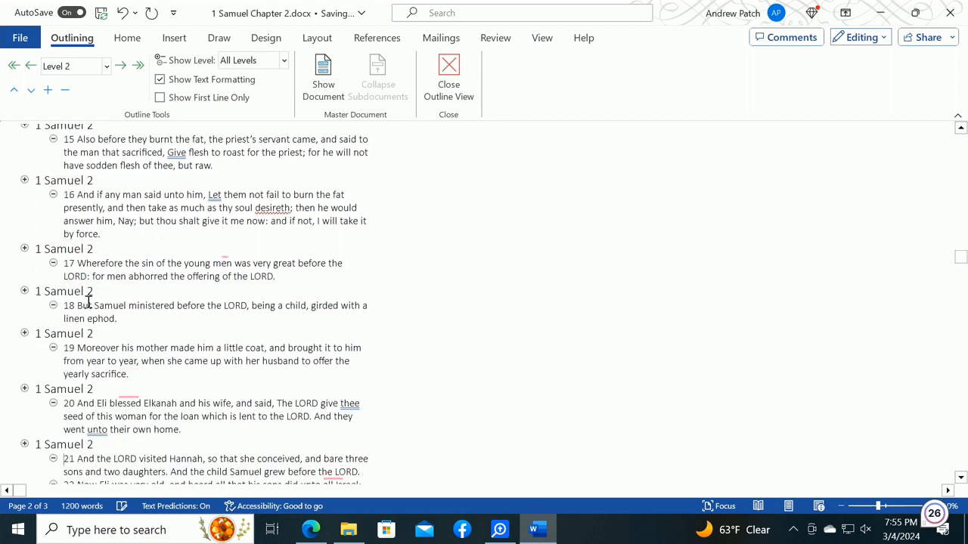
pyautogui.press('Down')
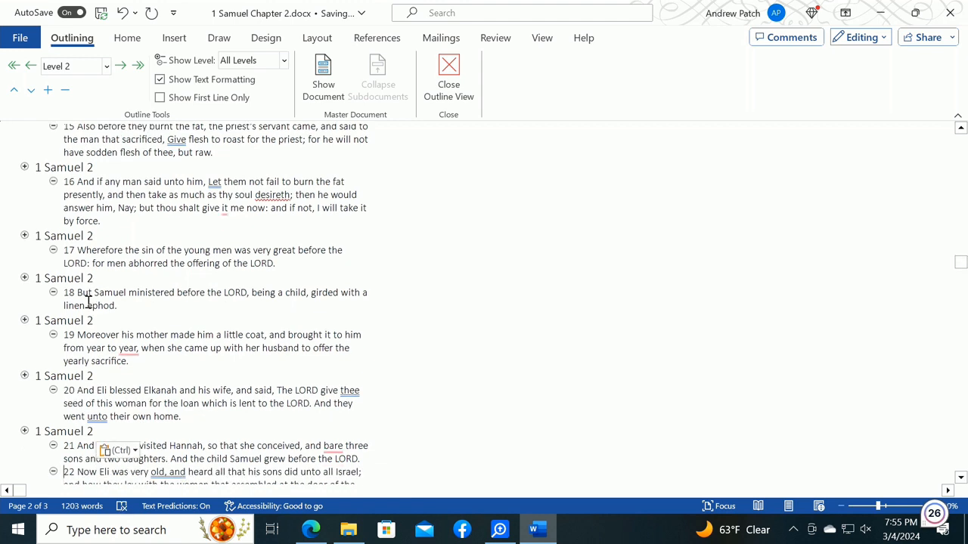
pyautogui.write('1 Samuel 2')
pyautogui.press('Down')
pyautogui.press('Down')
pyautogui.press('Down')
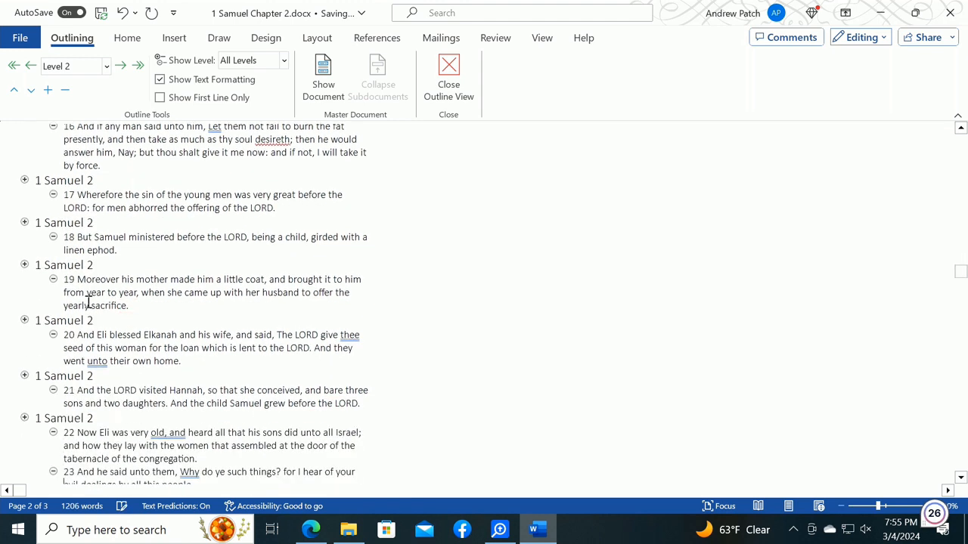
pyautogui.write('1 Samuel 2')
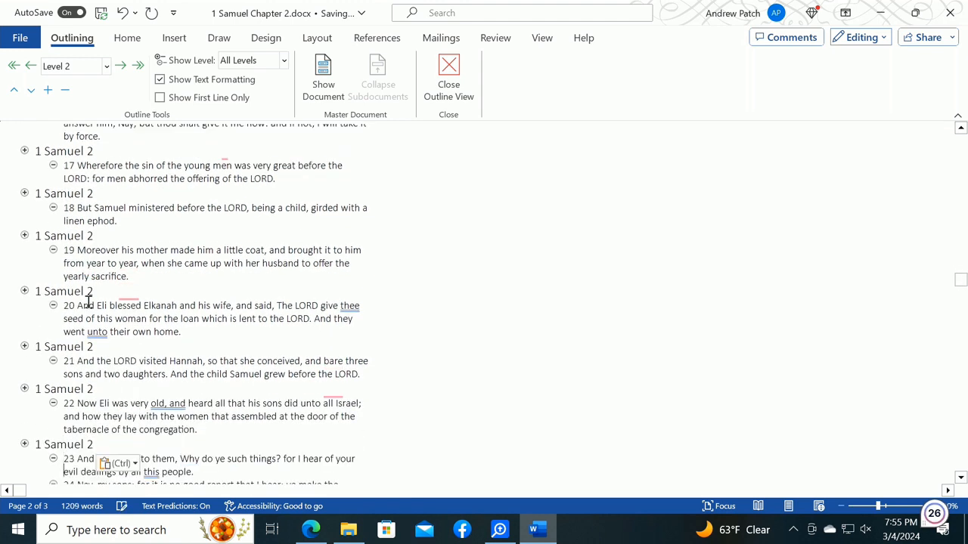
# - Add the "1 Samuel 2" heading above each of verses 24, 25 and 26
pyautogui.press('Down')
pyautogui.press('Down')
pyautogui.write('1 Samuel 2')
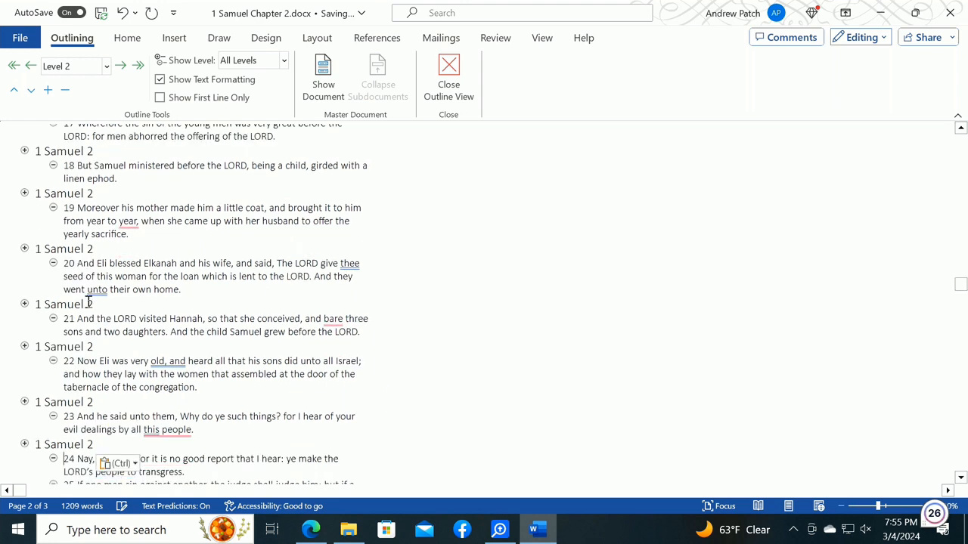
pyautogui.press('Down')
pyautogui.press('Down')
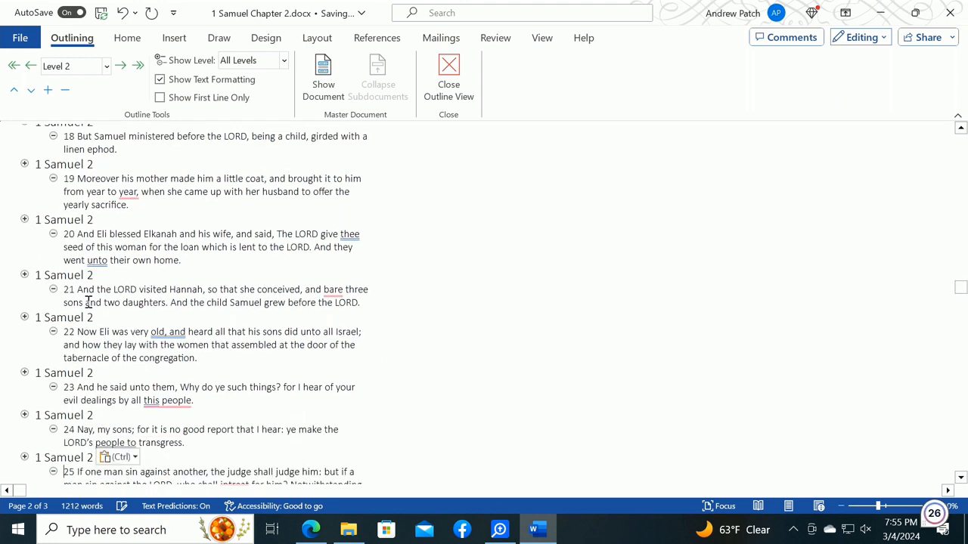
pyautogui.write('1 Samuel 2')
pyautogui.press('Down')
pyautogui.press('Up')
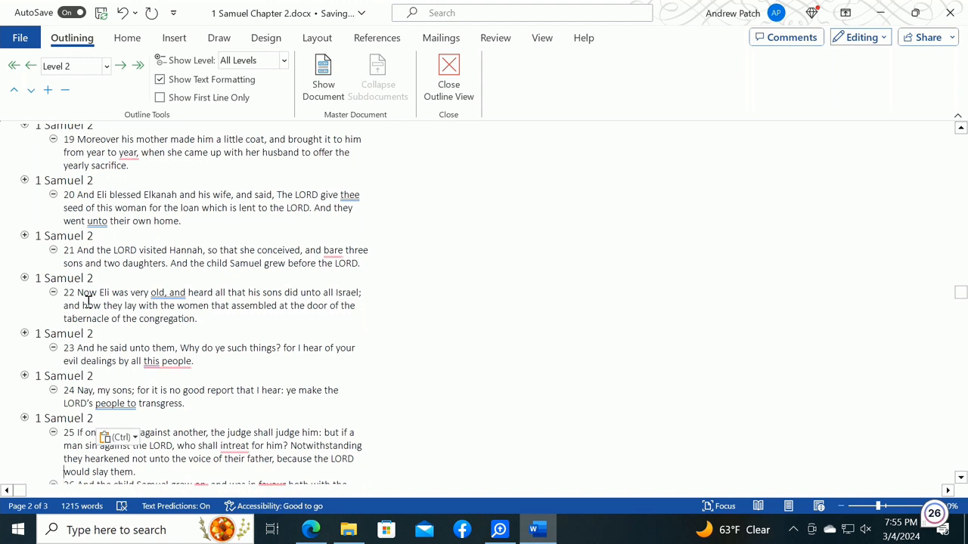
pyautogui.press('Down')
pyautogui.write('1 Samuel 2')
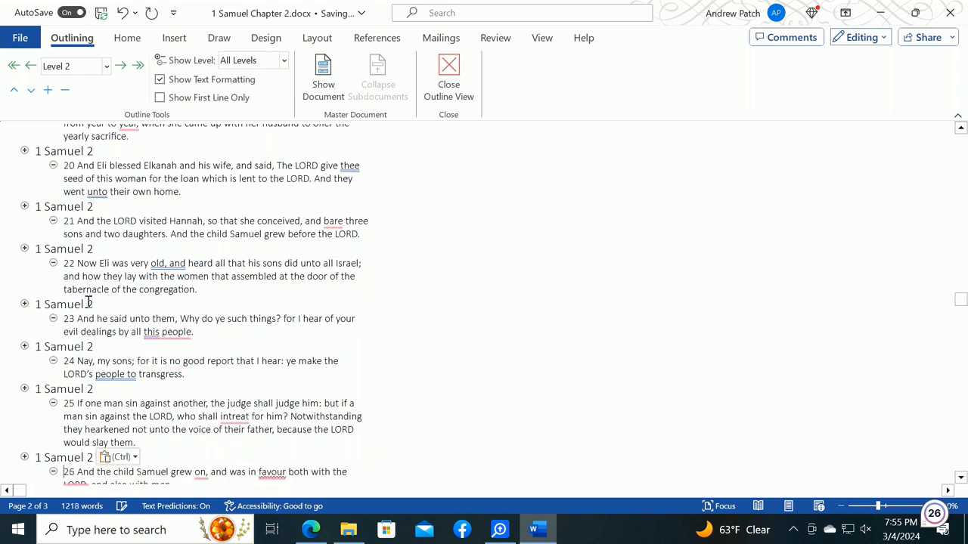
# - Paste the "1 Samuel 2" heading above verse 27 and above verse 28
pyautogui.press('Down')
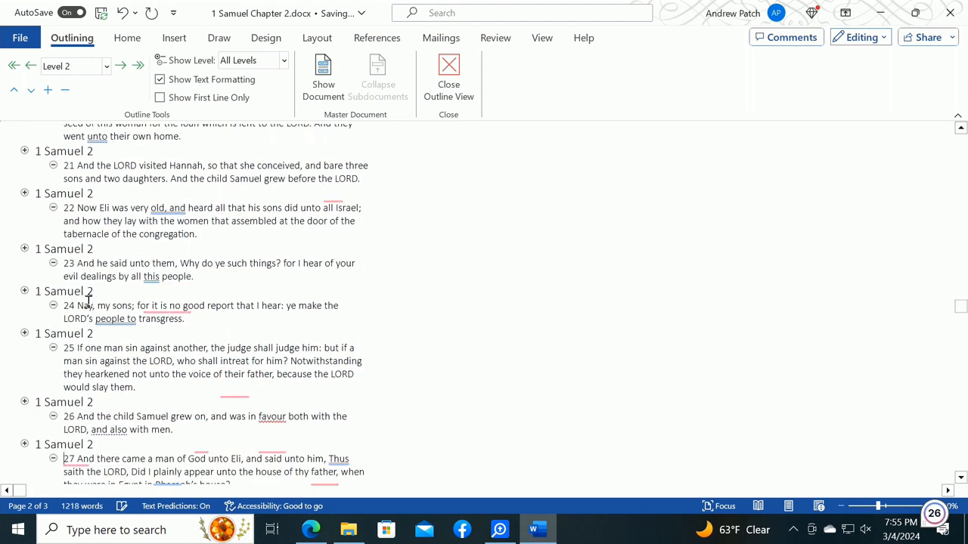
pyautogui.write('1 Samuel 2')
pyautogui.press('Down')
pyautogui.press('Down')
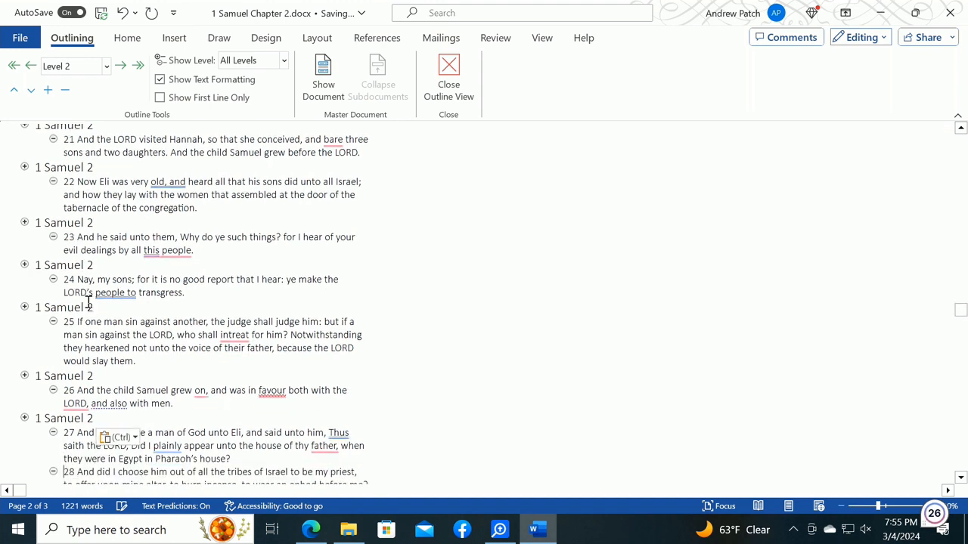
pyautogui.write('1 Samuel 2')
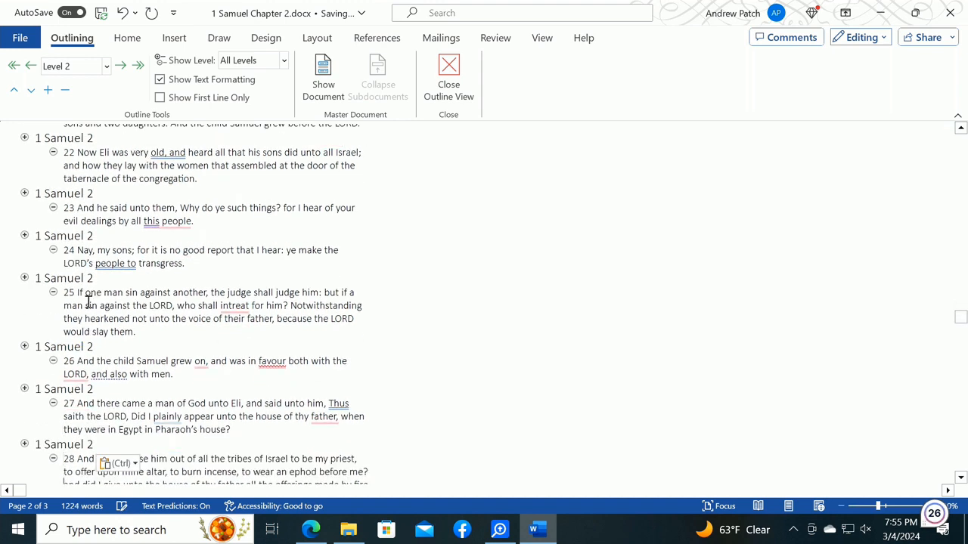
# - Paste the "1 Samuel 2" heading above verse 29 and above verse 30
pyautogui.press('Down')
pyautogui.press('Down')
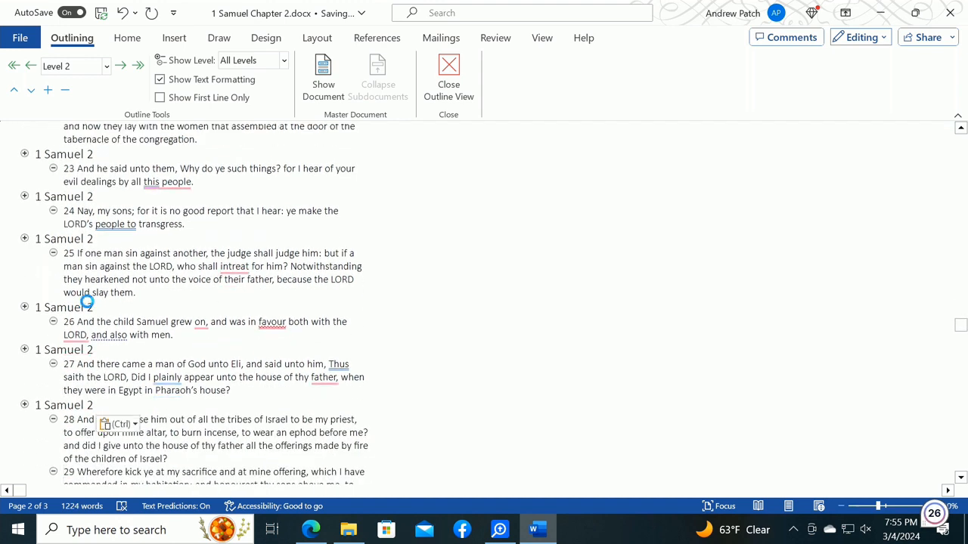
pyautogui.write('1 Samuel 2')
pyautogui.press('Down')
pyautogui.press('Down')
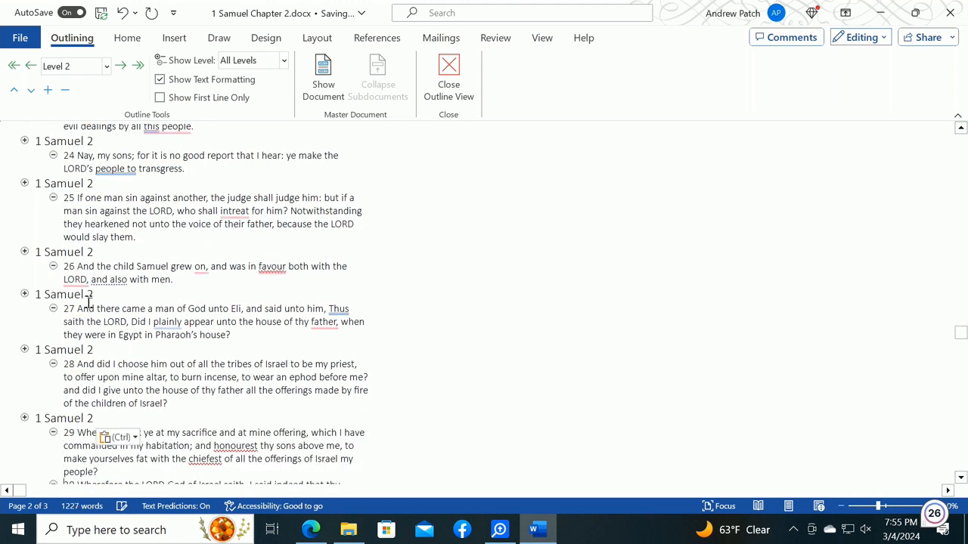
pyautogui.write('1 Samuel 2')
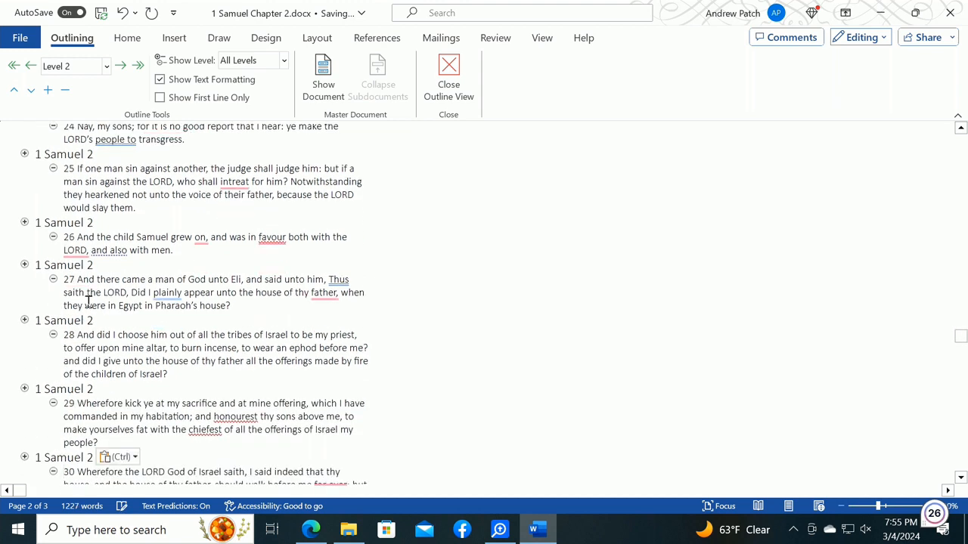
# - Insert the copied "1 Samuel 2" heading above verses 31 and 32
pyautogui.press('Down')
pyautogui.press('Down')
pyautogui.press('Down')
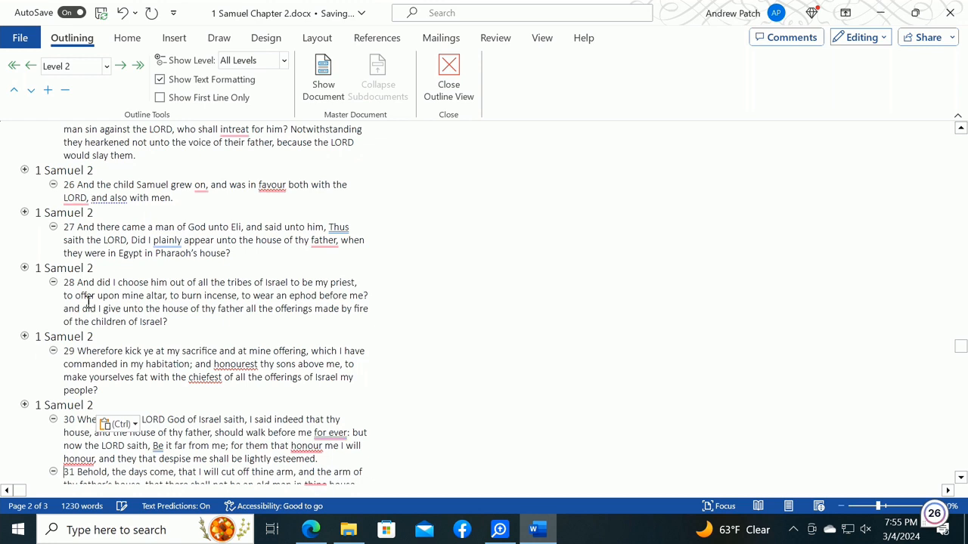
pyautogui.write('1 Samuel 2')
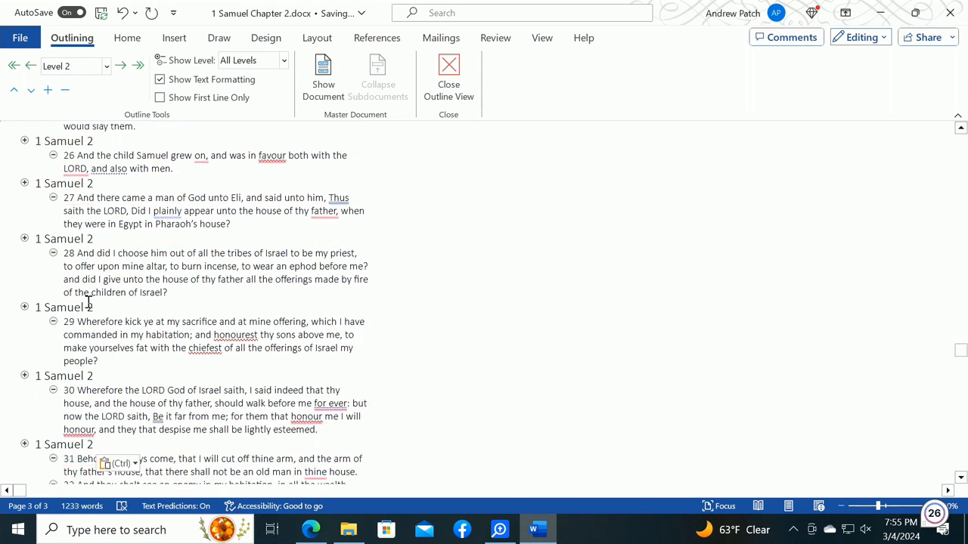
pyautogui.press('Down')
pyautogui.press('Down')
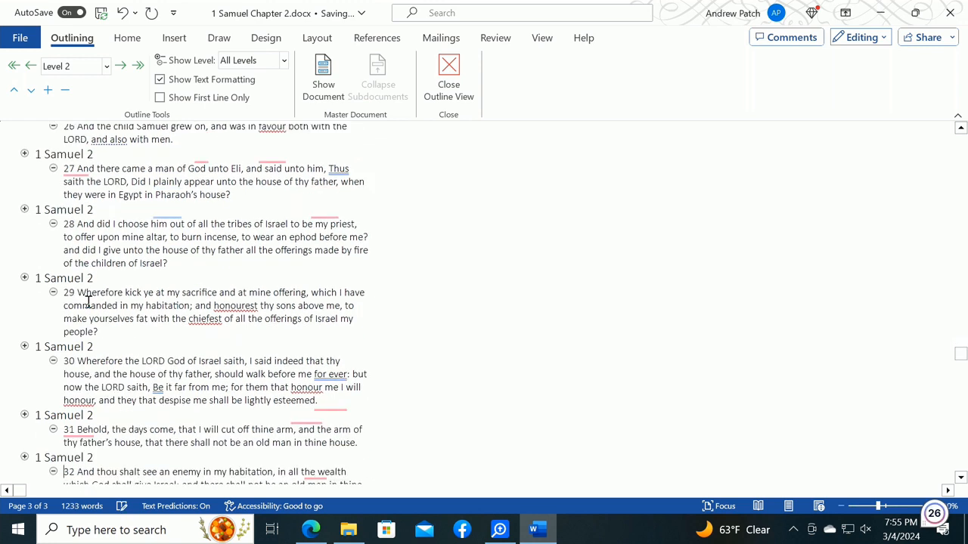
pyautogui.write('1 Samuel 2')
# - Add the "1 Samuel 2" heading above verse 33 and above verse 34
pyautogui.press('Down')
pyautogui.press('Down')
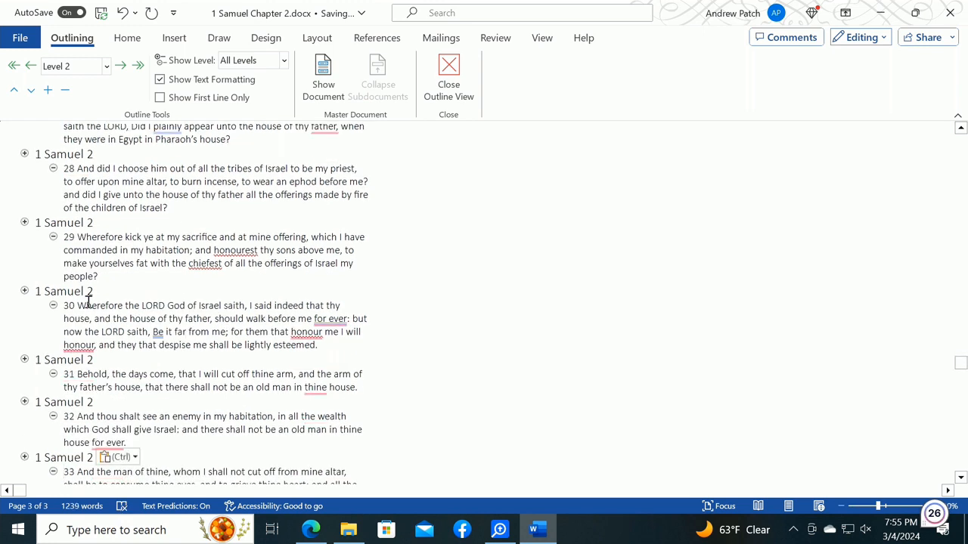
pyautogui.scroll(-2, 88, 302)
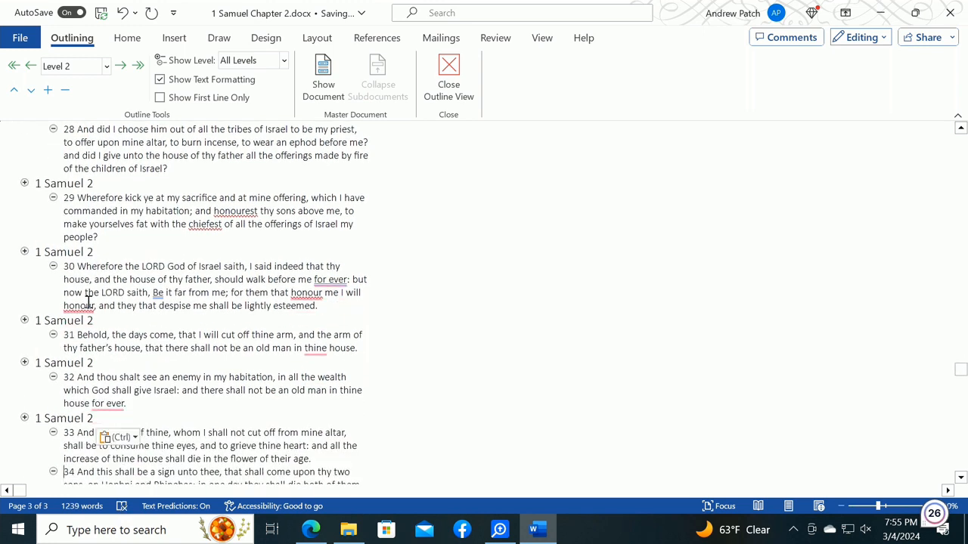
pyautogui.scroll(-1, 89, 302)
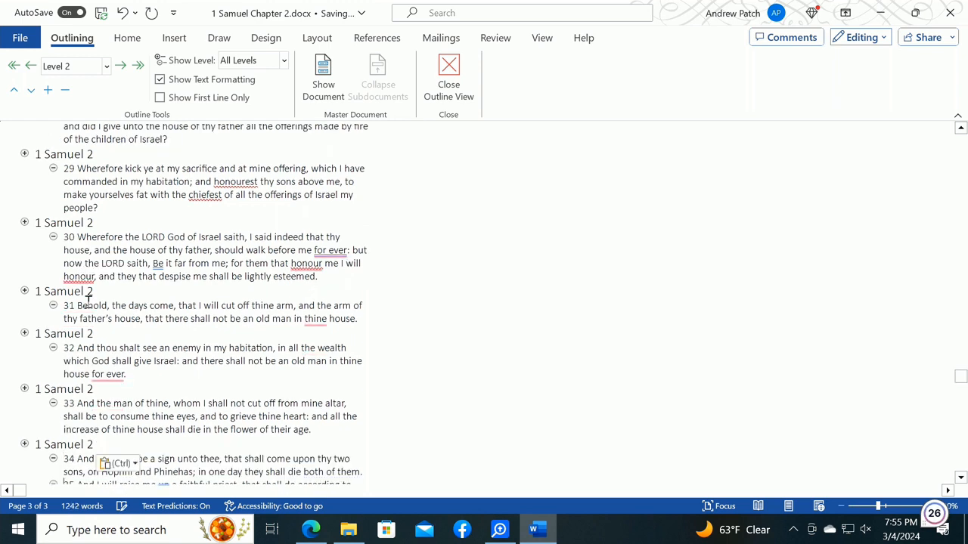
# - Paste the "1 Samuel 2" heading above the last two verses, 35 and 36
pyautogui.scroll(-1, 89, 301)
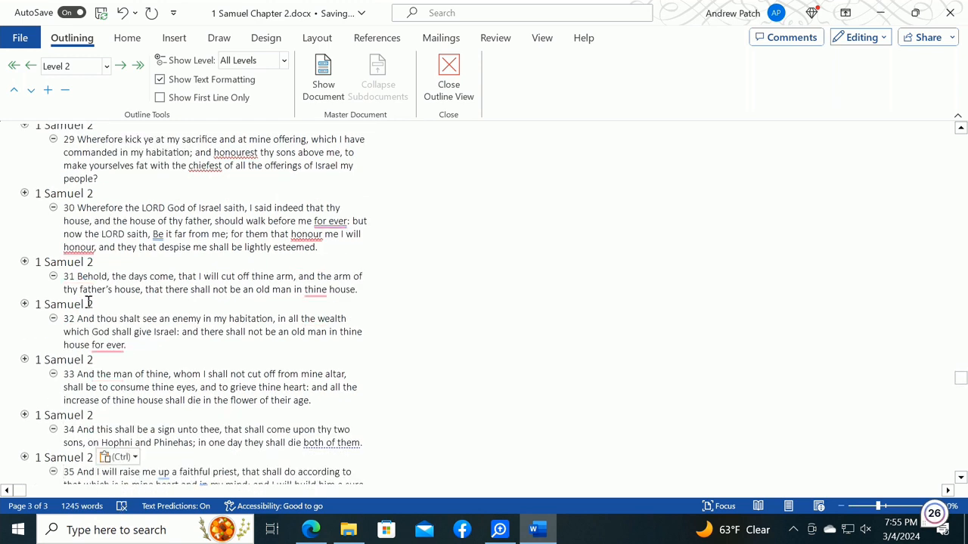
pyautogui.scroll(-2, 89, 302)
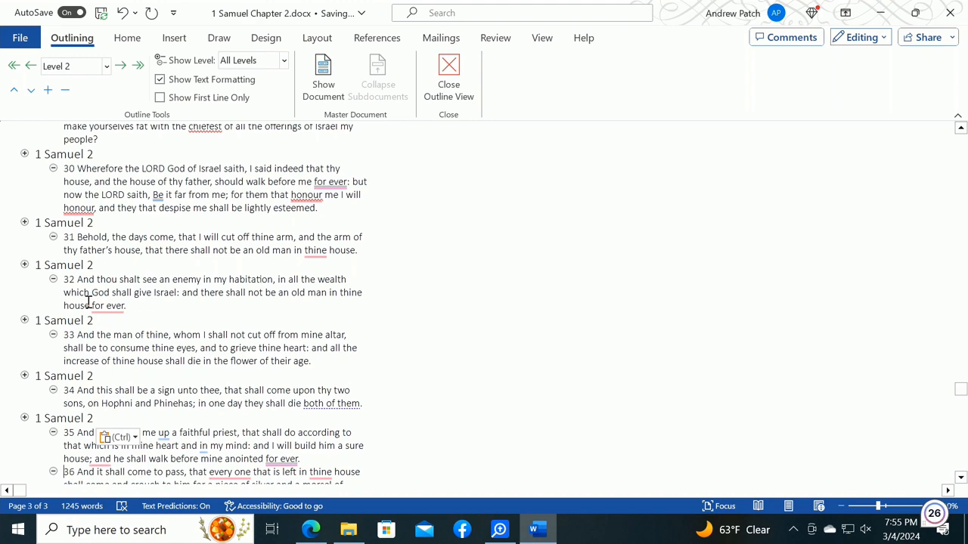
pyautogui.scroll(-1, 89, 302)
pyautogui.scroll(-1, 88, 301)
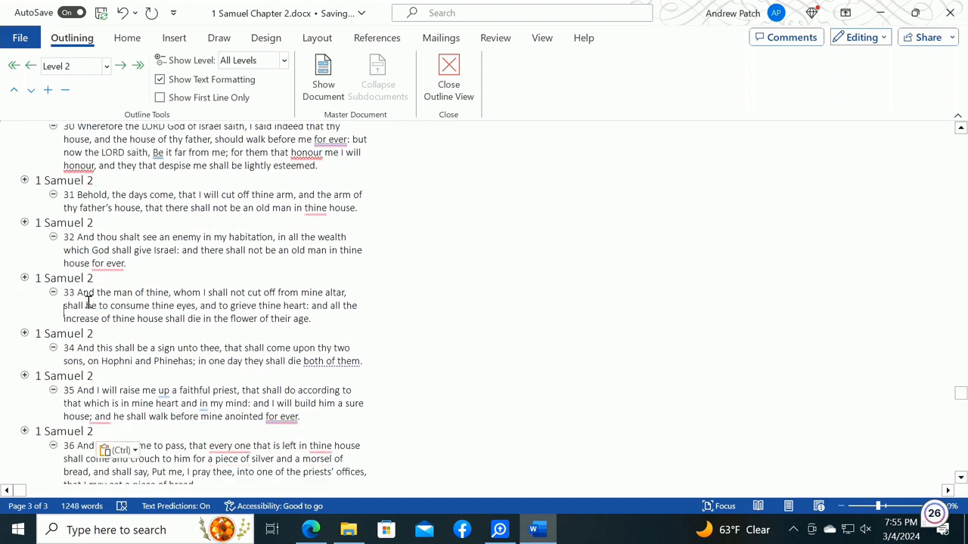
# - Split verse 1 into two paragraphs before "My mouth is enlarged" and start the second one with the verse number 1
pyautogui.scroll(12, 88, 302)
pyautogui.scroll(20, 88, 302)
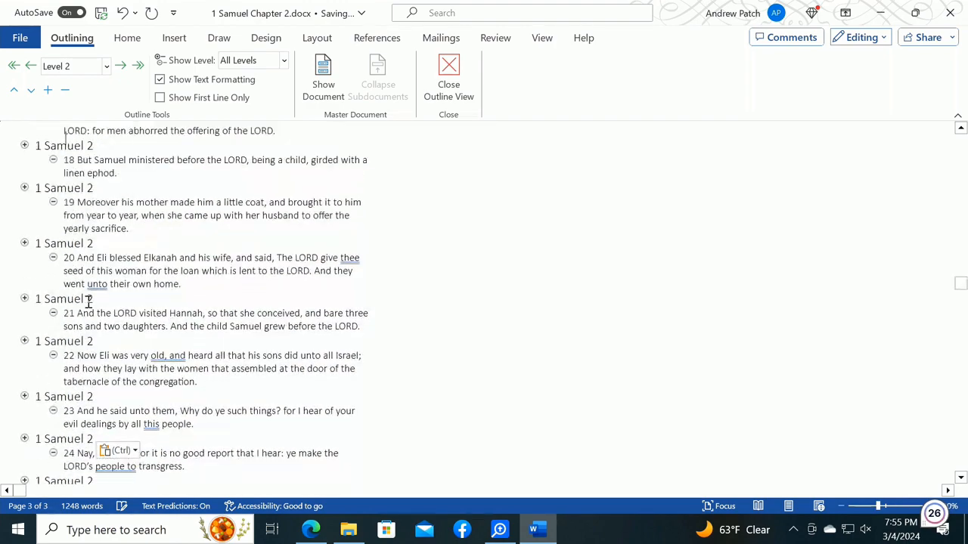
pyautogui.scroll(5, 89, 301)
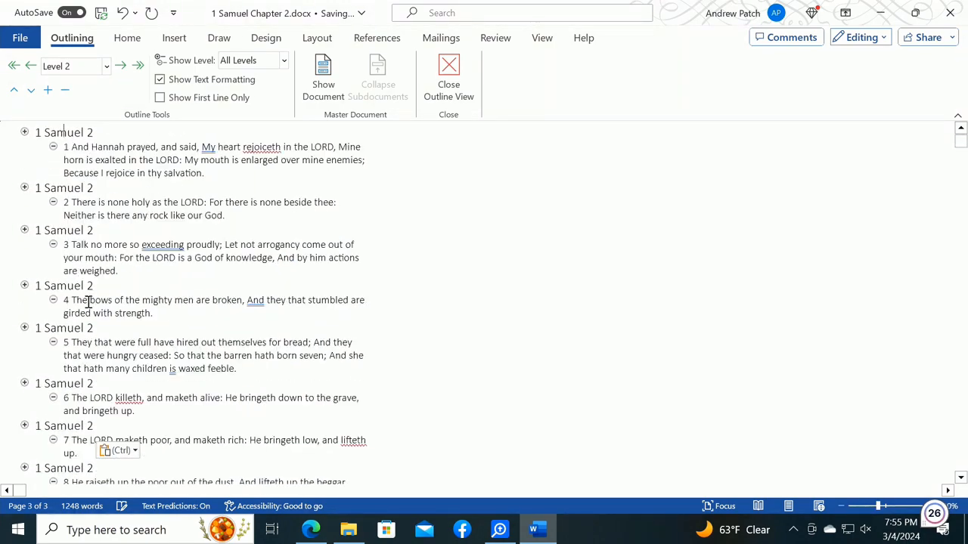
pyautogui.press('Down')
pyautogui.press('Down')
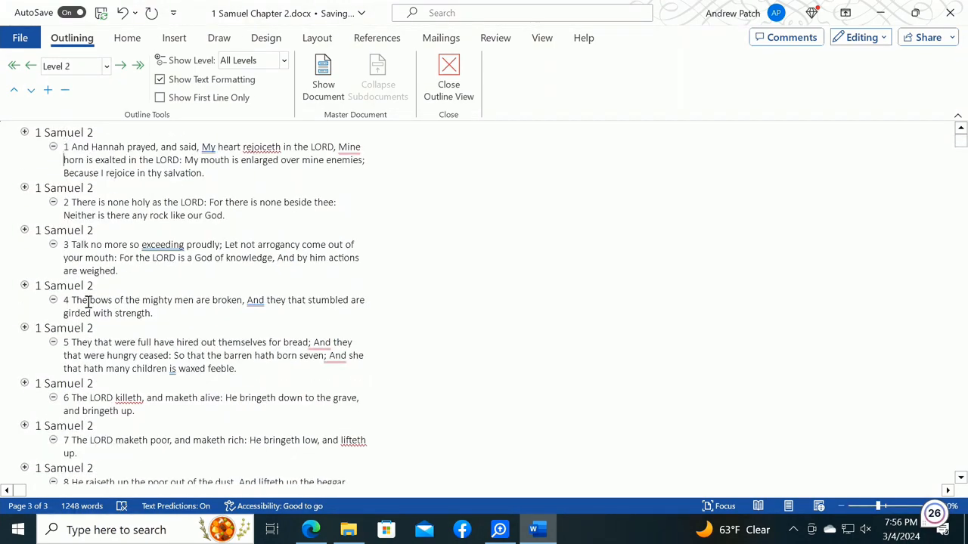
pyautogui.press('Right')
pyautogui.press('Right')
pyautogui.press('Right')
pyautogui.press('Right')
pyautogui.press('Right')
pyautogui.press('Right')
pyautogui.press('Right')
pyautogui.press('Right')
pyautogui.press('Right')
pyautogui.press('Right')
pyautogui.press('Right')
pyautogui.press('Right')
pyautogui.press('Right')
pyautogui.press('Right')
pyautogui.press('Right')
pyautogui.press('Right')
pyautogui.press('Right')
pyautogui.press('Right')
pyautogui.press('Right')
pyautogui.press('Right')
pyautogui.press('Right')
pyautogui.press('Right')
pyautogui.press('Right')
pyautogui.press('Right')
pyautogui.press('Right')
pyautogui.press('Right')
pyautogui.press('Right')
pyautogui.press('Right')
pyautogui.press('Right')
pyautogui.press('Right')
pyautogui.press('Right')
pyautogui.press('Right')
pyautogui.press('Left')
pyautogui.press('Left')
pyautogui.press('Left')
pyautogui.press('Left')
pyautogui.press('Right')
pyautogui.press('Return')
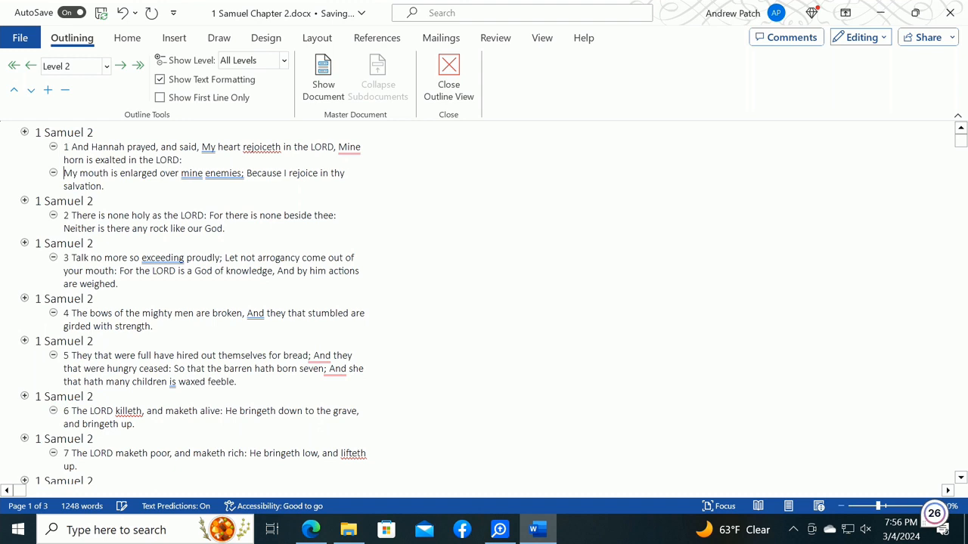
pyautogui.write('1')
# - Split verse 3 before "For the LORD is a God of knowledge" and start the new paragraph with the verse number 3
pyautogui.press('Down')
pyautogui.press('Down')
pyautogui.press('Down')
pyautogui.press('Down')
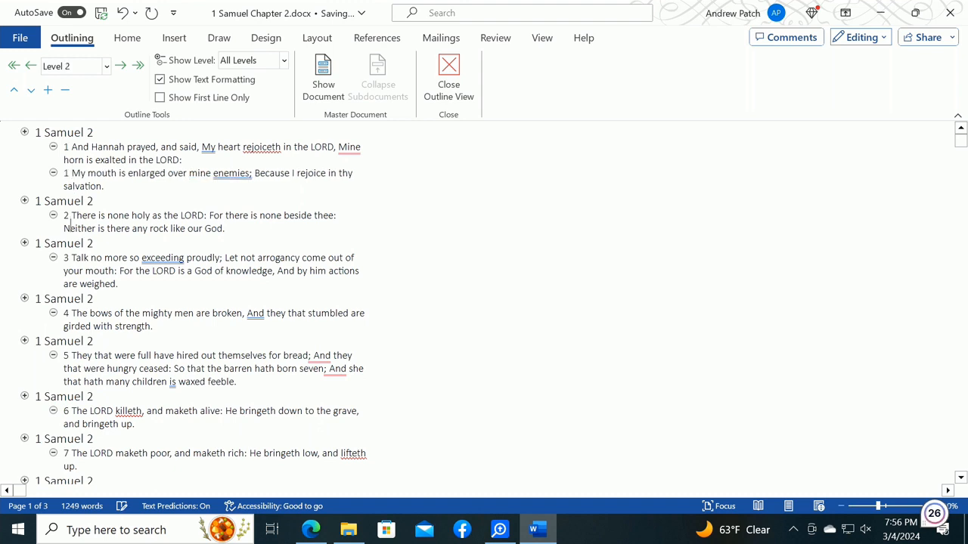
pyautogui.press('Right')
pyautogui.press('Right')
pyautogui.press('Right')
pyautogui.press('Return')
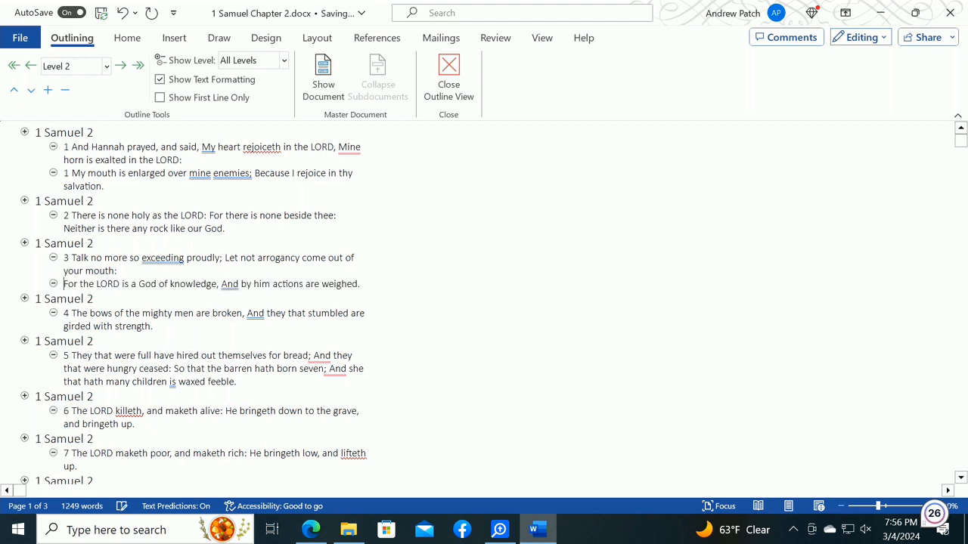
pyautogui.write('3')
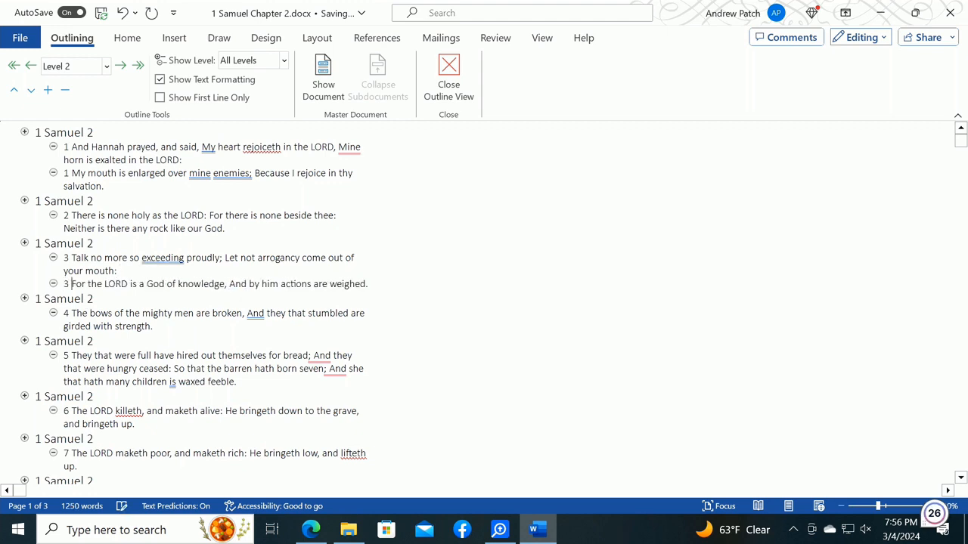
# - Paste the "1 Samuel 2" heading above the second half of verse 1, "My mouth is enlarged"
pyautogui.press('Up')
pyautogui.press('Up')
pyautogui.press('Up')
pyautogui.press('Up')
pyautogui.press('Up')
pyautogui.press('Home')
pyautogui.write('1 Samuel 2')
# - Paste the "1 Samuel 2" heading above the second half of verse 3, "For the LORD is a God of knowledge"
pyautogui.press('Down')
pyautogui.press('Down')
pyautogui.press('Down')
pyautogui.press('Down')
pyautogui.press('Down')
pyautogui.press('Down')
pyautogui.press('Down')
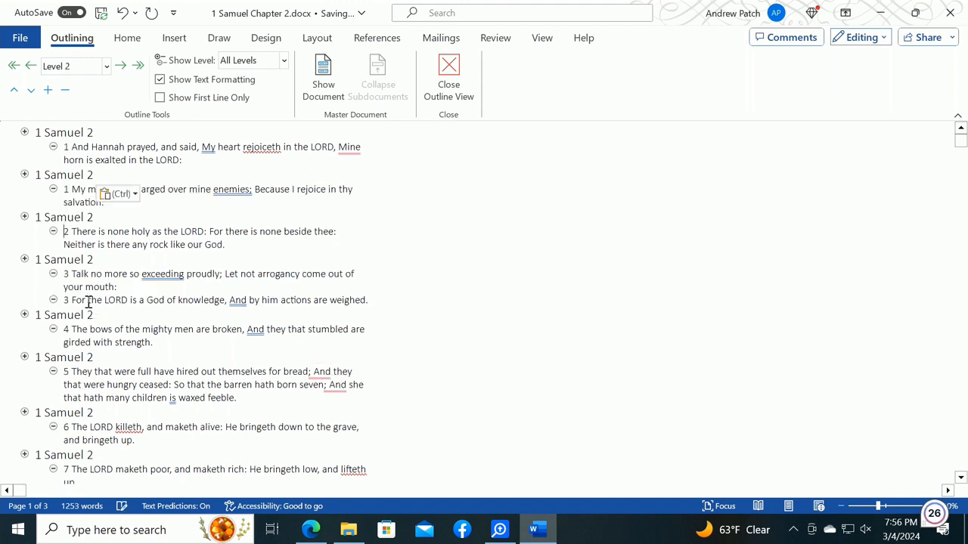
pyautogui.write('1 Samuel 2')
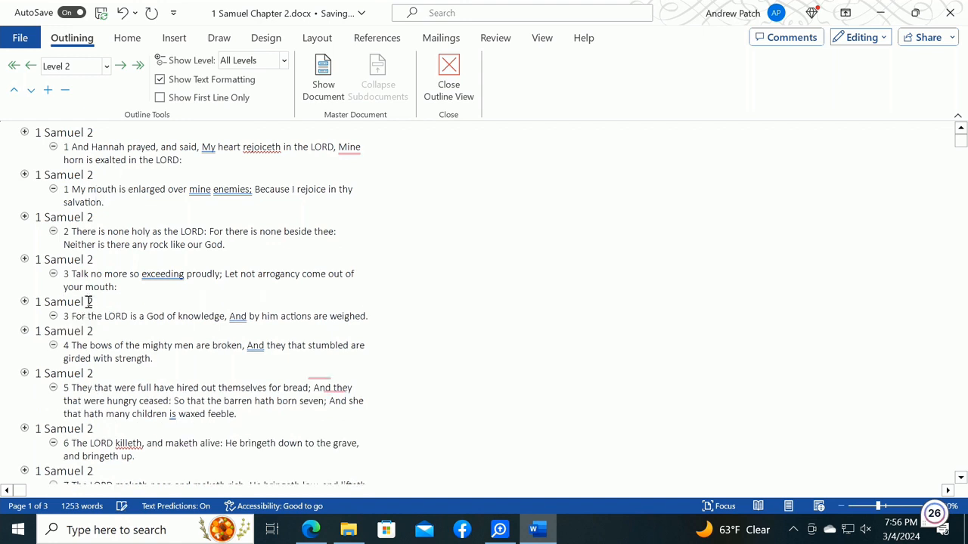
# - Split verse 5 before "So that the barren", number the second part 5 and put the "1 Samuel 2" heading above it
pyautogui.press('Down')
pyautogui.press('Down')
pyautogui.press('Down')
pyautogui.press('Down')
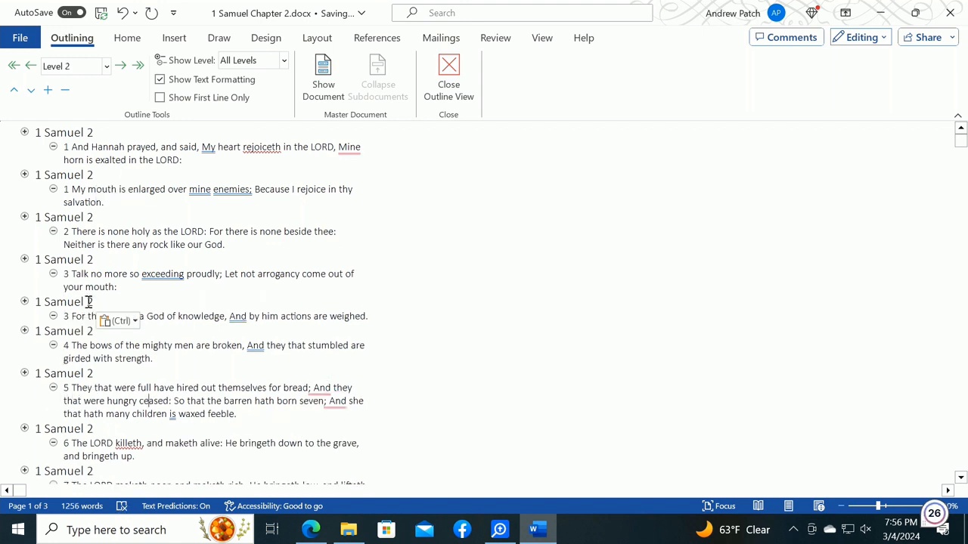
pyautogui.press('Return')
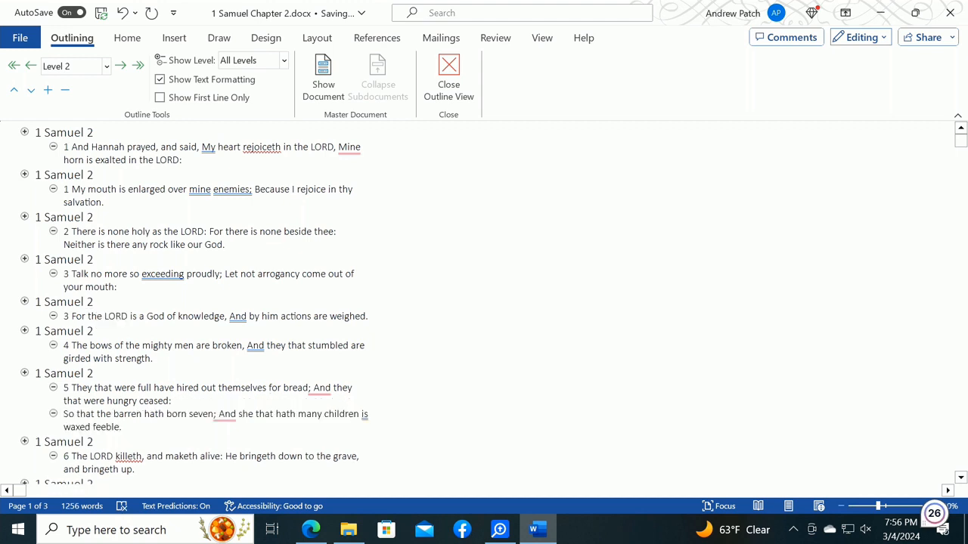
pyautogui.write('5')
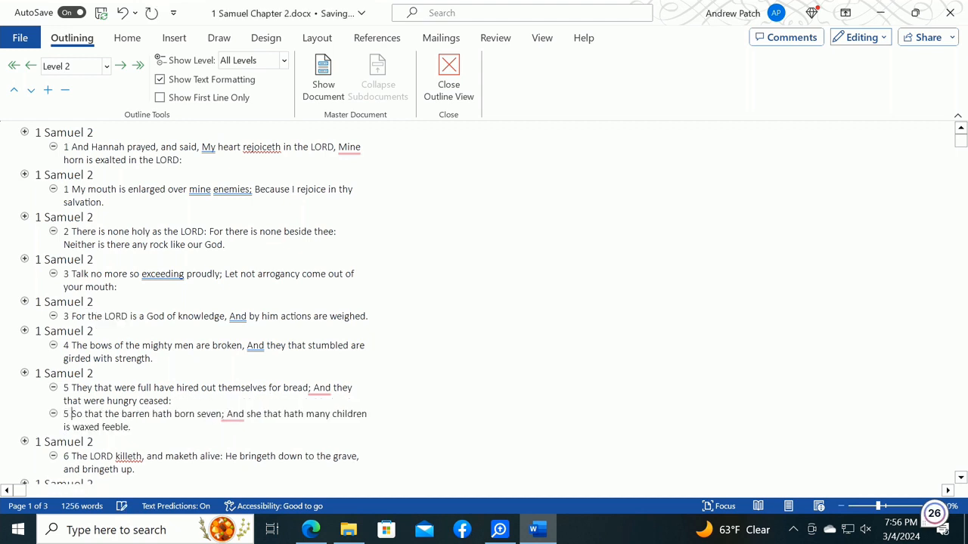
pyautogui.write('1 Samuel 2')
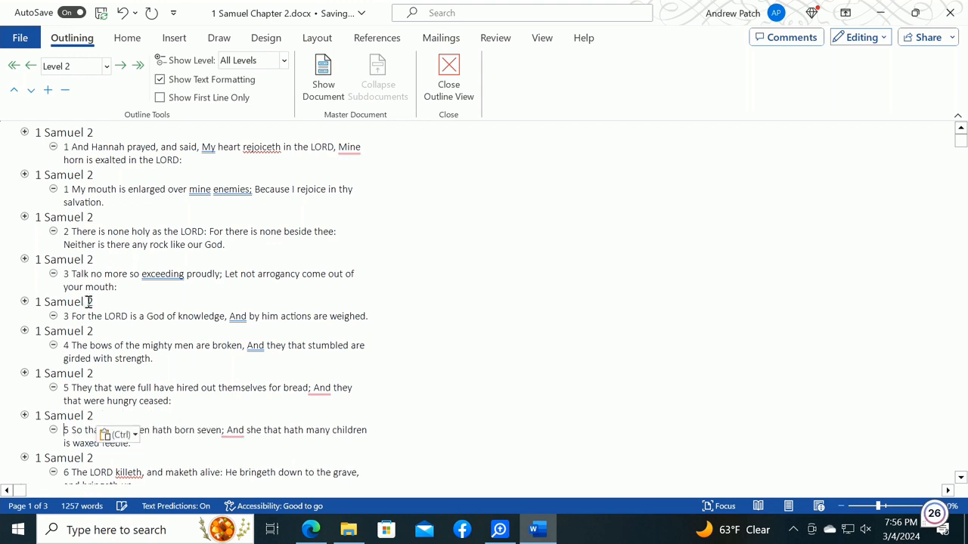
# - Split verse 8 before "And to make them inherit", number the second part 8 and put the "1 Samuel 2" heading above it
pyautogui.press('Down')
pyautogui.press('Down')
pyautogui.press('Down')
pyautogui.press('Down')
pyautogui.press('Down')
pyautogui.press('Down')
pyautogui.press('Down')
pyautogui.press('Down')
pyautogui.press('Down')
pyautogui.press('Down')
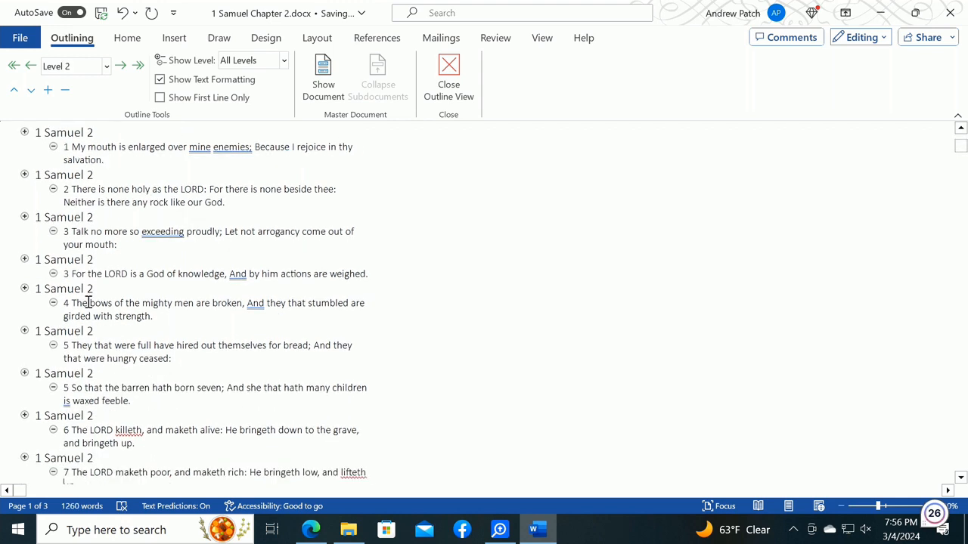
pyautogui.press('Down')
pyautogui.press('Down')
pyautogui.press('Down')
pyautogui.press('Down')
pyautogui.press('Down')
pyautogui.press('Down')
pyautogui.press('Down')
pyautogui.press('Down')
pyautogui.press('Down')
pyautogui.press('Down')
pyautogui.press('Down')
pyautogui.press('Down')
pyautogui.press('Down')
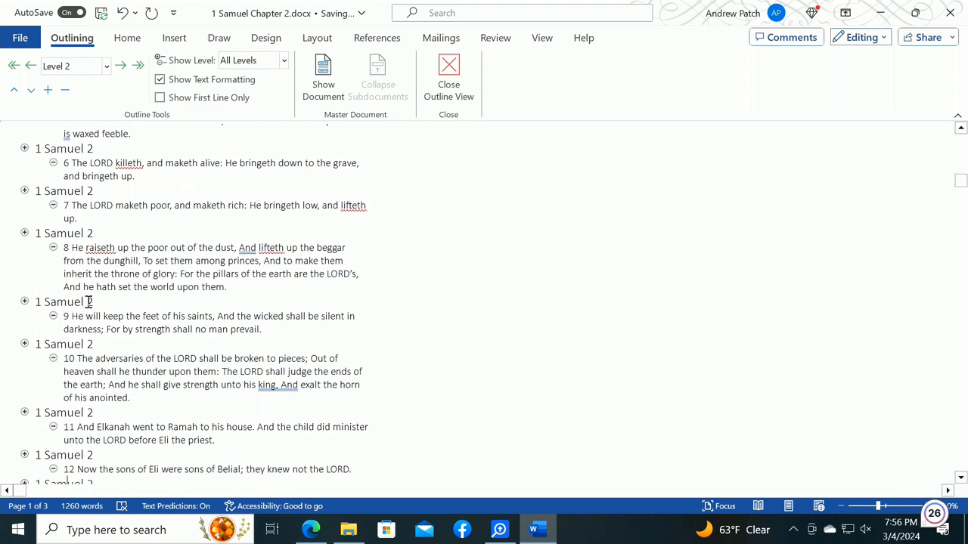
pyautogui.press('Up')
pyautogui.press('Up')
pyautogui.press('Up')
pyautogui.press('Up')
pyautogui.press('Up')
pyautogui.press('Up')
pyautogui.press('Up')
pyautogui.press('Up')
pyautogui.press('Up')
pyautogui.press('Up')
pyautogui.press('Up')
pyautogui.press('Up')
pyautogui.press('Up')
pyautogui.press('Up')
pyautogui.press('Up')
pyautogui.press('Right')
pyautogui.press('Right')
pyautogui.press('Right')
pyautogui.press('Right')
pyautogui.press('Right')
pyautogui.press('Right')
pyautogui.press('Right')
pyautogui.press('Right')
pyautogui.press('Right')
pyautogui.press('Right')
pyautogui.press('Right')
pyautogui.press('Right')
pyautogui.press('Right')
pyautogui.press('Right')
pyautogui.press('Right')
pyautogui.press('Right')
pyautogui.press('Right')
pyautogui.press('Right')
pyautogui.press('Right')
pyautogui.press('Right')
pyautogui.press('Right')
pyautogui.press('Return')
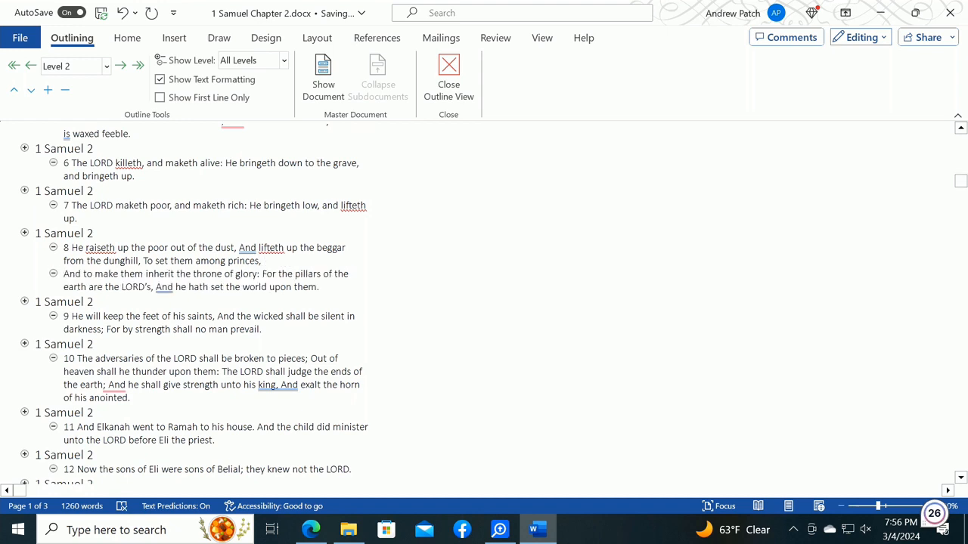
pyautogui.write('8')
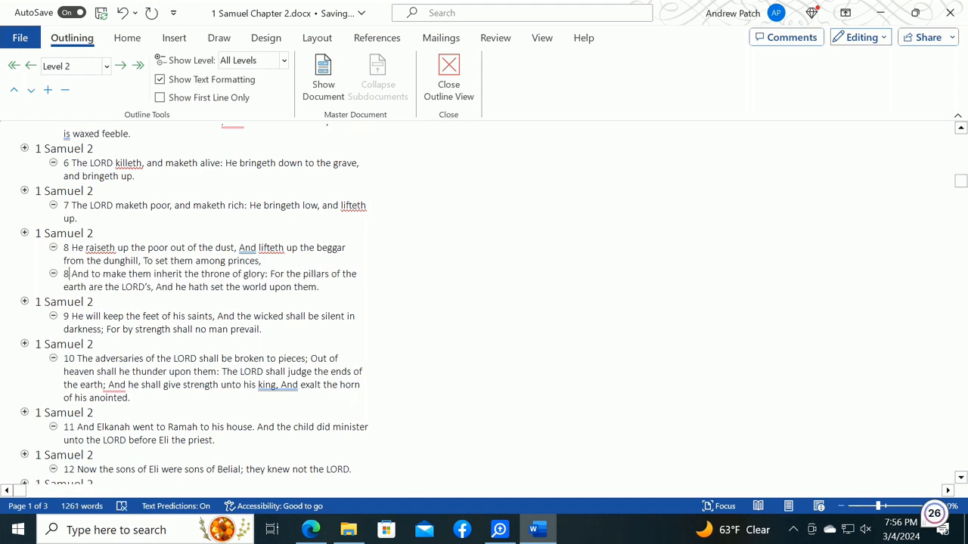
pyautogui.press('Home')
pyautogui.write('1 Samuel 2')
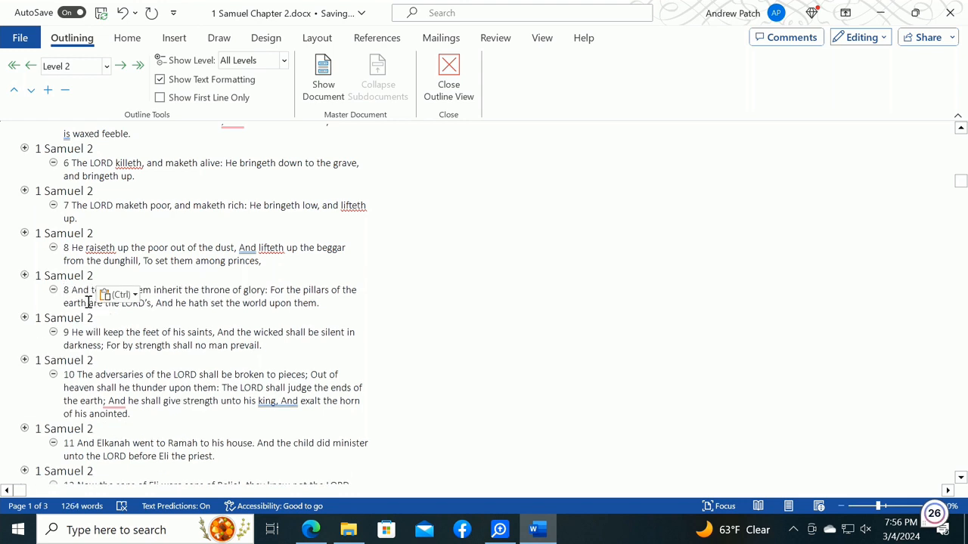
# - Split verse 10 before "The LORD shall judge", number the second part 10 and put the "1 Samuel 2" heading above it
pyautogui.press('Down')
pyautogui.press('Down')
pyautogui.press('Down')
pyautogui.press('Down')
pyautogui.press('Down')
pyautogui.press('Right')
pyautogui.press('Right')
pyautogui.press('Right')
pyautogui.press('Right')
pyautogui.press('Right')
pyautogui.press('Right')
pyautogui.press('Right')
pyautogui.press('Right')
pyautogui.press('Right')
pyautogui.press('Right')
pyautogui.press('Right')
pyautogui.press('Right')
pyautogui.press('Right')
pyautogui.press('Right')
pyautogui.press('Right')
pyautogui.press('Right')
pyautogui.press('Right')
pyautogui.press('Right')
pyautogui.press('Right')
pyautogui.press('Right')
pyautogui.press('Right')
pyautogui.press('Right')
pyautogui.press('Right')
pyautogui.press('Right')
pyautogui.press('Right')
pyautogui.press('Right')
pyautogui.press('Right')
pyautogui.press('Return')
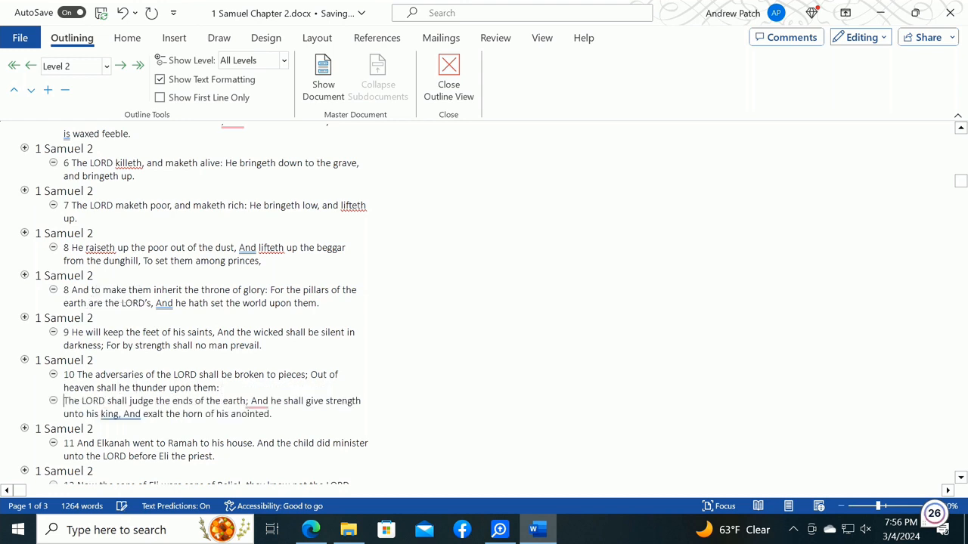
pyautogui.write('10')
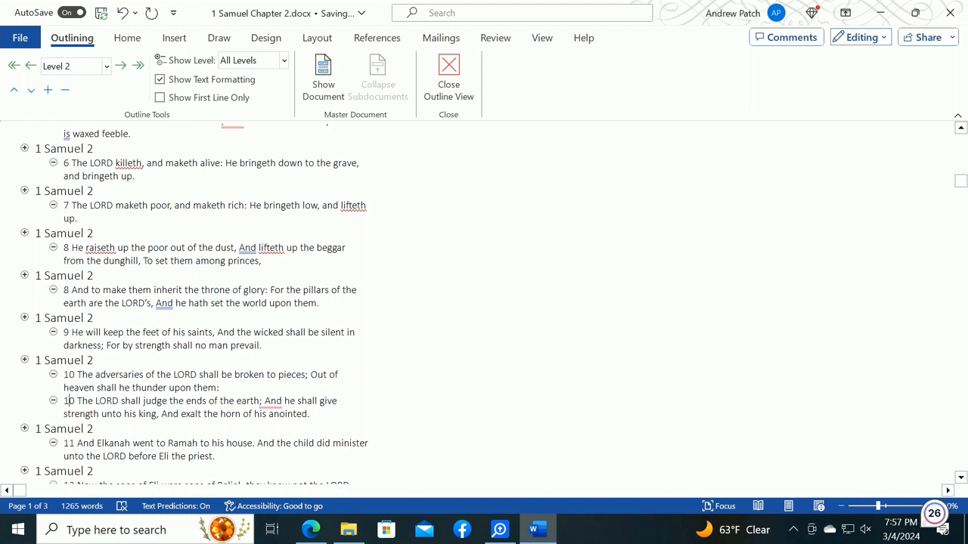
pyautogui.write('1 Samuel 2')
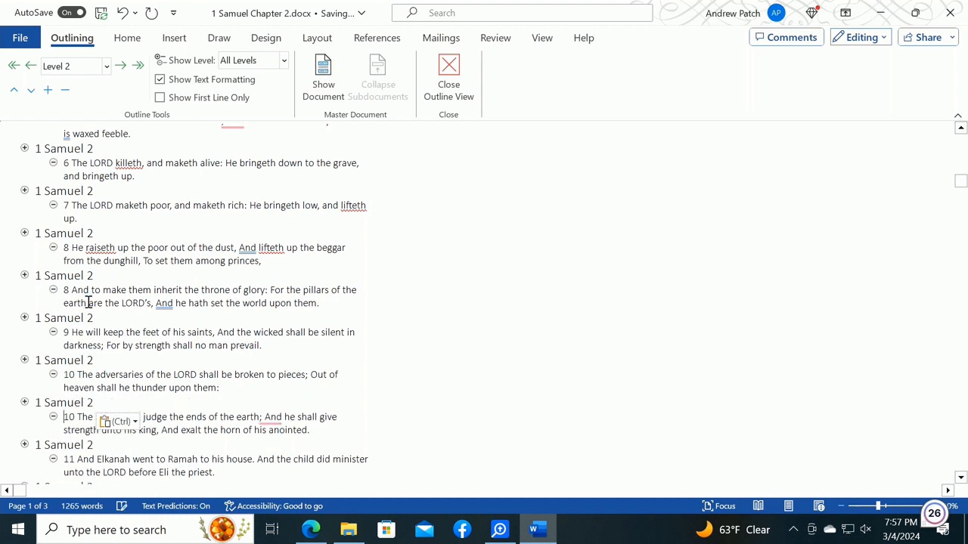
# - Split verse 13 before "while the flesh was in seething", number the second part 13 and put the "1 Samuel 2" heading above it
pyautogui.press('Up')
pyautogui.press('Up')
pyautogui.press('Up')
pyautogui.press('Down')
pyautogui.press('Down')
pyautogui.press('Down')
pyautogui.press('Down')
pyautogui.press('Down')
pyautogui.press('Down')
pyautogui.press('Down')
pyautogui.press('Down')
pyautogui.press('Down')
pyautogui.press('Down')
pyautogui.press('Down')
pyautogui.press('Down')
pyautogui.press('Down')
pyautogui.press('Down')
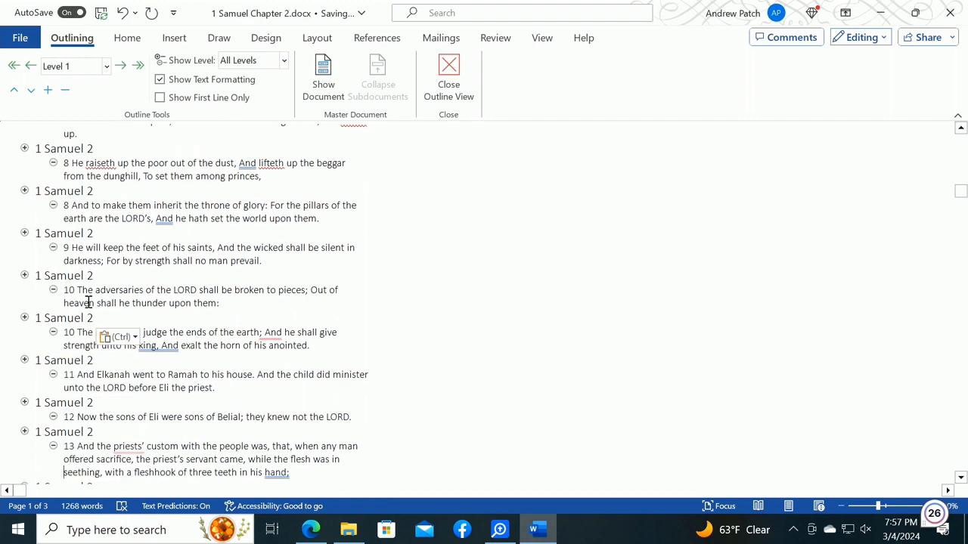
pyautogui.press('Down')
pyautogui.press('Down')
pyautogui.press('Down')
pyautogui.press('Down')
pyautogui.press('Down')
pyautogui.press('Down')
pyautogui.press('Down')
pyautogui.press('Down')
pyautogui.press('Down')
pyautogui.press('Down')
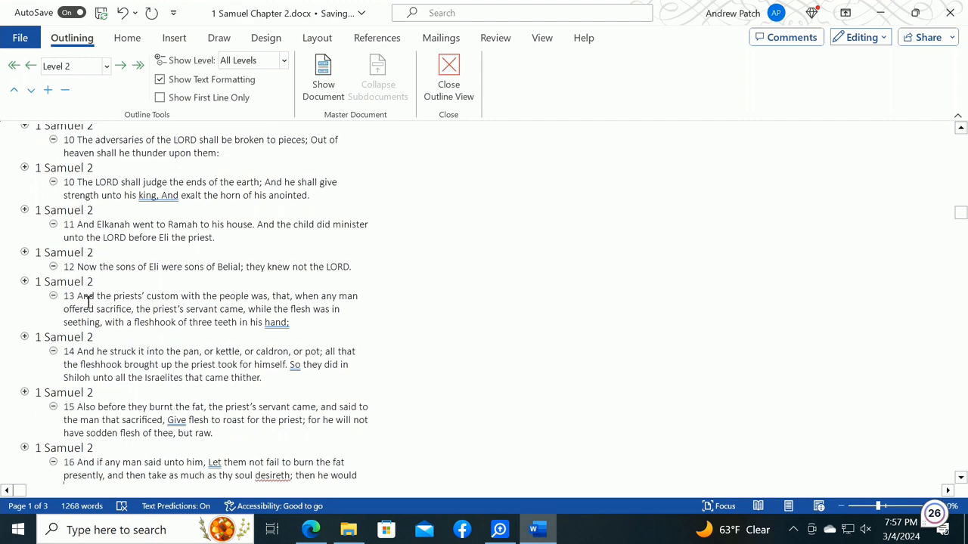
pyautogui.press('Up')
pyautogui.press('Up')
pyautogui.press('Up')
pyautogui.press('Down')
pyautogui.press('Down')
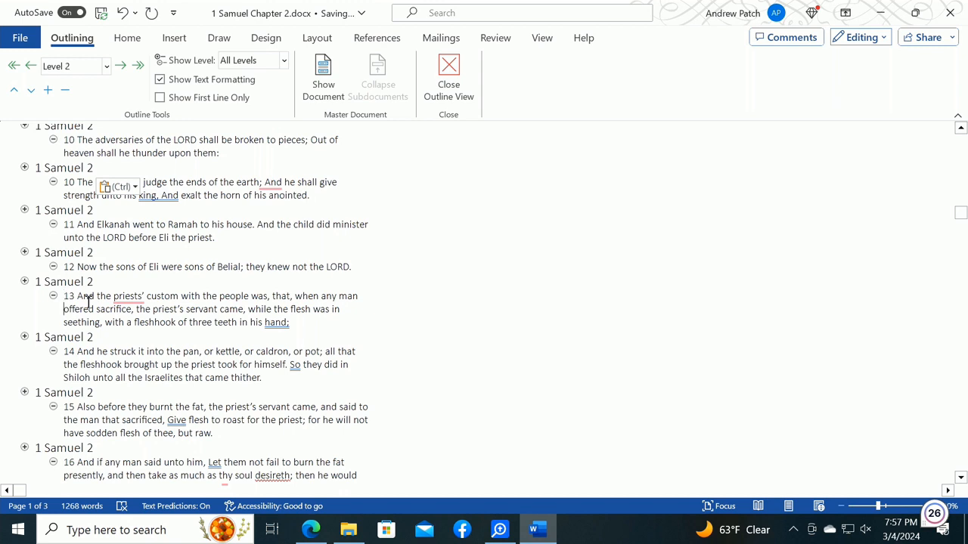
pyautogui.press('Right')
pyautogui.press('Right')
pyautogui.press('Right')
pyautogui.press('Right')
pyautogui.press('Right')
pyautogui.press('Right')
pyautogui.press('Right')
pyautogui.press('Left')
pyautogui.press('Return')
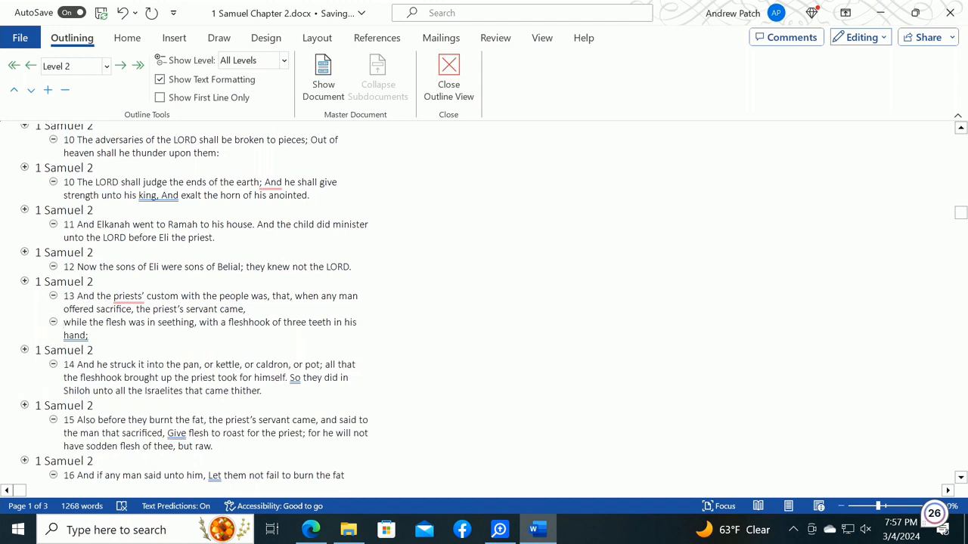
pyautogui.write('13')
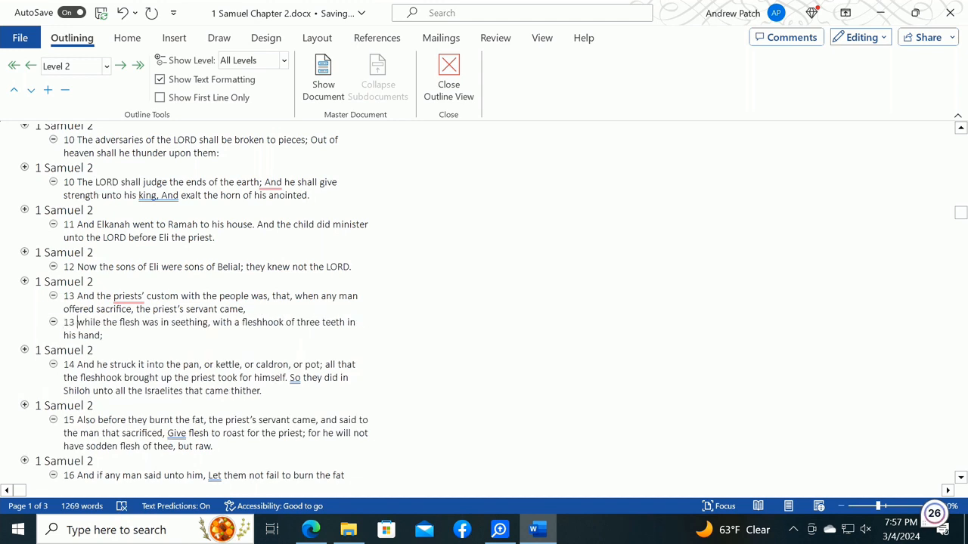
pyautogui.press('Left')
pyautogui.press('Left')
pyautogui.press('Left')
pyautogui.write('1 Samuel 2')
# - Split verse 14 before "So they did in Shiloh", number the second part 14 and put the "1 Samuel 2" heading above it
pyautogui.press('Down')
pyautogui.press('Down')
pyautogui.press('Down')
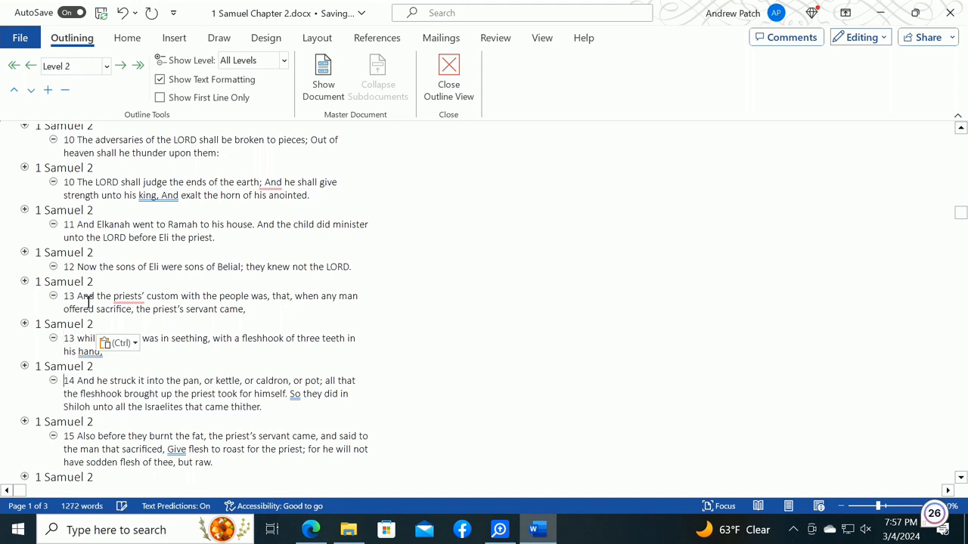
pyautogui.press('Right')
pyautogui.press('Right')
pyautogui.press('Right')
pyautogui.press('Right')
pyautogui.press('Right')
pyautogui.press('Right')
pyautogui.press('Right')
pyautogui.press('Right')
pyautogui.press('Right')
pyautogui.press('Right')
pyautogui.press('Right')
pyautogui.press('Right')
pyautogui.press('Right')
pyautogui.press('Right')
pyautogui.press('Right')
pyautogui.press('Right')
pyautogui.press('Right')
pyautogui.press('Right')
pyautogui.press('Right')
pyautogui.press('Right')
pyautogui.press('Right')
pyautogui.press('Right')
pyautogui.press('Right')
pyautogui.press('Right')
pyautogui.press('Right')
pyautogui.press('Return')
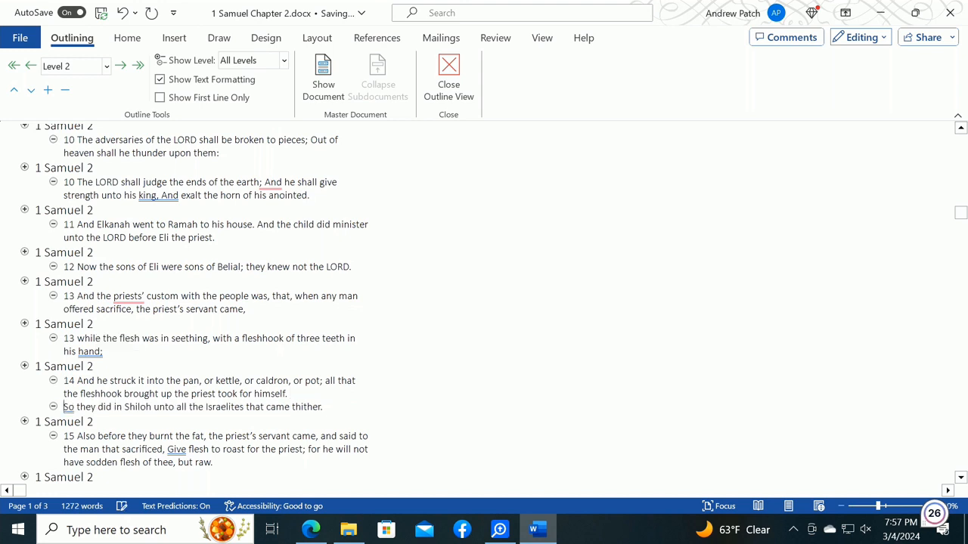
pyautogui.write('14')
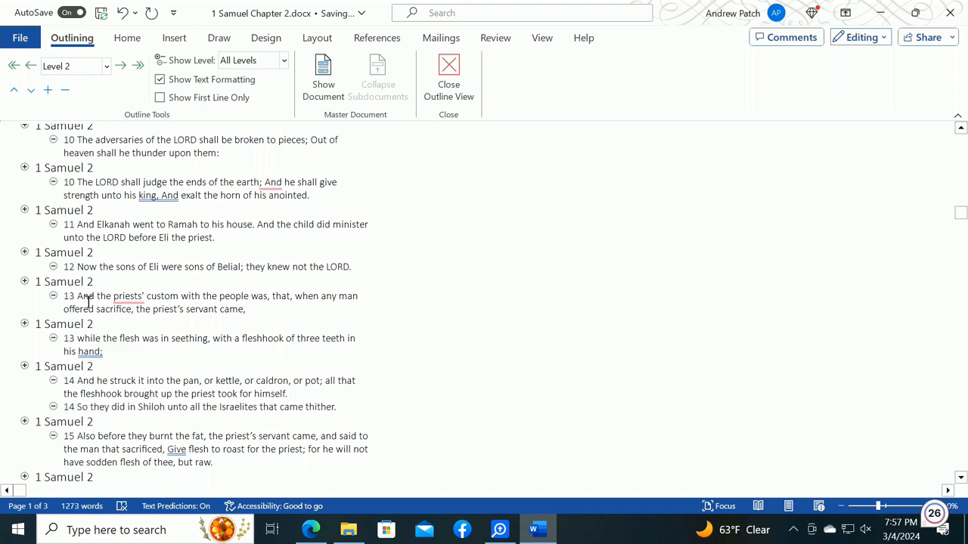
pyautogui.write('1 Samuel 2')
# - Split verse 15 before "for he will not have", number the second part 15 and put the "1 Samuel 2" heading above it
pyautogui.press('Down')
pyautogui.press('Down')
pyautogui.press('Down')
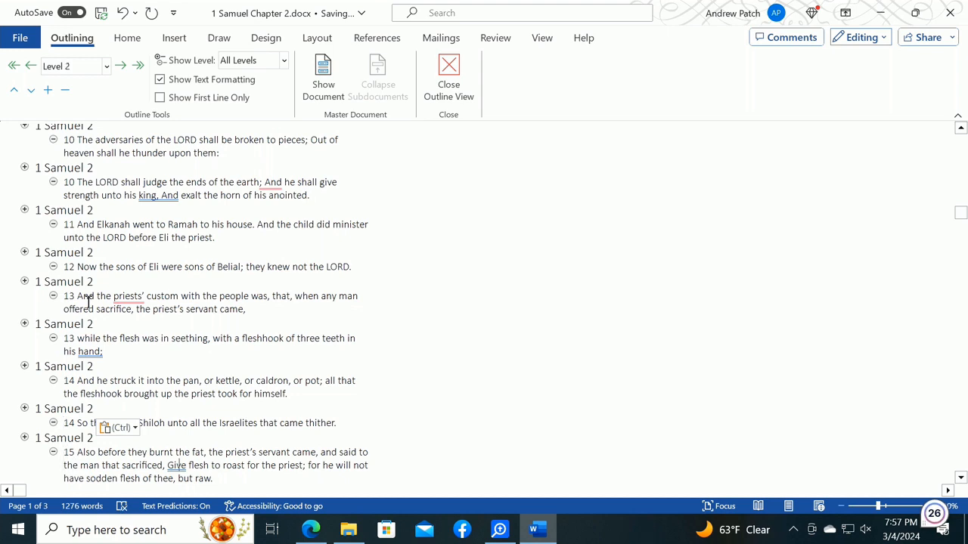
pyautogui.press('Right')
pyautogui.press('Right')
pyautogui.press('Right')
pyautogui.press('Right')
pyautogui.press('Right')
pyautogui.press('Right')
pyautogui.press('Right')
pyautogui.press('Right')
pyautogui.press('Right')
pyautogui.press('Right')
pyautogui.press('Right')
pyautogui.press('Right')
pyautogui.press('Right')
pyautogui.press('Right')
pyautogui.press('Left')
pyautogui.press('Return')
pyautogui.write('15')
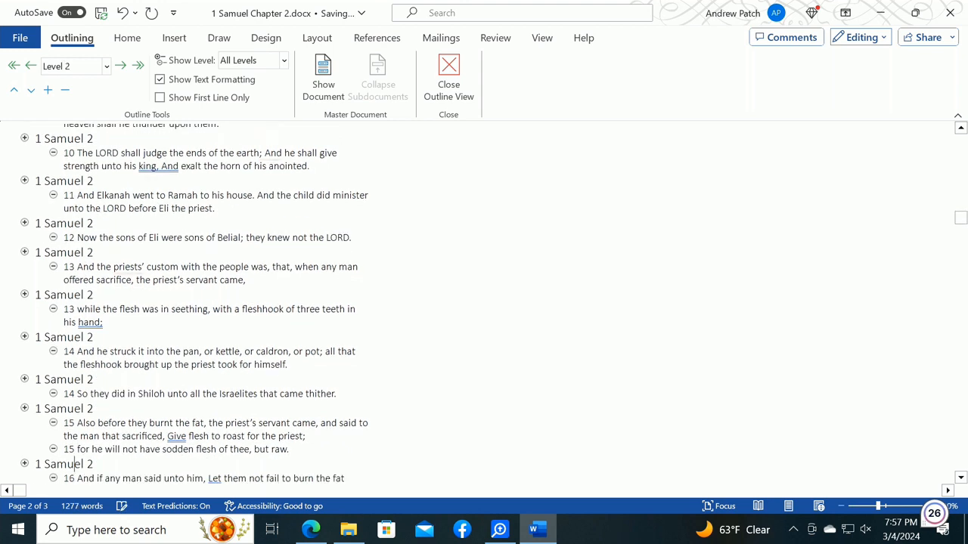
pyautogui.press('Up')
pyautogui.press('Down')
pyautogui.write('1 Samuel 2')
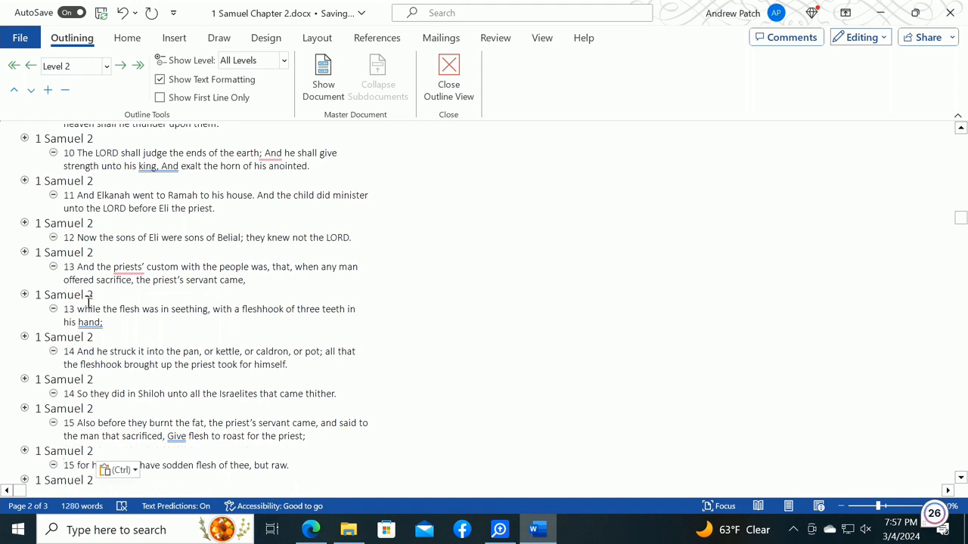
# - Split verse 16 before "then he would answer him", number the second part 16 and put the "1 Samuel 2" heading above it
pyautogui.press('Down')
pyautogui.press('Down')
pyautogui.press('Down')
pyautogui.press('Down')
pyautogui.press('Down')
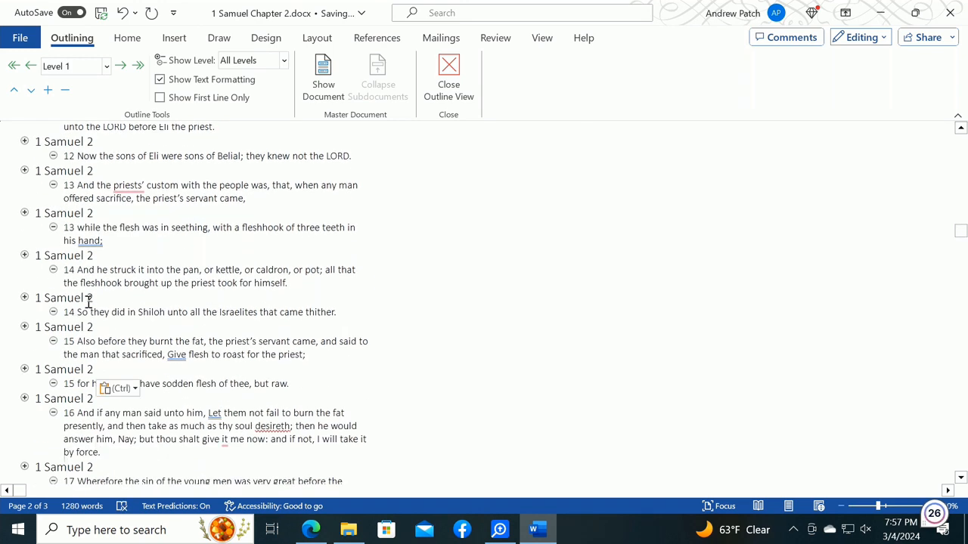
pyautogui.press('Up')
pyautogui.press('Up')
pyautogui.press('Up')
pyautogui.press('Right')
pyautogui.press('Right')
pyautogui.press('Right')
pyautogui.press('Right')
pyautogui.press('Right')
pyautogui.press('Right')
pyautogui.press('Right')
pyautogui.press('Right')
pyautogui.press('Right')
pyautogui.press('Right')
pyautogui.press('Right')
pyautogui.press('Right')
pyautogui.press('Right')
pyautogui.press('Right')
pyautogui.press('Right')
pyautogui.press('Right')
pyautogui.press('Right')
pyautogui.press('Right')
pyautogui.press('Return')
pyautogui.write('16')
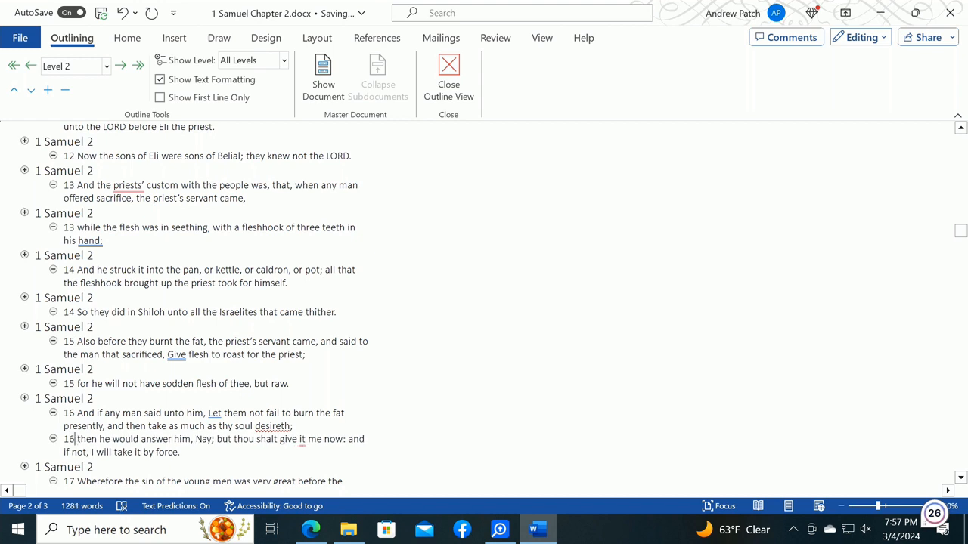
pyautogui.press('Left')
pyautogui.press('Left')
pyautogui.press('Left')
pyautogui.write('1 Samuel 2')
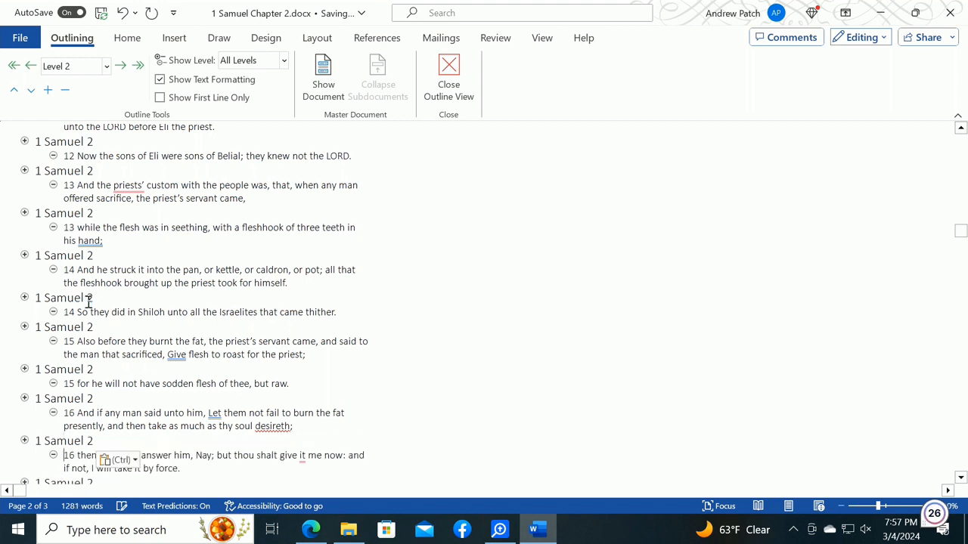
# - Split verse 19 before "when she came up", number the second part 19 and put the "1 Samuel 2" heading above it
pyautogui.press('Down')
pyautogui.press('Down')
pyautogui.press('Down')
pyautogui.press('Down')
pyautogui.press('Down')
pyautogui.press('Down')
pyautogui.press('Down')
pyautogui.press('Down')
pyautogui.press('Down')
pyautogui.press('Down')
pyautogui.press('Down')
pyautogui.press('Down')
pyautogui.press('Down')
pyautogui.press('Down')
pyautogui.press('Down')
pyautogui.press('Down')
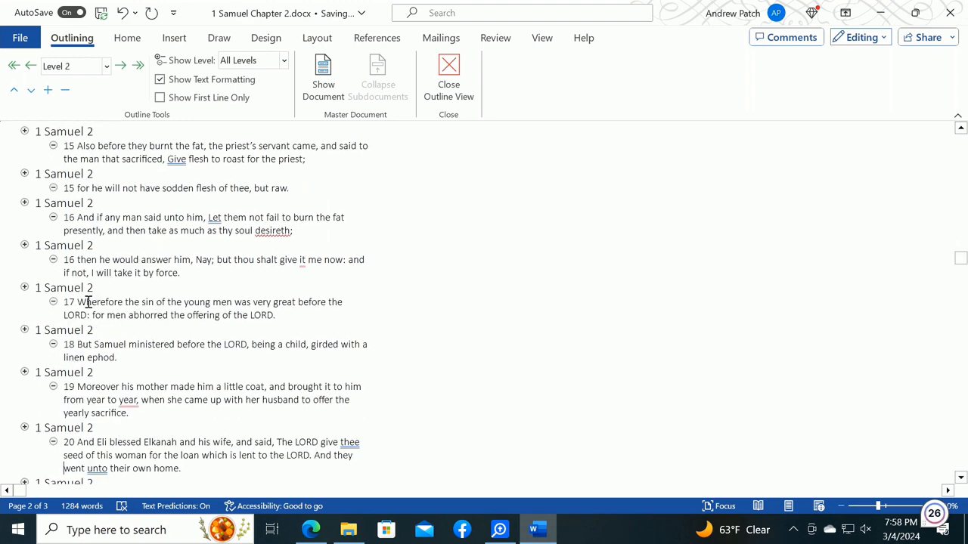
pyautogui.press('Up')
pyautogui.press('Up')
pyautogui.press('Up')
pyautogui.press('Up')
pyautogui.press('Right')
pyautogui.press('Right')
pyautogui.press('Right')
pyautogui.press('Right')
pyautogui.press('Right')
pyautogui.press('Right')
pyautogui.press('Right')
pyautogui.press('Right')
pyautogui.press('Right')
pyautogui.press('Right')
pyautogui.press('Right')
pyautogui.press('Right')
pyautogui.press('Right')
pyautogui.press('Right')
pyautogui.press('Right')
pyautogui.press('Right')
pyautogui.press('Right')
pyautogui.press('Right')
pyautogui.press('Right')
pyautogui.press('Right')
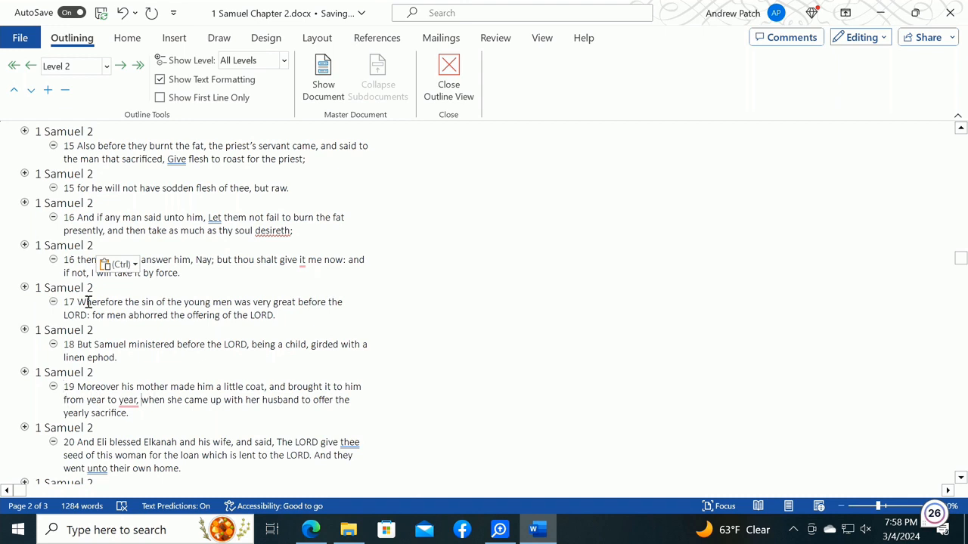
pyautogui.press('Return')
pyautogui.write('19')
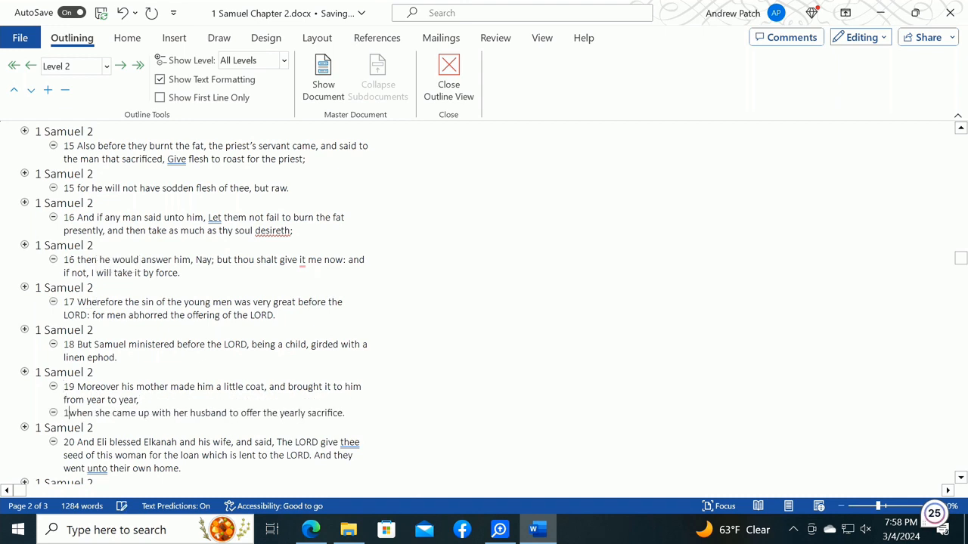
pyautogui.press('Left')
pyautogui.press('Left')
pyautogui.press('Left')
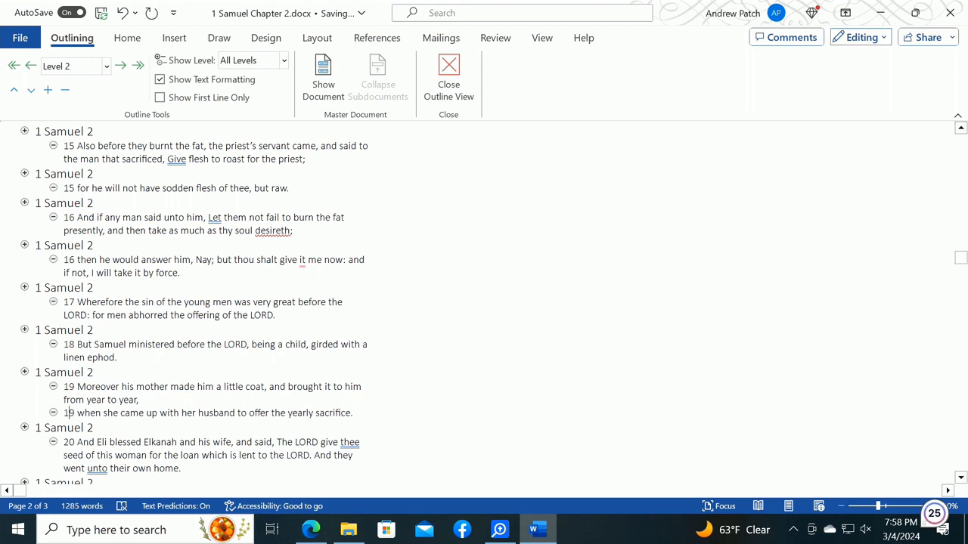
pyautogui.write('1 Samuel 2')
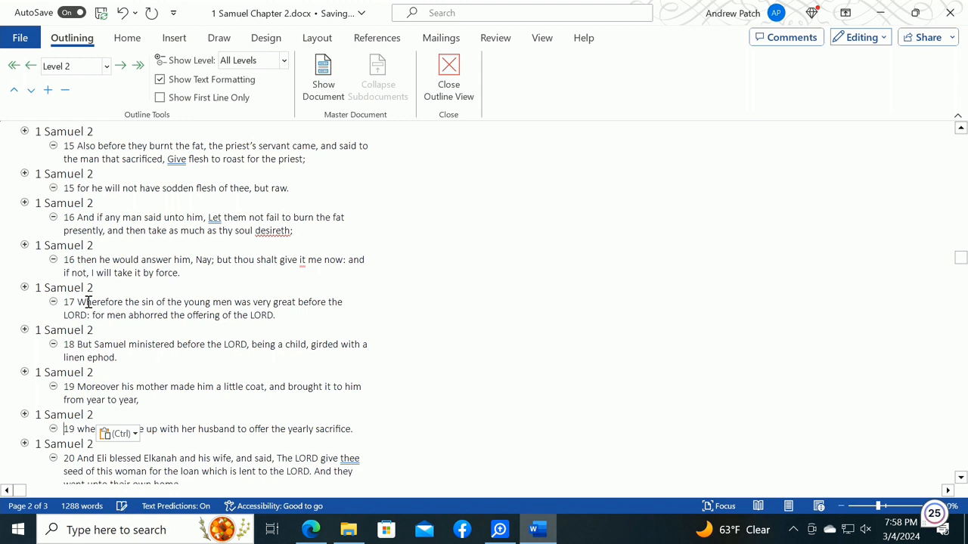
# - Split verse 20 before "And they went unto their own home", number the second part 20 and put the "1 Samuel 2" heading above it
pyautogui.press('Down')
pyautogui.press('Down')
pyautogui.press('Down')
pyautogui.press('Down')
pyautogui.press('Down')
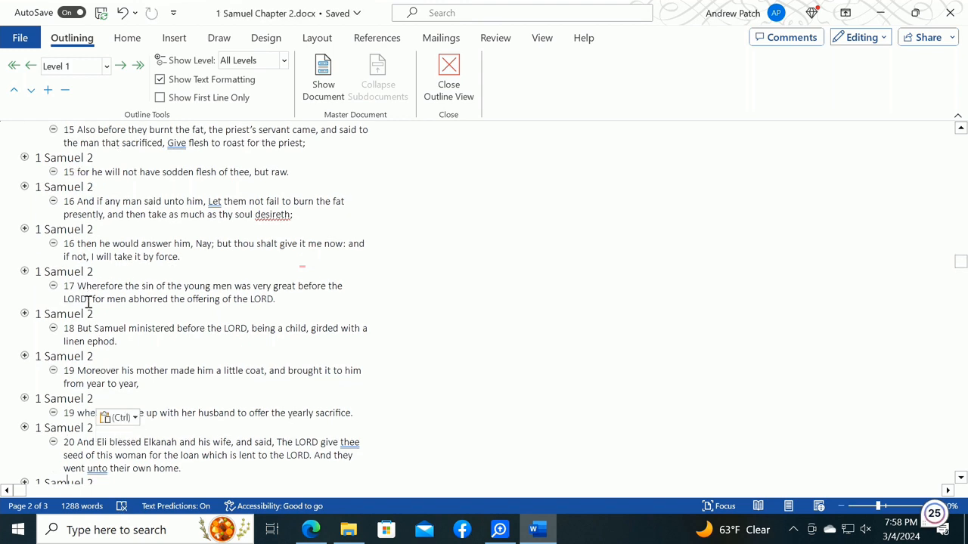
pyautogui.press('Up')
pyautogui.press('Right')
pyautogui.press('Right')
pyautogui.press('Right')
pyautogui.press('Right')
pyautogui.press('Right')
pyautogui.press('Right')
pyautogui.press('Right')
pyautogui.press('Right')
pyautogui.press('Right')
pyautogui.press('Right')
pyautogui.press('Right')
pyautogui.press('Right')
pyautogui.press('Right')
pyautogui.press('Right')
pyautogui.press('Right')
pyautogui.press('Right')
pyautogui.press('Right')
pyautogui.press('Right')
pyautogui.press('Right')
pyautogui.press('Right')
pyautogui.press('Right')
pyautogui.press('Right')
pyautogui.press('Right')
pyautogui.press('Right')
pyautogui.press('Right')
pyautogui.press('Right')
pyautogui.press('Right')
pyautogui.press('Right')
pyautogui.press('Right')
pyautogui.press('Return')
pyautogui.write('20')
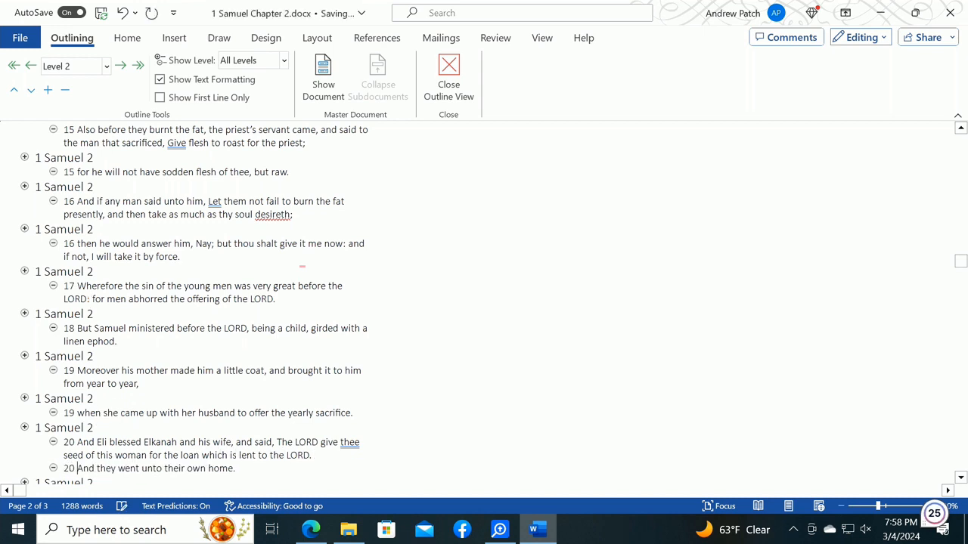
pyautogui.press('Left')
pyautogui.press('Left')
pyautogui.press('Left')
pyautogui.write('1 Samuel 2')
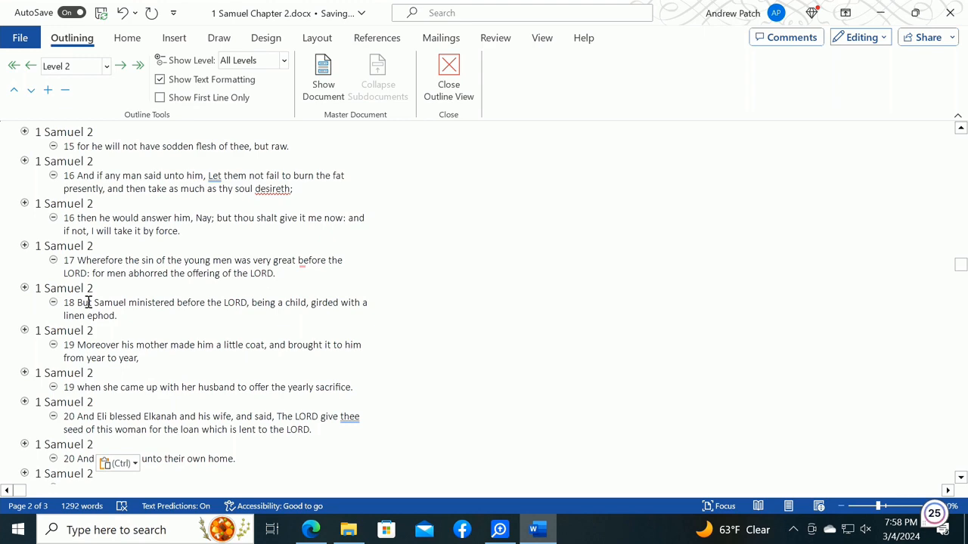
# - Read through verses 21 to 27 to find the verses long enough to need splitting
pyautogui.press('Down')
pyautogui.press('Down')
pyautogui.press('Down')
pyautogui.press('Down')
pyautogui.press('Down')
pyautogui.press('Down')
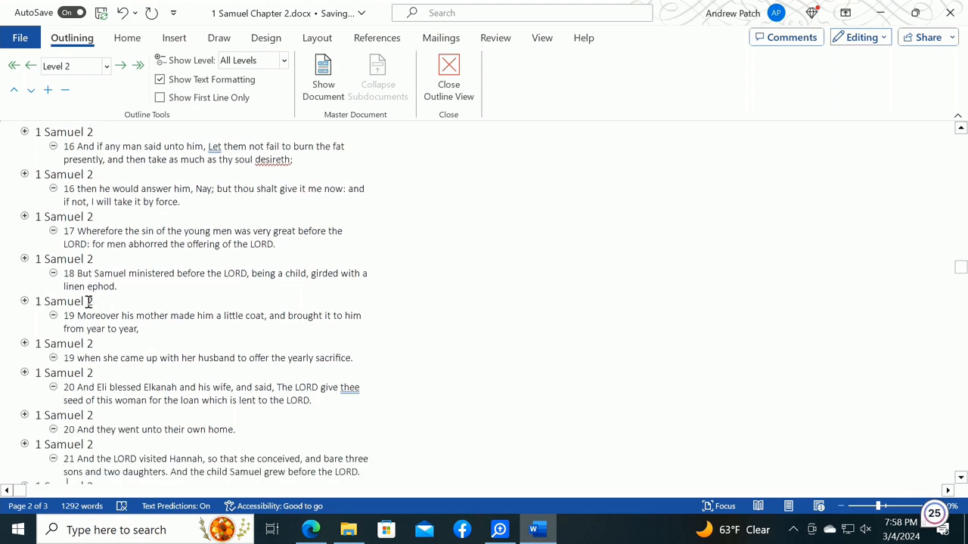
pyautogui.press('Down')
pyautogui.press('Down')
pyautogui.press('Down')
pyautogui.press('Down')
pyautogui.press('Down')
pyautogui.press('Down')
pyautogui.press('Down')
pyautogui.press('Down')
pyautogui.press('Down')
pyautogui.press('Down')
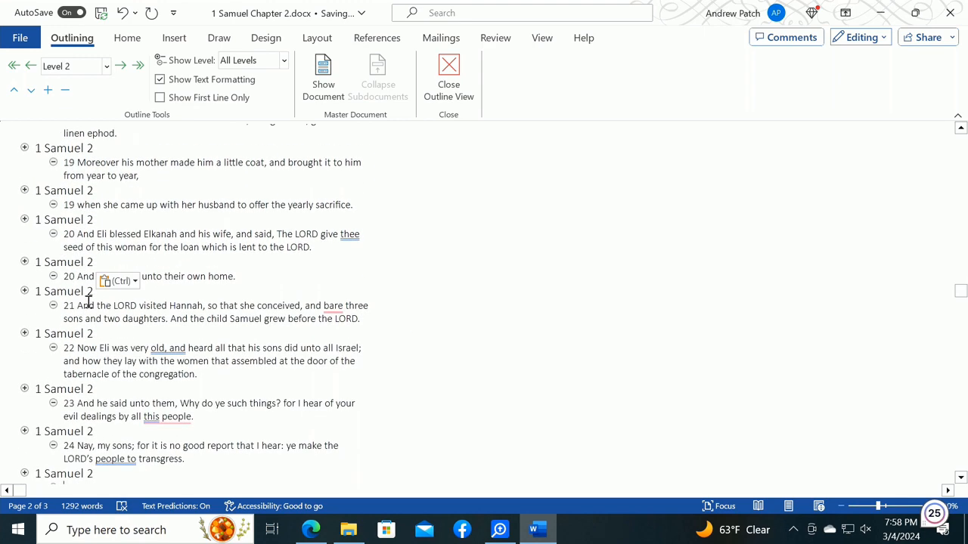
pyautogui.press('Down')
pyautogui.press('Down')
pyautogui.press('Down')
pyautogui.press('Down')
pyautogui.press('Down')
pyautogui.press('Down')
pyautogui.press('Down')
pyautogui.press('Down')
pyautogui.press('Down')
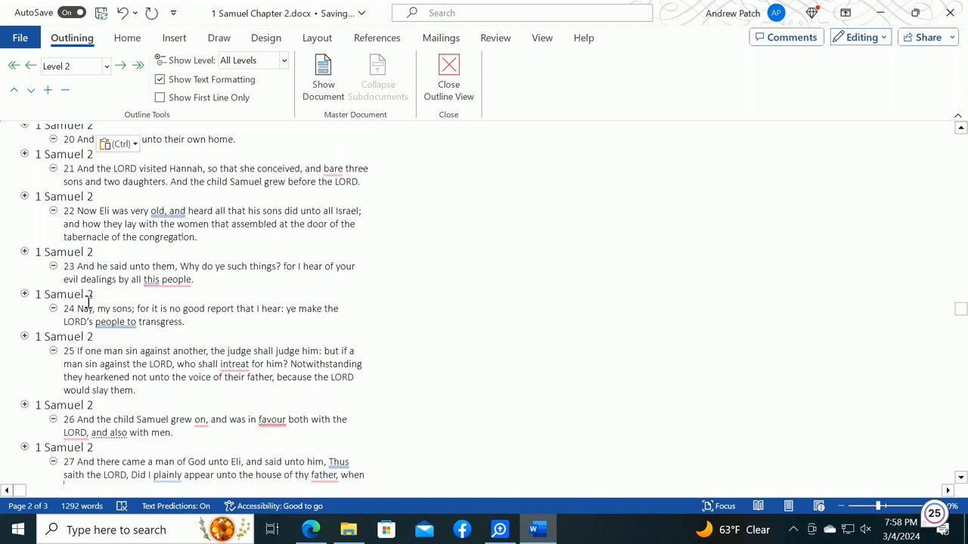
# - Split verse 22 before "and how they lay", number the second part 22 and put the "1 Samuel 2" heading above it
pyautogui.press('Up')
pyautogui.press('Up')
pyautogui.press('Up')
pyautogui.press('Up')
pyautogui.press('Up')
pyautogui.press('Up')
pyautogui.press('Up')
pyautogui.press('Up')
pyautogui.press('Up')
pyautogui.press('Up')
pyautogui.press('Up')
pyautogui.press('Up')
pyautogui.press('Up')
pyautogui.press('Up')
pyautogui.press('Up')
pyautogui.press('Up')
pyautogui.press('Up')
pyautogui.press('Up')
pyautogui.press('Right')
pyautogui.press('Right')
pyautogui.press('Right')
pyautogui.press('Right')
pyautogui.press('Right')
pyautogui.press('Right')
pyautogui.press('Right')
pyautogui.press('Left')
pyautogui.press('Left')
pyautogui.press('Left')
pyautogui.press('Left')
pyautogui.press('Left')
pyautogui.press('Left')
pyautogui.press('Left')
pyautogui.press('Left')
pyautogui.press('Left')
pyautogui.press('Left')
pyautogui.press('Left')
pyautogui.press('Left')
pyautogui.press('Left')
pyautogui.press('Left')
pyautogui.press('Left')
pyautogui.press('Left')
pyautogui.press('Left')
pyautogui.press('Left')
pyautogui.press('Left')
pyautogui.press('Return')
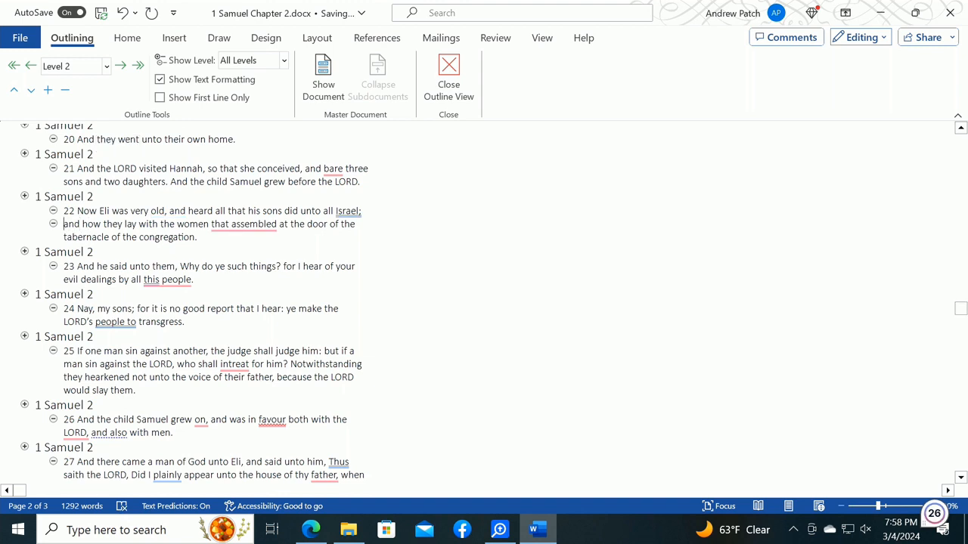
pyautogui.write('22')
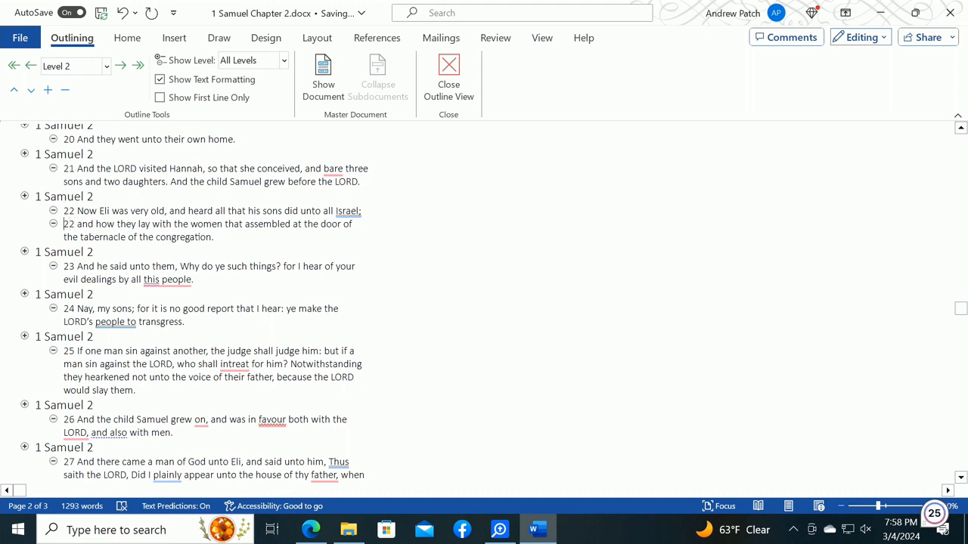
pyautogui.write('1 Samuel 2')
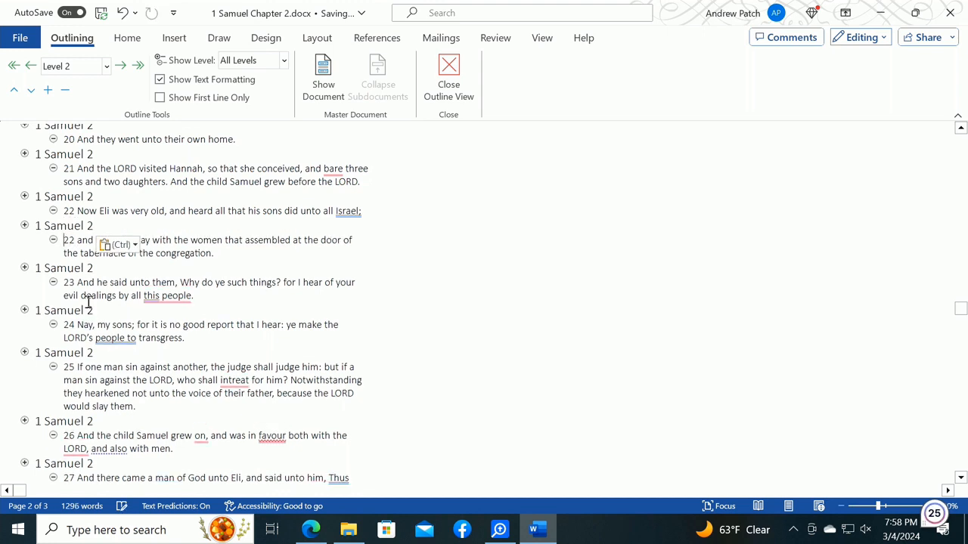
# - Split verse 25 before "Notwithstanding they hearkened not", number the second part 25 and put the "1 Samuel 2" heading above it
pyautogui.press('Down')
pyautogui.press('Down')
pyautogui.press('Down')
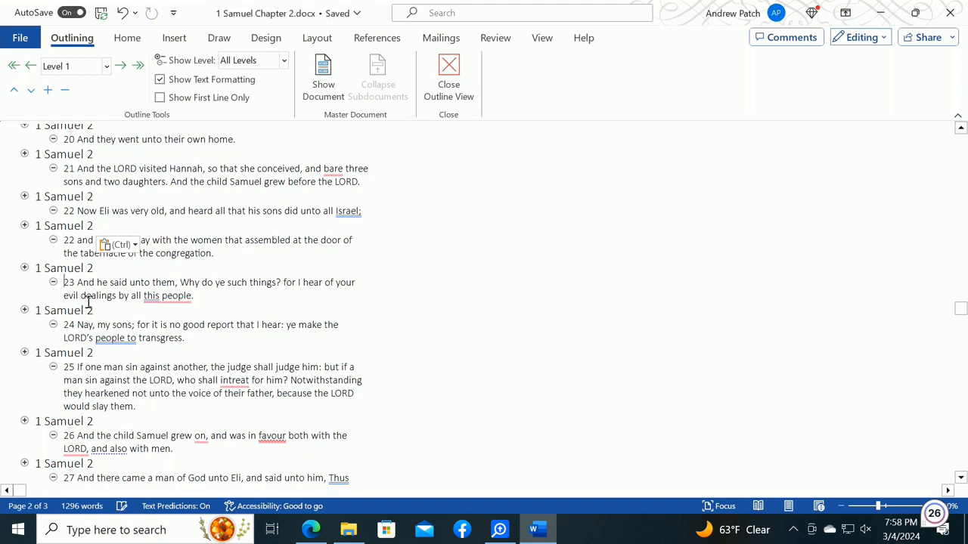
pyautogui.press('Down')
pyautogui.press('Down')
pyautogui.press('Down')
pyautogui.press('Down')
pyautogui.press('Down')
pyautogui.press('Down')
pyautogui.press('Right')
pyautogui.press('Right')
pyautogui.press('Right')
pyautogui.press('Right')
pyautogui.press('Right')
pyautogui.press('Right')
pyautogui.press('Right')
pyautogui.press('Right')
pyautogui.press('Right')
pyautogui.press('Right')
pyautogui.press('Right')
pyautogui.press('Right')
pyautogui.press('Right')
pyautogui.press('Right')
pyautogui.press('Right')
pyautogui.press('Right')
pyautogui.press('Right')
pyautogui.press('Return')
pyautogui.write('25')
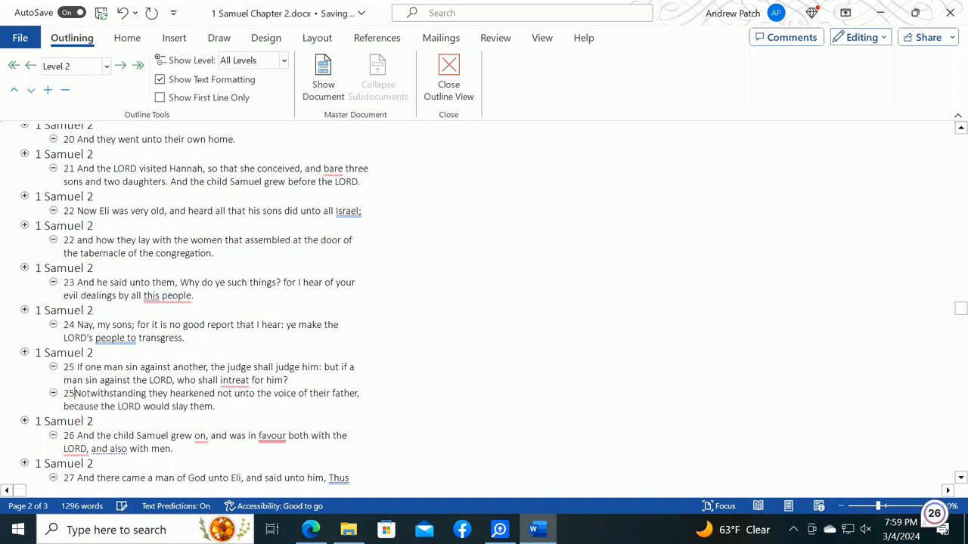
pyautogui.press('Left')
pyautogui.press('Left')
pyautogui.press('Left')
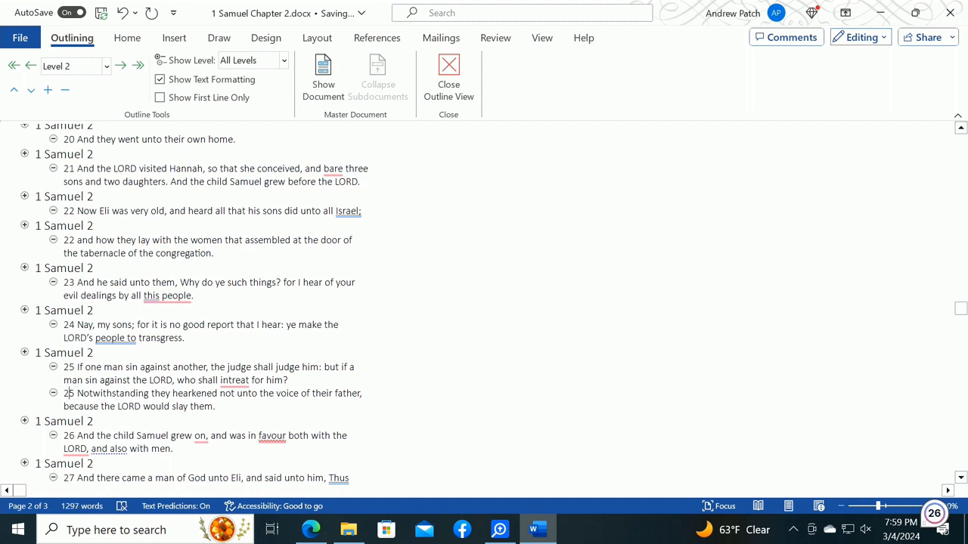
pyautogui.write('1 Samuel 2')
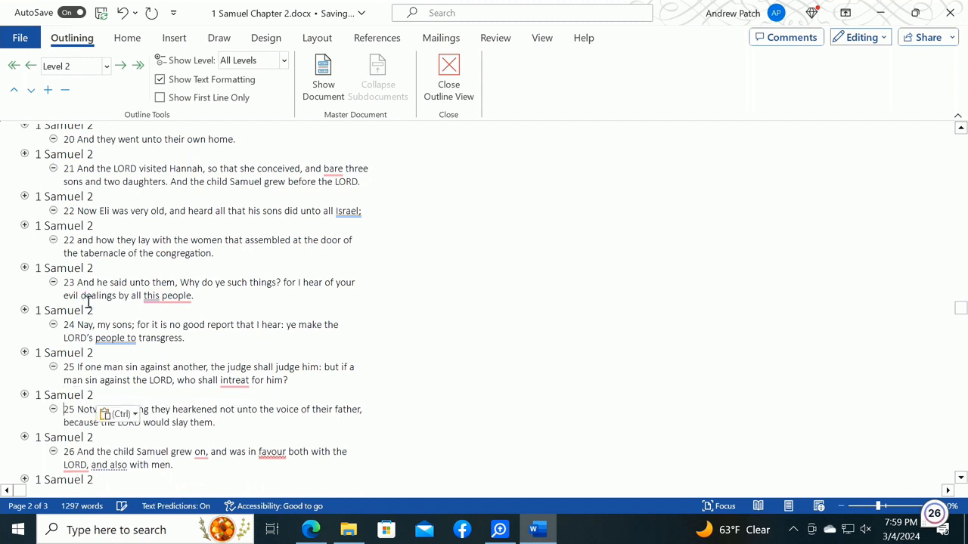
# - Split verse 27 before "when they were in Egypt", number the second part 27 and put the "1 Samuel 2" heading above it
pyautogui.press('Down')
pyautogui.press('Down')
pyautogui.press('Down')
pyautogui.press('Down')
pyautogui.press('Down')
pyautogui.press('Down')
pyautogui.press('Down')
pyautogui.press('Down')
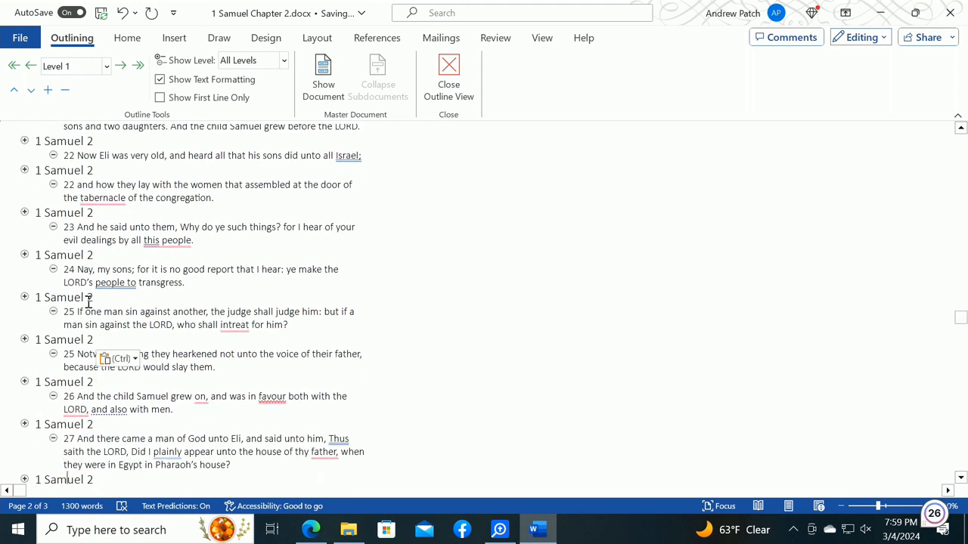
pyautogui.press('Up')
pyautogui.press('Up')
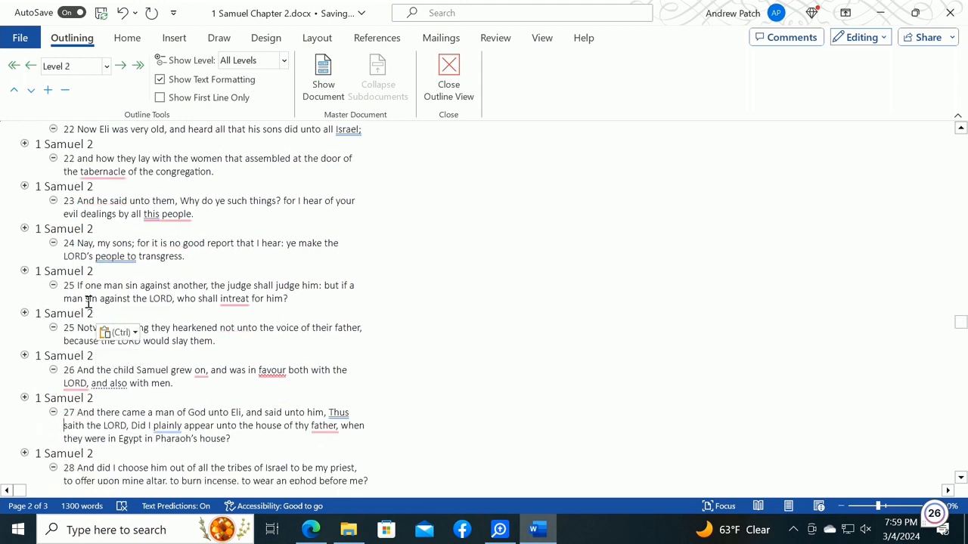
pyautogui.press('Right')
pyautogui.press('Right')
pyautogui.press('Right')
pyautogui.press('Right')
pyautogui.press('Right')
pyautogui.press('Right')
pyautogui.press('Right')
pyautogui.press('Right')
pyautogui.press('Right')
pyautogui.press('Right')
pyautogui.press('Right')
pyautogui.press('Right')
pyautogui.press('Right')
pyautogui.press('Right')
pyautogui.press('Right')
pyautogui.press('Right')
pyautogui.press('Right')
pyautogui.press('Right')
pyautogui.press('Right')
pyautogui.press('Right')
pyautogui.press('Right')
pyautogui.press('Right')
pyautogui.press('Right')
pyautogui.press('Right')
pyautogui.press('Right')
pyautogui.press('Right')
pyautogui.press('Right')
pyautogui.press('Right')
pyautogui.press('Right')
pyautogui.press('Right')
pyautogui.press('Right')
pyautogui.press('Right')
pyautogui.press('Right')
pyautogui.press('Right')
pyautogui.press('Right')
pyautogui.press('Right')
pyautogui.press('Right')
pyautogui.press('Right')
pyautogui.press('Right')
pyautogui.press('Right')
pyautogui.press('Right')
pyautogui.press('Right')
pyautogui.press('Right')
pyautogui.press('Right')
pyautogui.press('Right')
pyautogui.press('Right')
pyautogui.press('Right')
pyautogui.press('Right')
pyautogui.press('Right')
pyautogui.press('Return')
pyautogui.write('27')
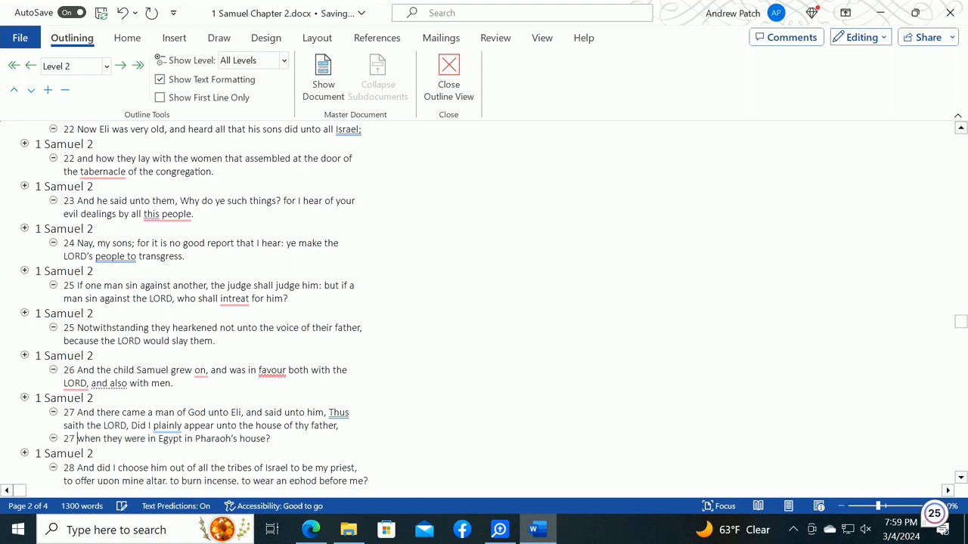
pyautogui.press('Down')
pyautogui.press('Down')
pyautogui.press('Down')
pyautogui.press('Down')
pyautogui.press('Up')
pyautogui.press('Up')
pyautogui.press('Up')
pyautogui.press('Up')
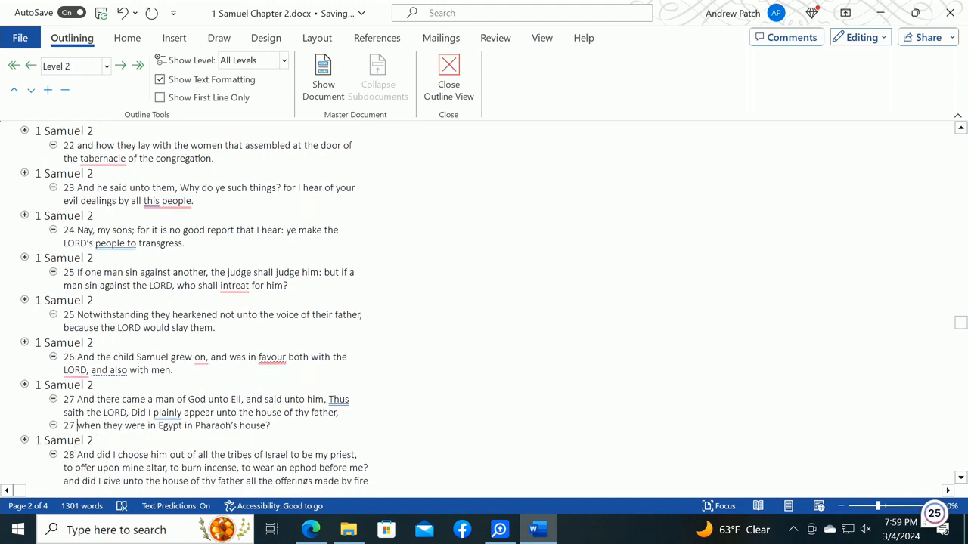
pyautogui.press('Left')
pyautogui.press('Left')
pyautogui.press('Left')
pyautogui.write('1 Samuel 2')
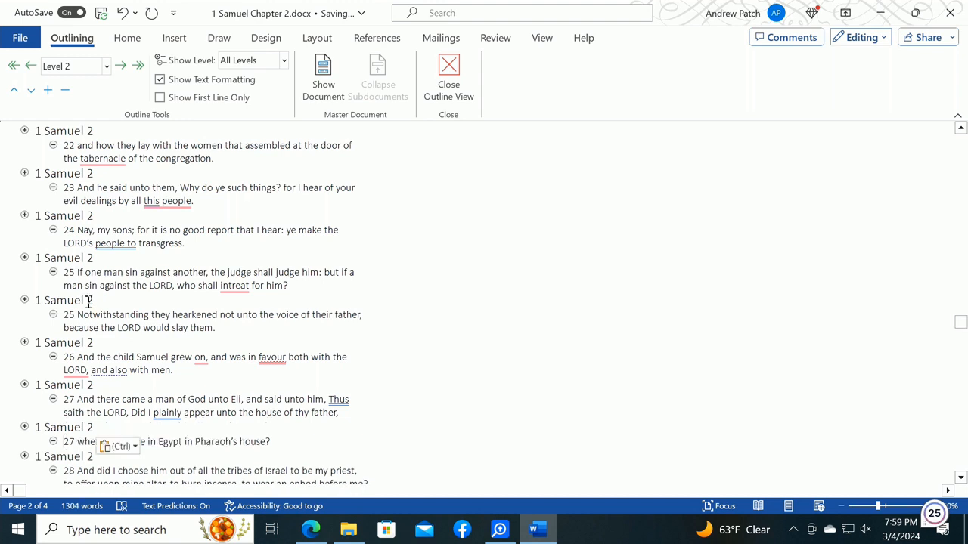
# - Split verse 28 before "and did I give", number the second part 28 and put the "1 Samuel 2" heading above it
pyautogui.scroll(-1, 89, 302)
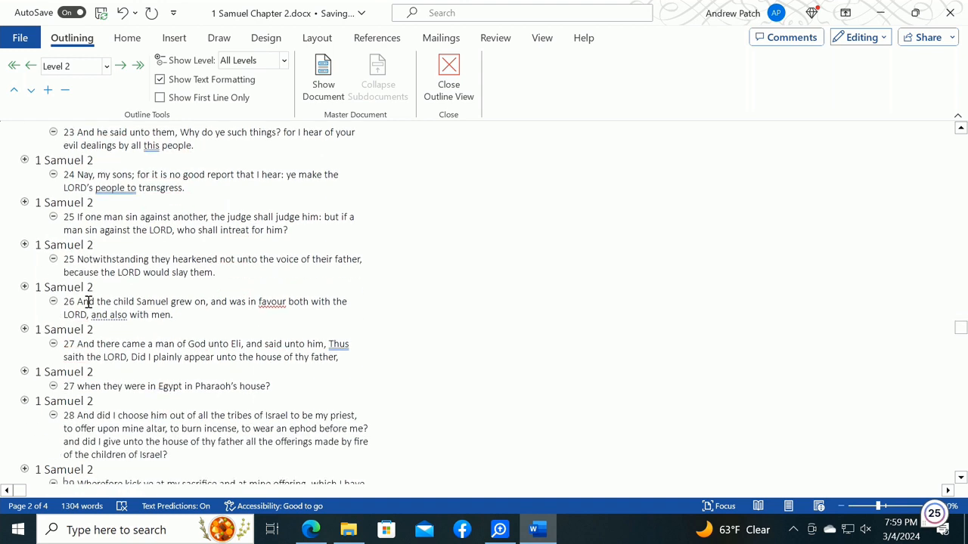
pyautogui.press('Up')
pyautogui.press('Up')
pyautogui.press('Up')
pyautogui.press('Up')
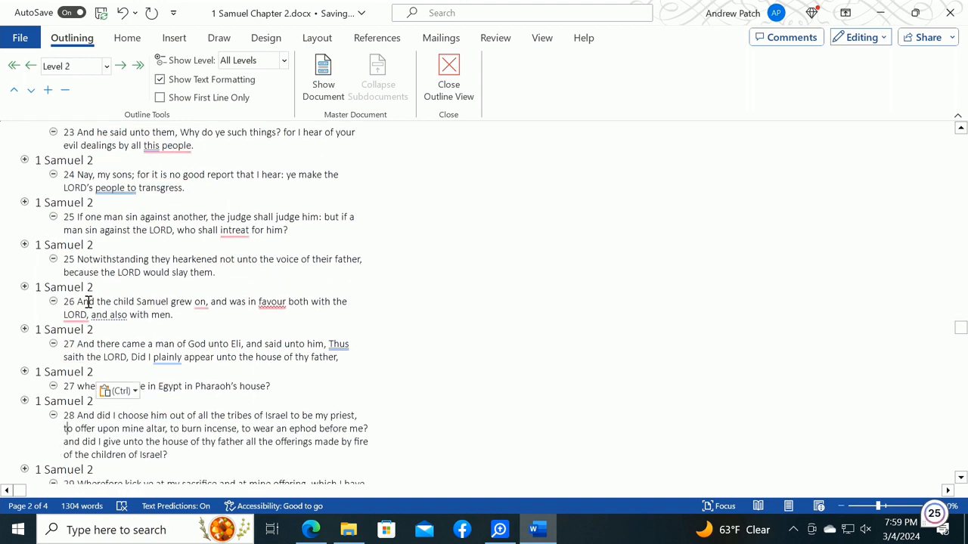
pyautogui.press('Right')
pyautogui.press('Right')
pyautogui.press('Right')
pyautogui.press('Right')
pyautogui.press('Right')
pyautogui.press('Right')
pyautogui.press('Right')
pyautogui.press('Right')
pyautogui.press('Right')
pyautogui.press('Right')
pyautogui.press('Right')
pyautogui.press('Right')
pyautogui.press('Right')
pyautogui.press('Right')
pyautogui.press('Right')
pyautogui.press('Right')
pyautogui.press('Right')
pyautogui.press('Right')
pyautogui.press('Right')
pyautogui.press('Right')
pyautogui.press('Right')
pyautogui.press('Right')
pyautogui.press('Return')
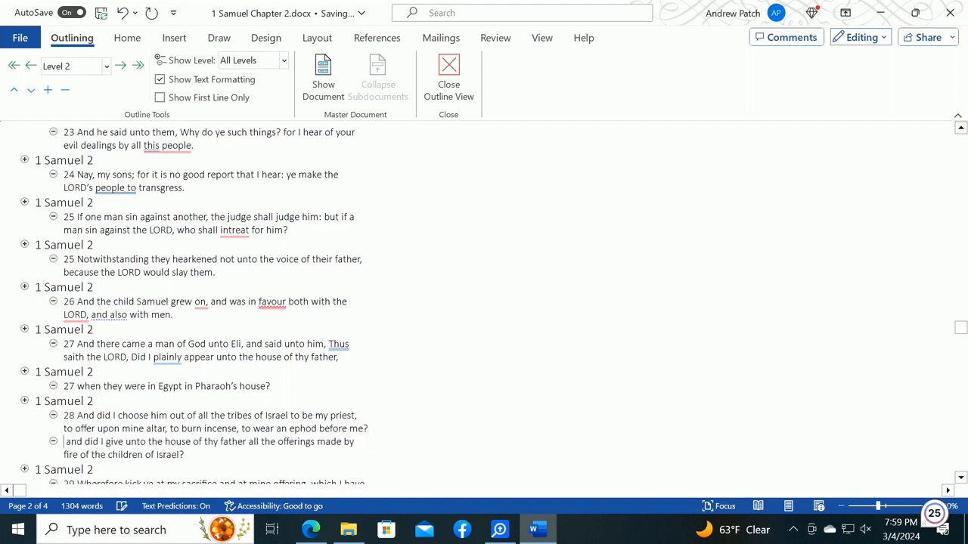
pyautogui.write('28')
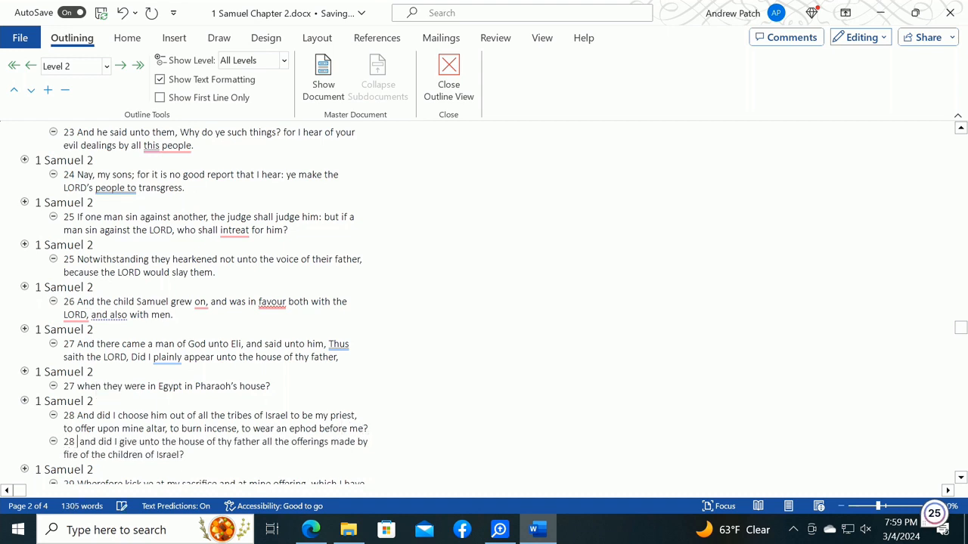
pyautogui.press('Delete')
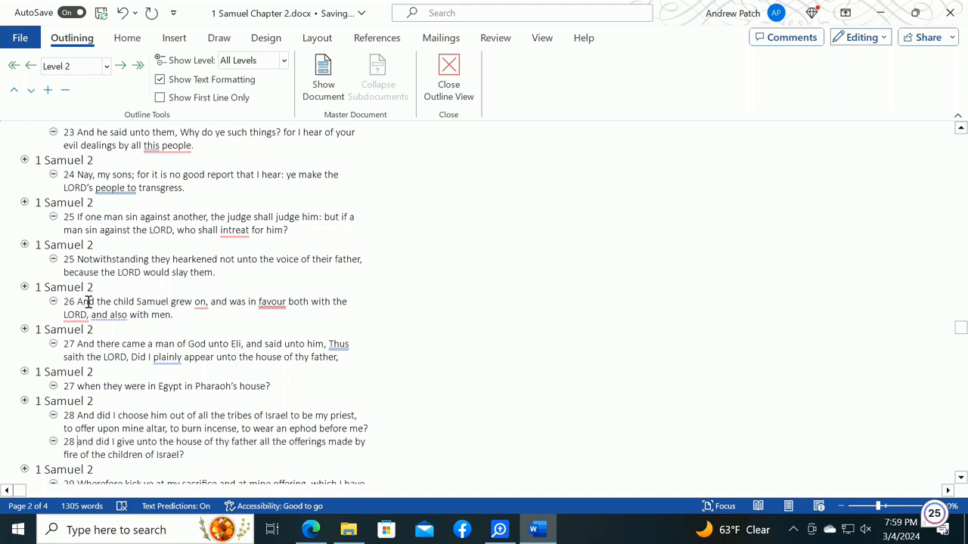
pyautogui.press('Left')
pyautogui.press('Left')
pyautogui.press('Left')
pyautogui.write('1 Samuel 2')
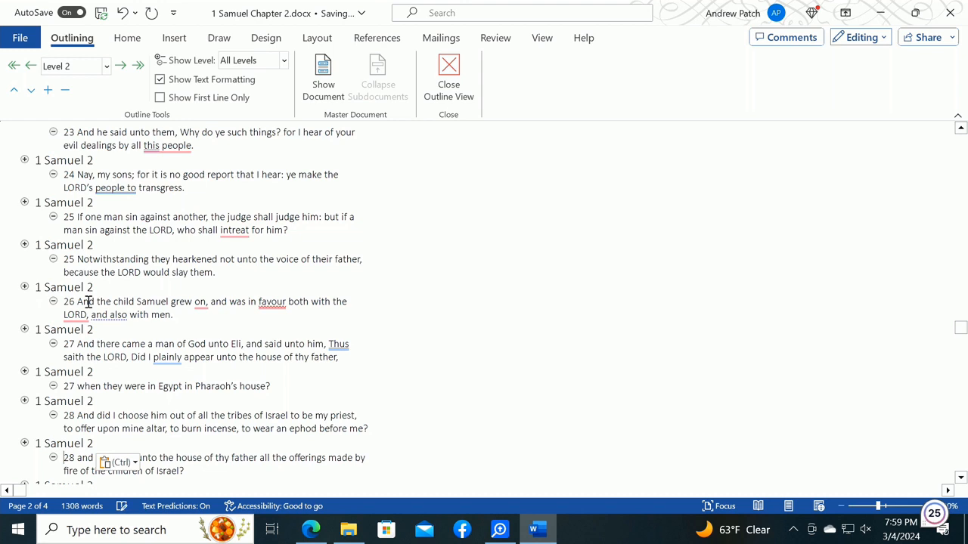
# - Split verse 29 before "to make yourselves fat", number the second part 29 and put the "1 Samuel 2" heading above it
pyautogui.scroll(-3, 89, 302)
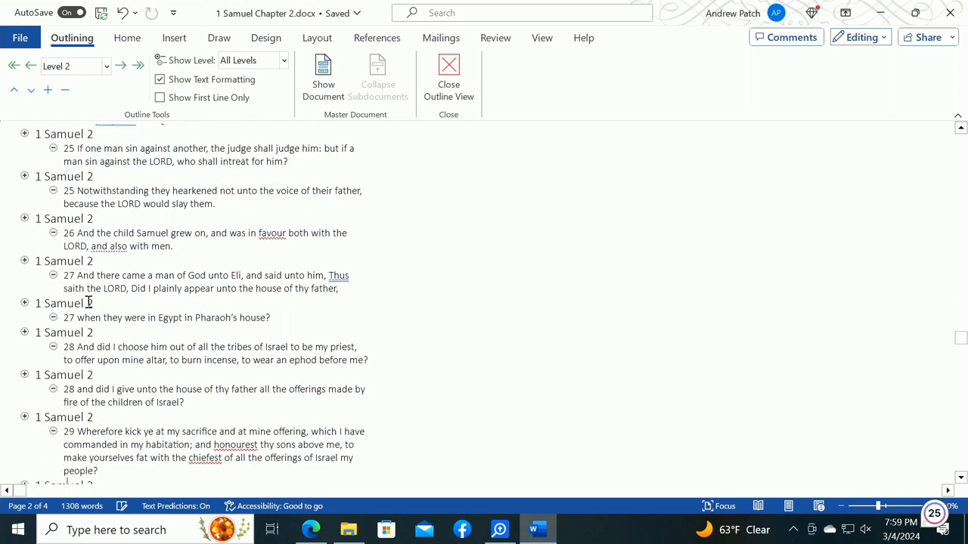
pyautogui.press('Down')
pyautogui.press('Down')
pyautogui.press('Up')
pyautogui.press('Up')
pyautogui.press('Up')
pyautogui.press('Up')
pyautogui.press('Up')
pyautogui.press('Right')
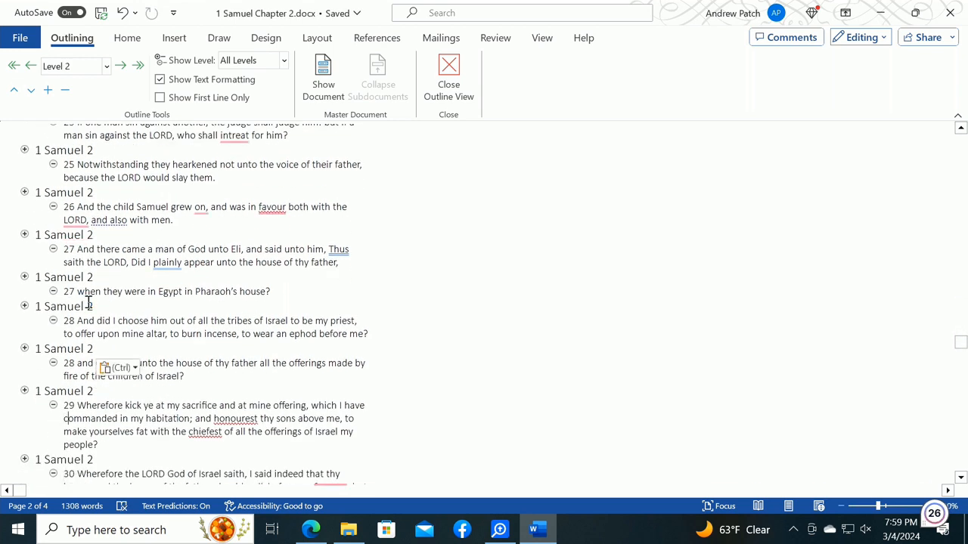
pyautogui.press('Right')
pyautogui.press('Right')
pyautogui.press('Right')
pyautogui.press('Right')
pyautogui.press('Right')
pyautogui.press('Right')
pyautogui.press('Right')
pyautogui.press('Right')
pyautogui.press('Right')
pyautogui.press('Right')
pyautogui.press('Right')
pyautogui.press('Right')
pyautogui.press('Right')
pyautogui.press('Right')
pyautogui.press('Left')
pyautogui.press('Return')
pyautogui.write('29')
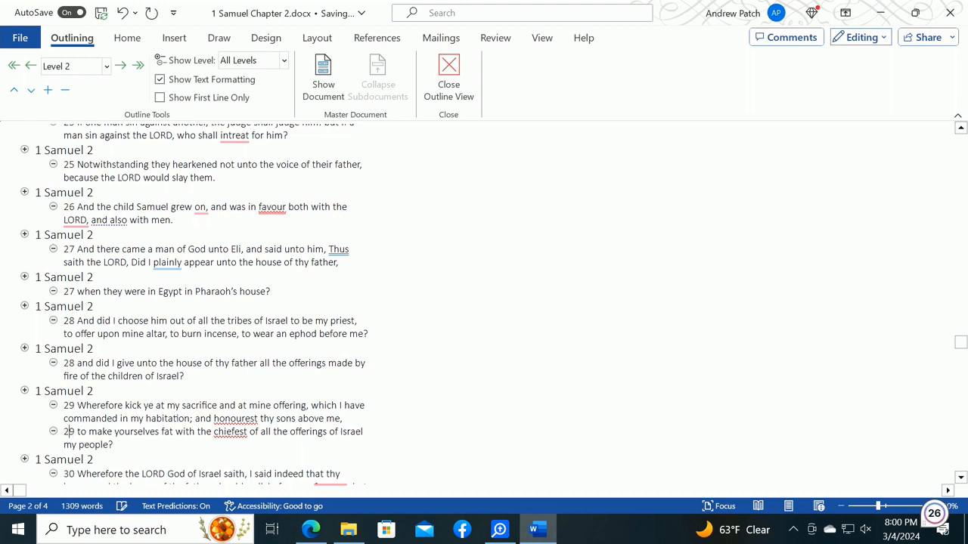
pyautogui.press('Left')
pyautogui.write('1 Samuel 2')
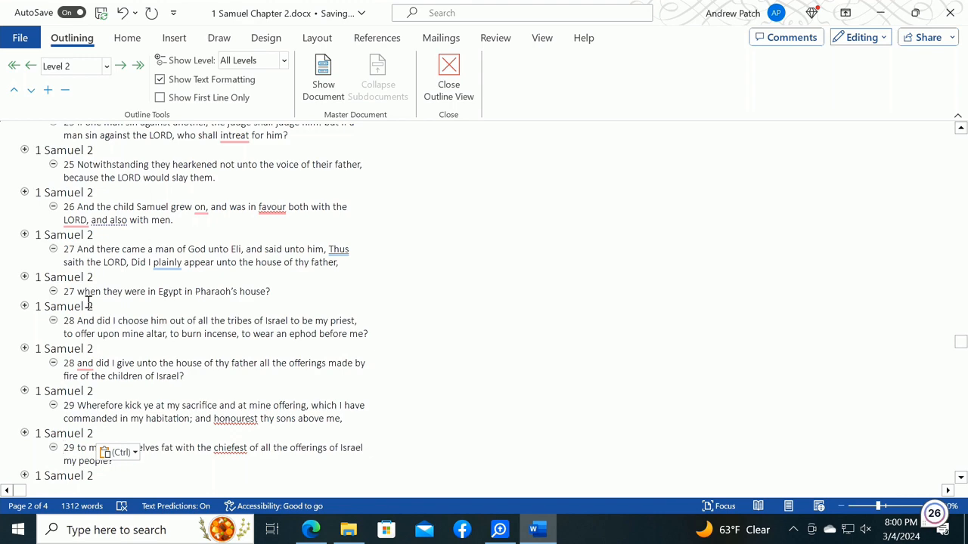
# - Split verse 30 before "but now the LORD saith", number the second part 30 and put the "1 Samuel 2" heading above it
pyautogui.press('Down')
pyautogui.press('Down')
pyautogui.press('Down')
pyautogui.press('Down')
pyautogui.press('Down')
pyautogui.press('Down')
pyautogui.press('Down')
pyautogui.press('Down')
pyautogui.press('Down')
pyautogui.press('Down')
pyautogui.press('Down')
pyautogui.press('Down')
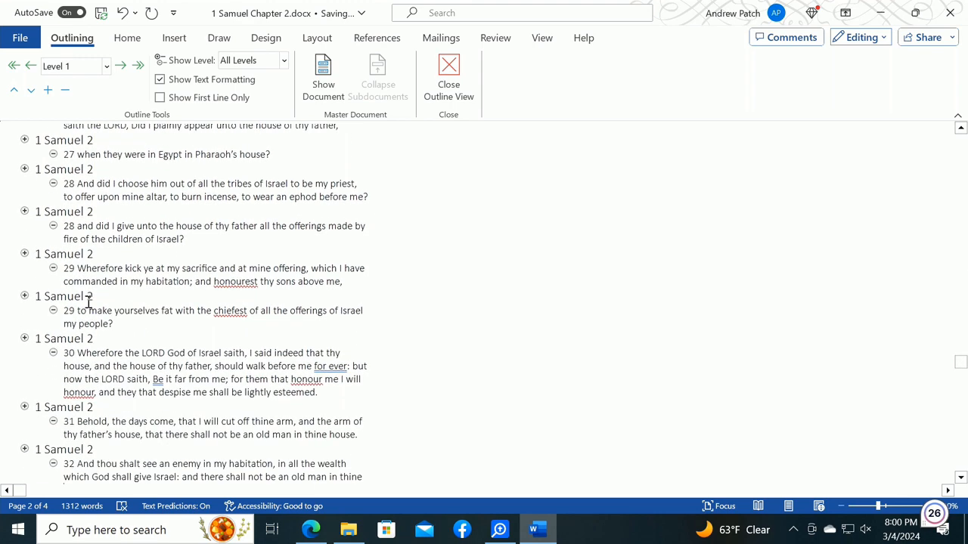
pyautogui.press('Down')
pyautogui.press('Down')
pyautogui.press('Down')
pyautogui.press('Down')
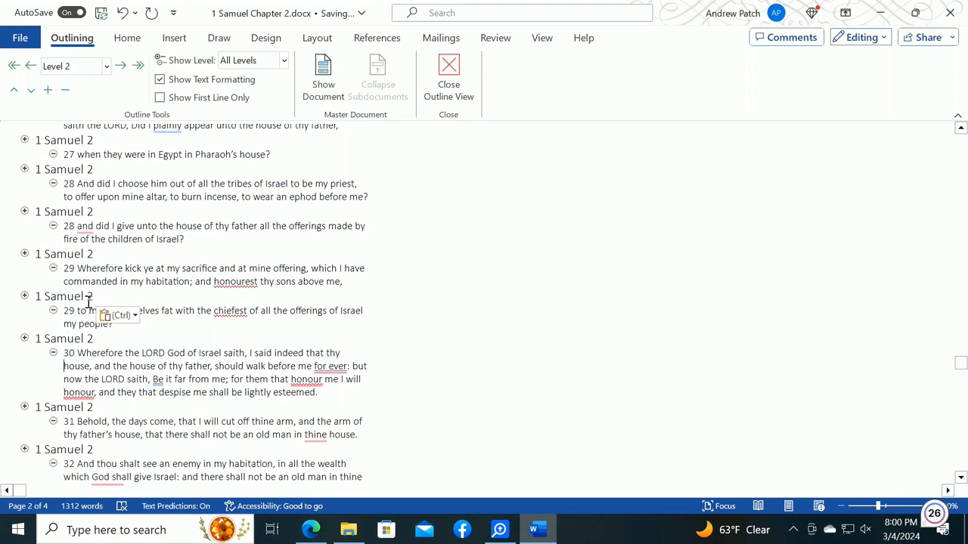
pyautogui.press('Right')
pyautogui.press('Right')
pyautogui.press('Right')
pyautogui.press('Right')
pyautogui.press('Right')
pyautogui.press('Right')
pyautogui.press('Right')
pyautogui.press('Right')
pyautogui.press('Return')
pyautogui.write('30')
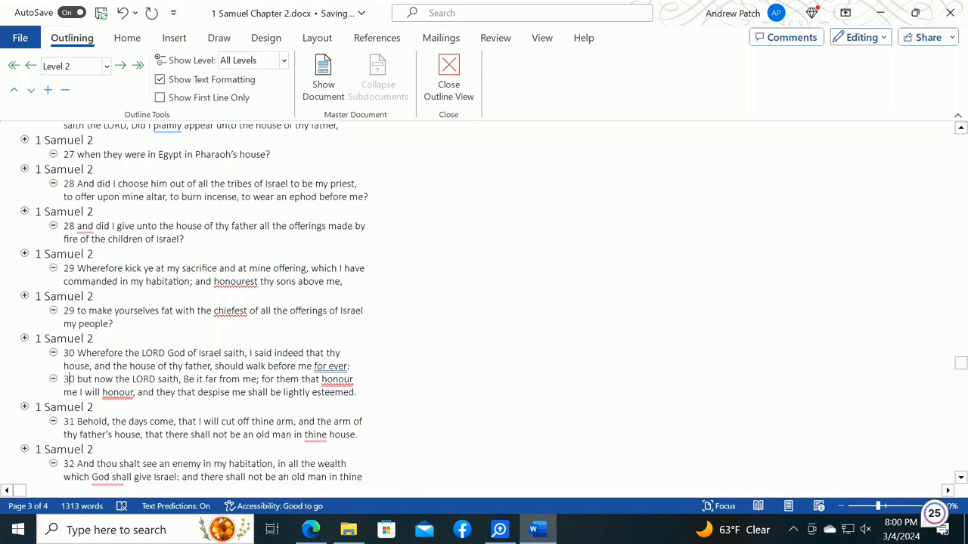
pyautogui.write('1 Samuel 2')
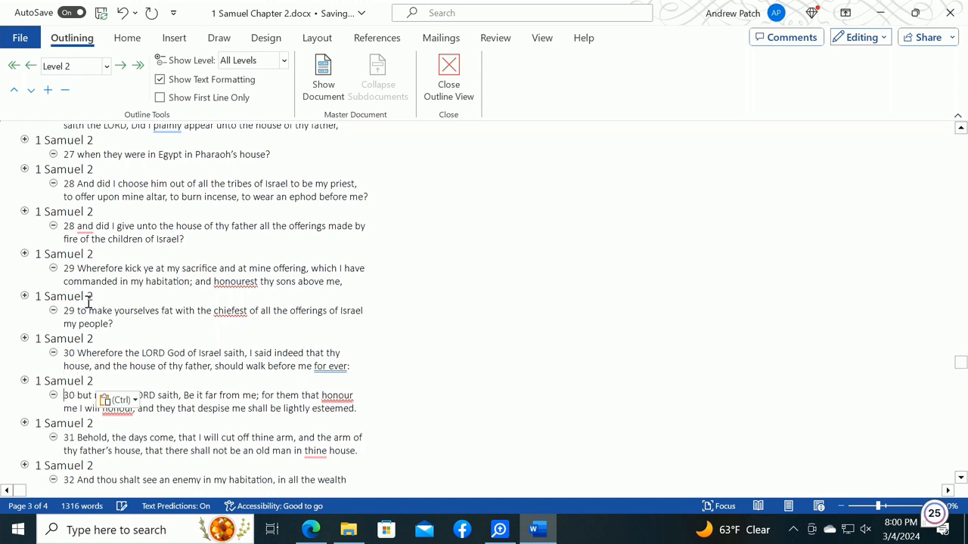
# - Split verse 32 before "and there shall not be", number the second part 32 and put the "1 Samuel 2" heading above it
pyautogui.press('Down')
pyautogui.press('Down')
pyautogui.press('Down')
pyautogui.press('Down')
pyautogui.press('Down')
pyautogui.press('Down')
pyautogui.press('Down')
pyautogui.press('Down')
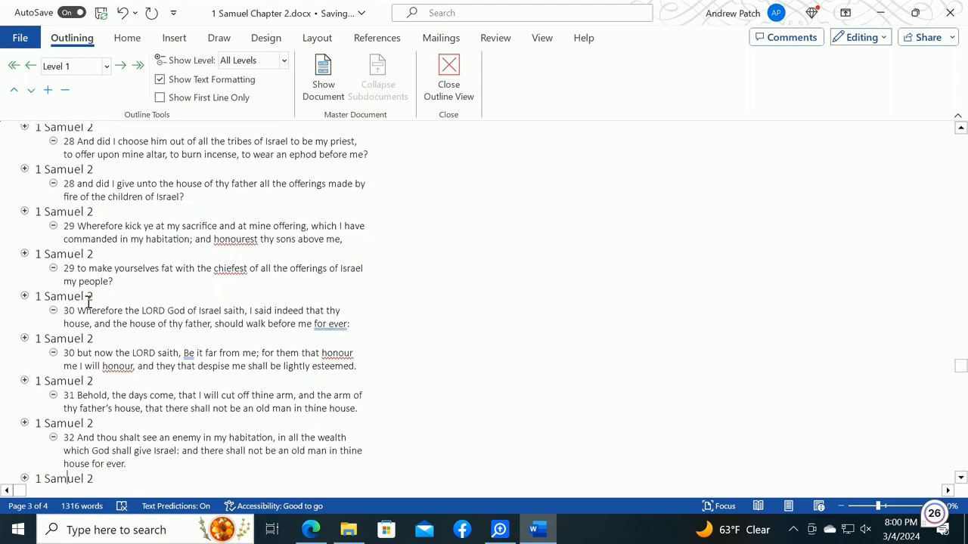
pyautogui.press('Up')
pyautogui.press('Up')
pyautogui.press('Right')
pyautogui.press('Right')
pyautogui.press('Right')
pyautogui.press('Right')
pyautogui.press('Right')
pyautogui.press('Right')
pyautogui.press('Right')
pyautogui.press('Right')
pyautogui.press('Right')
pyautogui.press('Right')
pyautogui.press('Right')
pyautogui.press('Right')
pyautogui.press('Right')
pyautogui.press('Right')
pyautogui.press('Right')
pyautogui.press('Right')
pyautogui.press('Right')
pyautogui.press('Right')
pyautogui.press('Right')
pyautogui.press('Right')
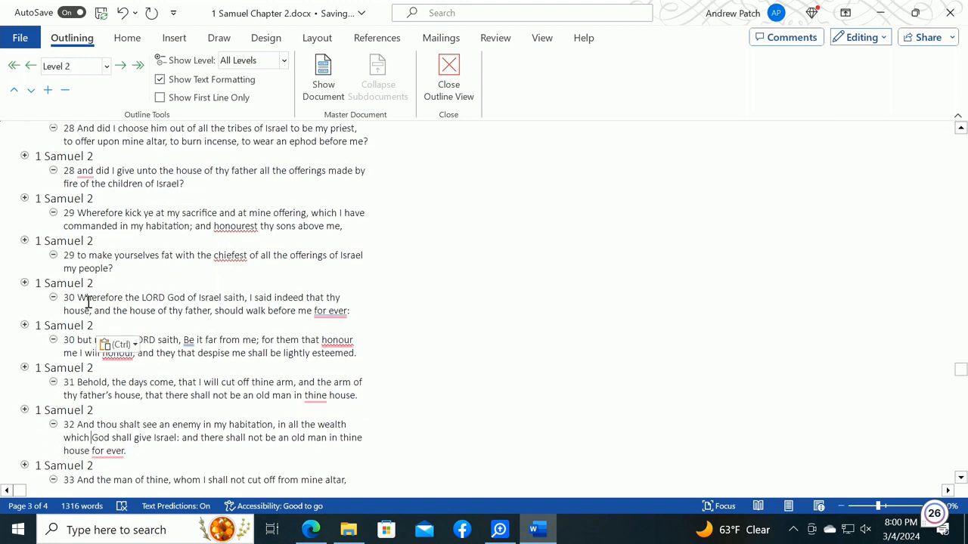
pyautogui.press('Right')
pyautogui.press('Right')
pyautogui.press('Return')
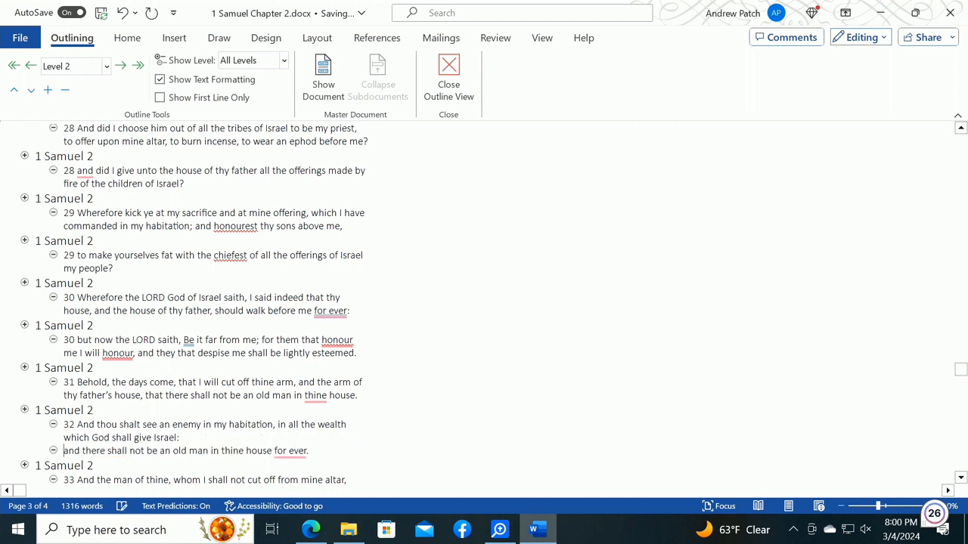
pyautogui.write('32')
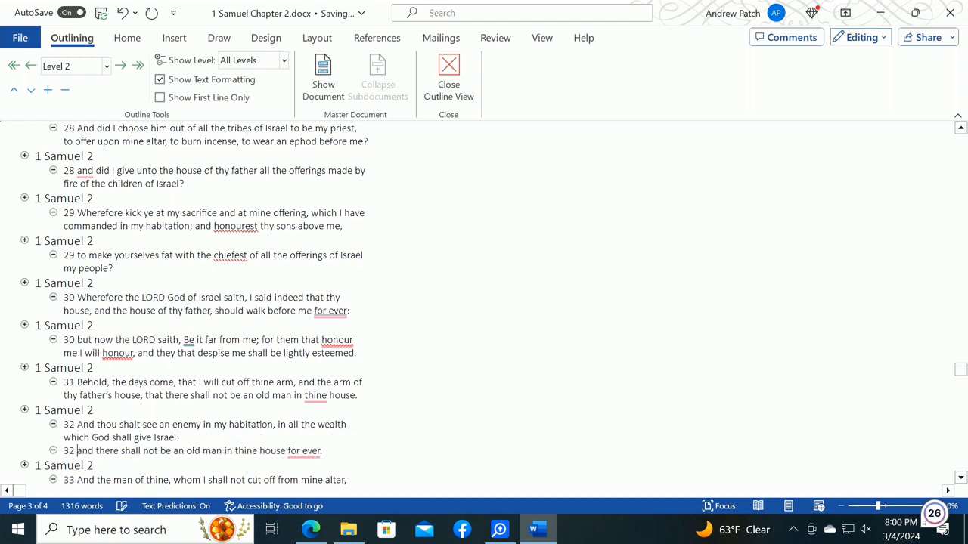
pyautogui.press('Left')
pyautogui.press('Left')
pyautogui.press('Left')
pyautogui.write('1 Samuel 2')
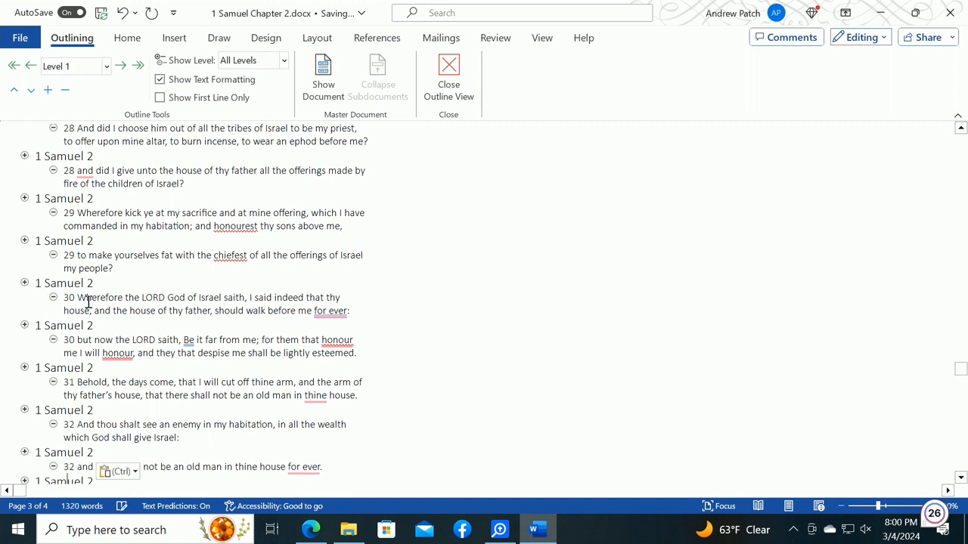
# - Split verse 33 before "and all the increase", number the second part 33 and put the "1 Samuel 2" heading above it
pyautogui.press('Down')
pyautogui.press('Down')
pyautogui.press('Down')
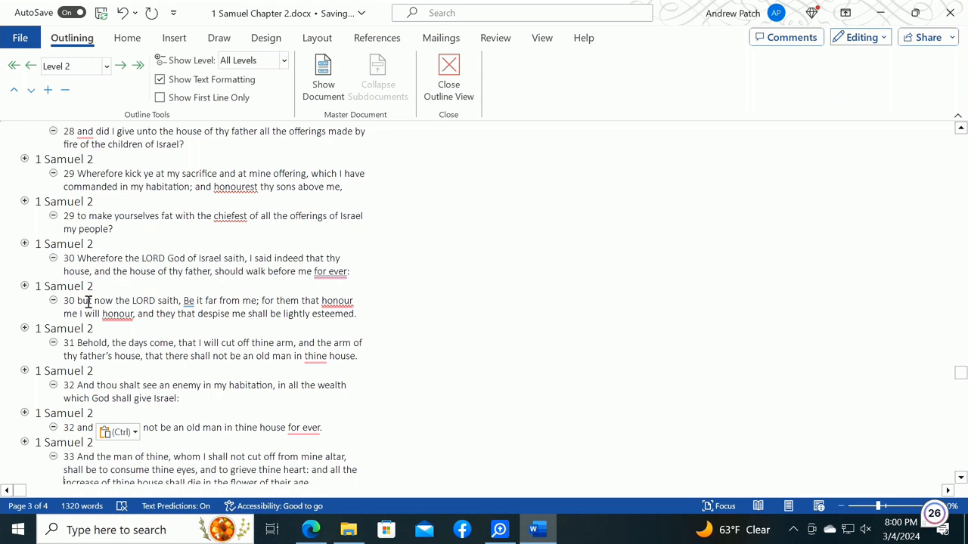
pyautogui.press('Down')
pyautogui.press('Down')
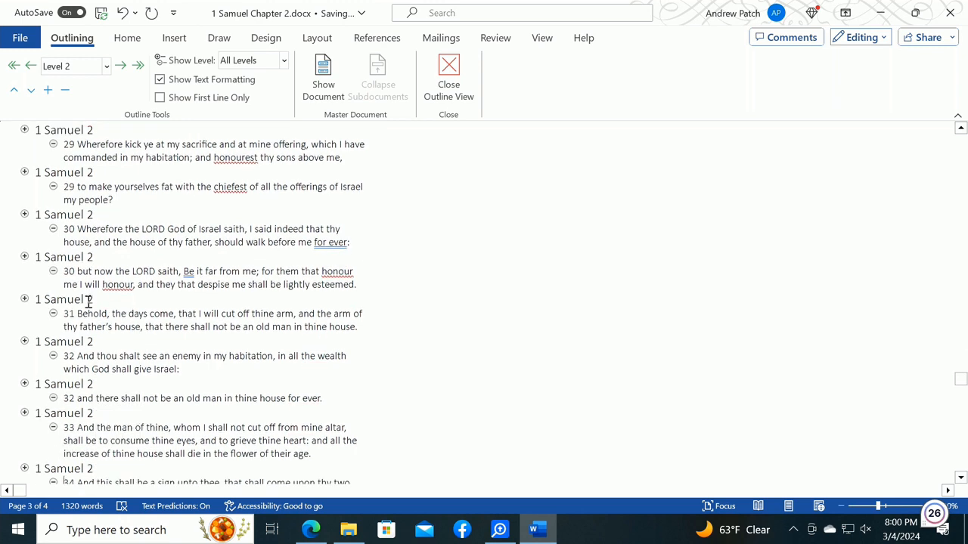
pyautogui.press('Up')
pyautogui.press('Up')
pyautogui.hotkey('ctrl', 'Right')
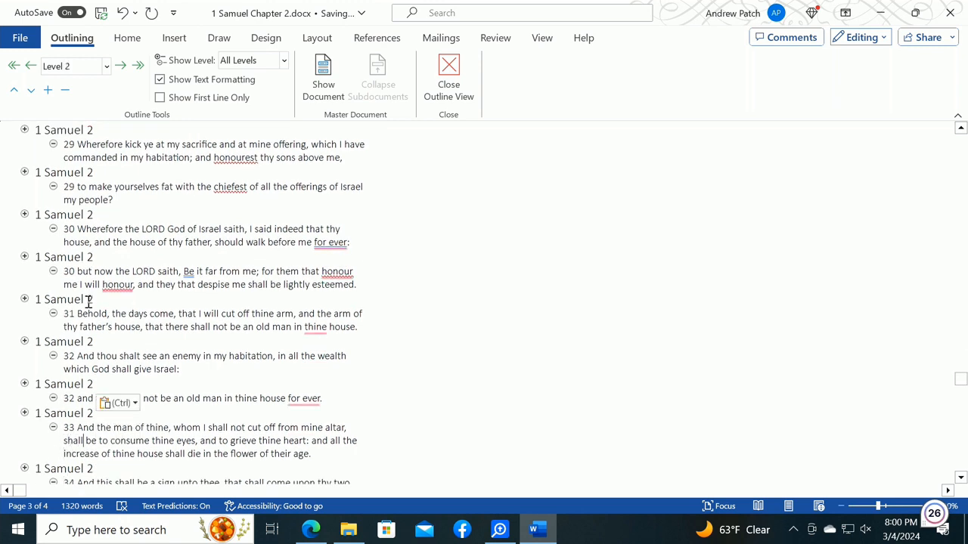
pyautogui.hotkey('ctrl', 'Right')
pyautogui.hotkey('ctrl', 'Right')
pyautogui.hotkey('ctrl', 'Right')
pyautogui.hotkey('ctrl', 'Right')
pyautogui.hotkey('ctrl', 'Right')
pyautogui.hotkey('ctrl', 'Right')
pyautogui.press('Return')
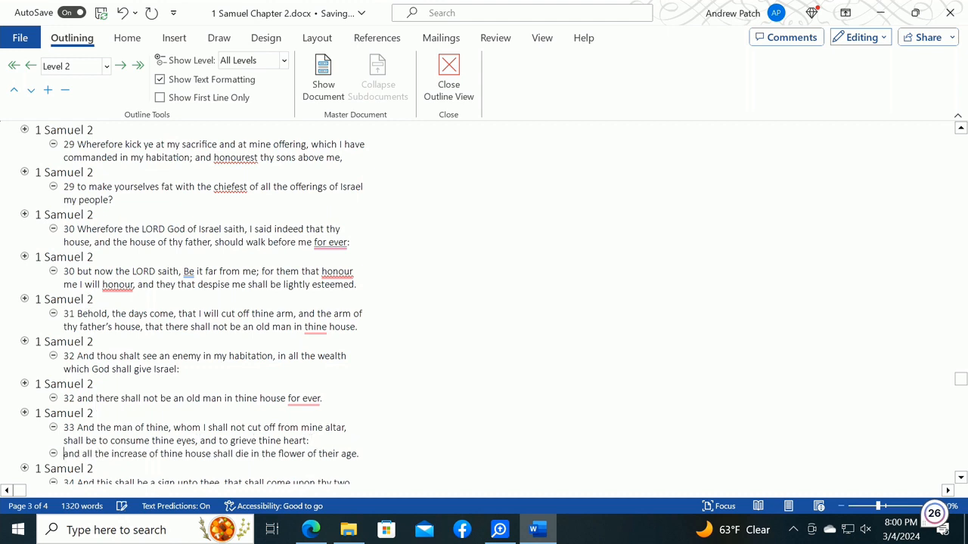
pyautogui.write('33')
pyautogui.press('Left')
pyautogui.press('Left')
pyautogui.press('Left')
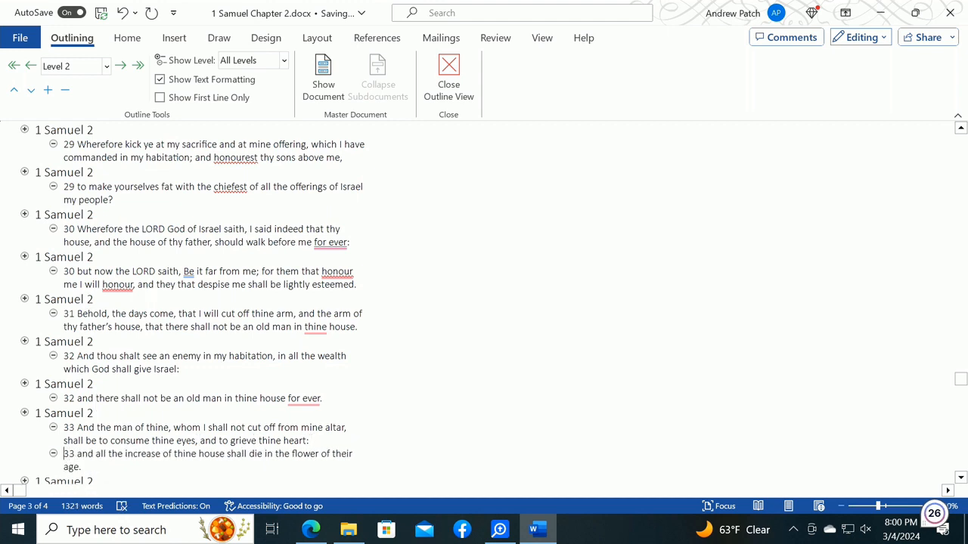
pyautogui.write('1 Samuel 2')
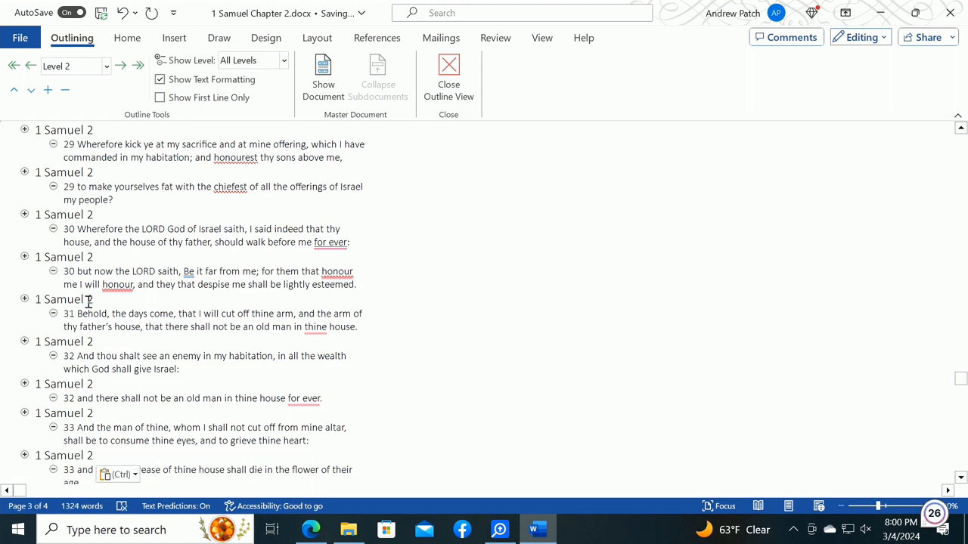
# - Split verse 35 before "and I will build him", number the second part 35 and put the "1 Samuel 2" heading above it
pyautogui.scroll(-2, 89, 301)
pyautogui.scroll(-4, 88, 301)
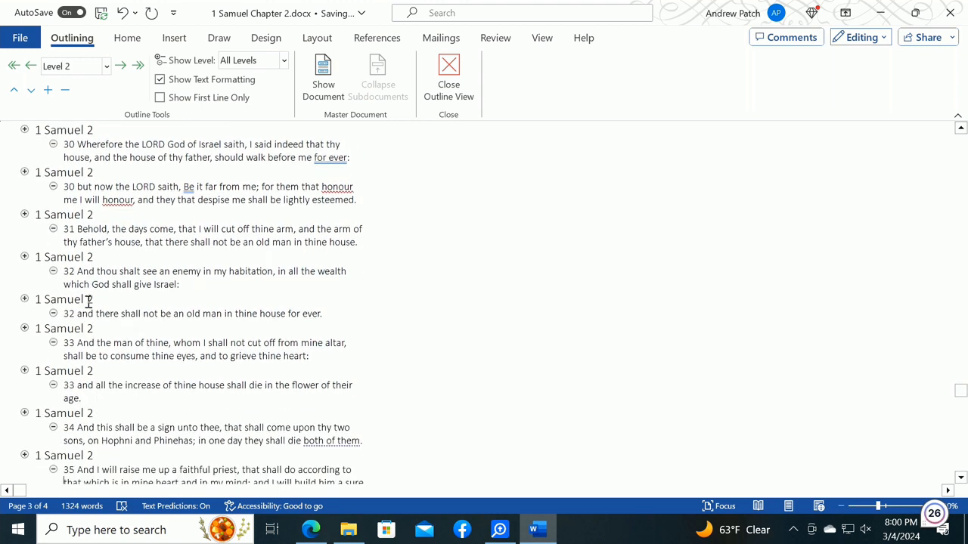
pyautogui.press('Up')
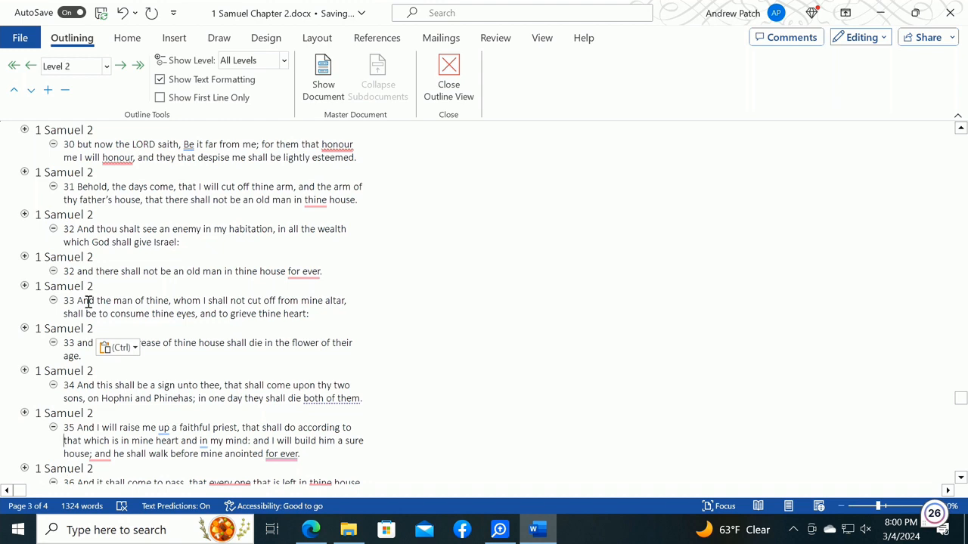
pyautogui.press('Right')
pyautogui.press('Right')
pyautogui.press('Right')
pyautogui.press('Return')
pyautogui.write('35')
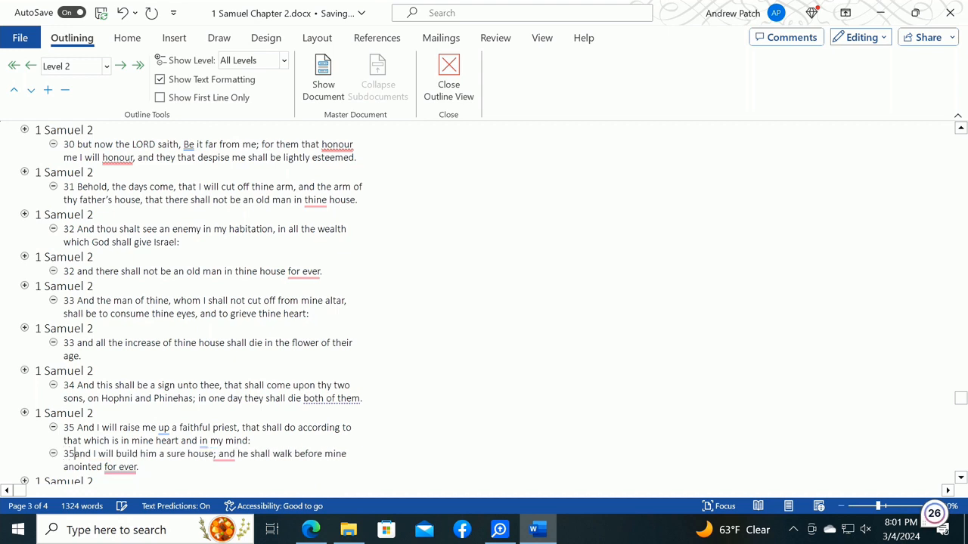
pyautogui.press('Left')
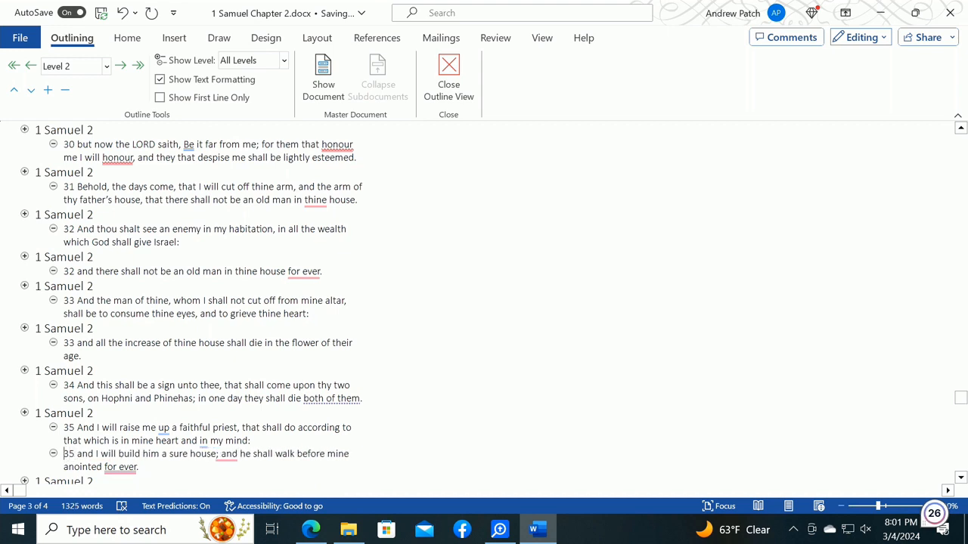
pyautogui.write('1 Samuel 2')
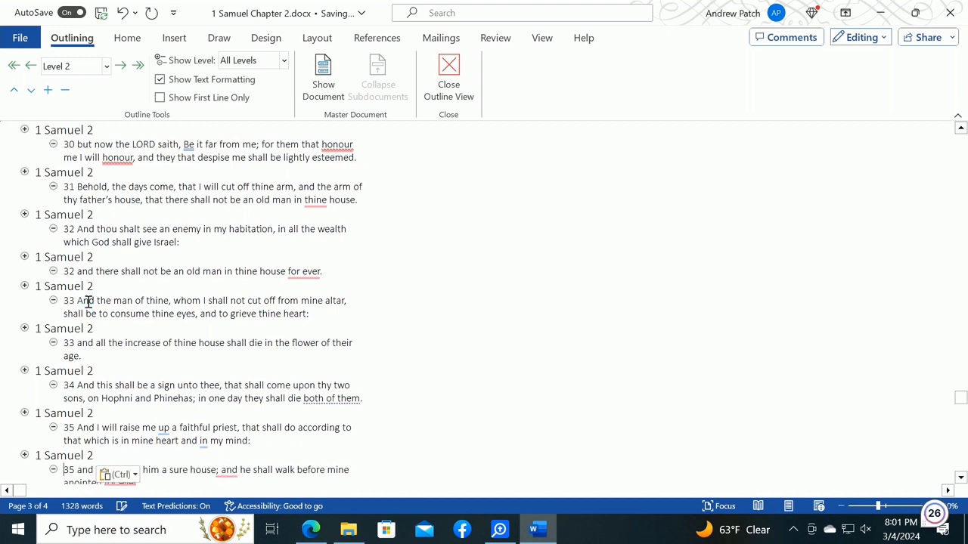
# - Split verse 36 before "and crouch to him" and number the second part 36
pyautogui.scroll(-2, 88, 302)
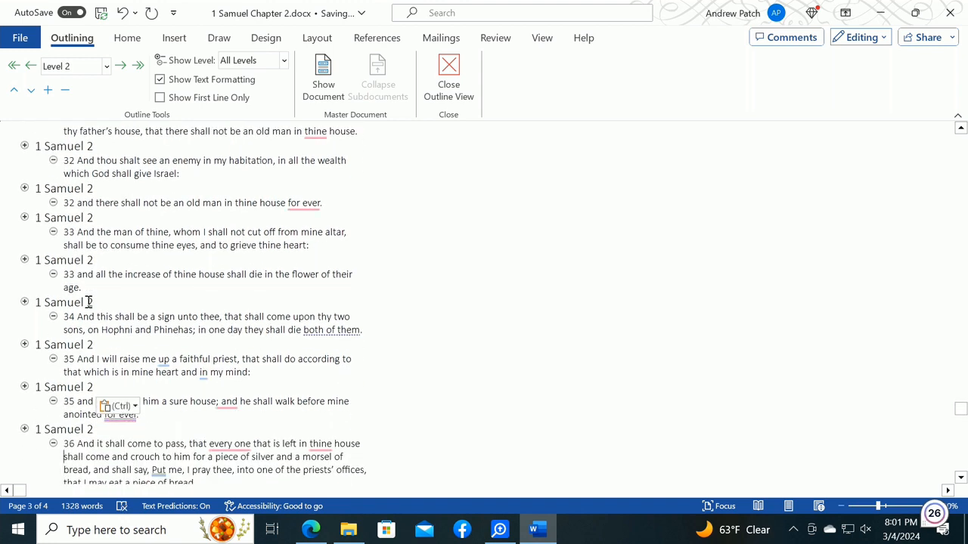
pyautogui.press('Right')
pyautogui.press('Right')
pyautogui.press('Right')
pyautogui.press('Right')
pyautogui.press('Right')
pyautogui.press('Right')
pyautogui.press('Right')
pyautogui.press('Right')
pyautogui.press('Right')
pyautogui.press('Right')
pyautogui.press('Right')
pyautogui.press('Right')
pyautogui.press('Right')
pyautogui.press('Right')
pyautogui.press('Right')
pyautogui.press('Right')
pyautogui.press('Right')
pyautogui.press('Right')
pyautogui.press('Right')
pyautogui.press('Right')
pyautogui.press('Left')
pyautogui.press('Left')
pyautogui.press('Left')
pyautogui.press('Left')
pyautogui.press('Left')
pyautogui.press('Left')
pyautogui.press('Left')
pyautogui.press('Left')
pyautogui.press('Left')
pyautogui.press('Left')
pyautogui.press('Left')
pyautogui.press('Left')
pyautogui.press('Left')
pyautogui.press('Left')
pyautogui.press('Left')
pyautogui.press('Left')
pyautogui.press('Left')
pyautogui.press('Left')
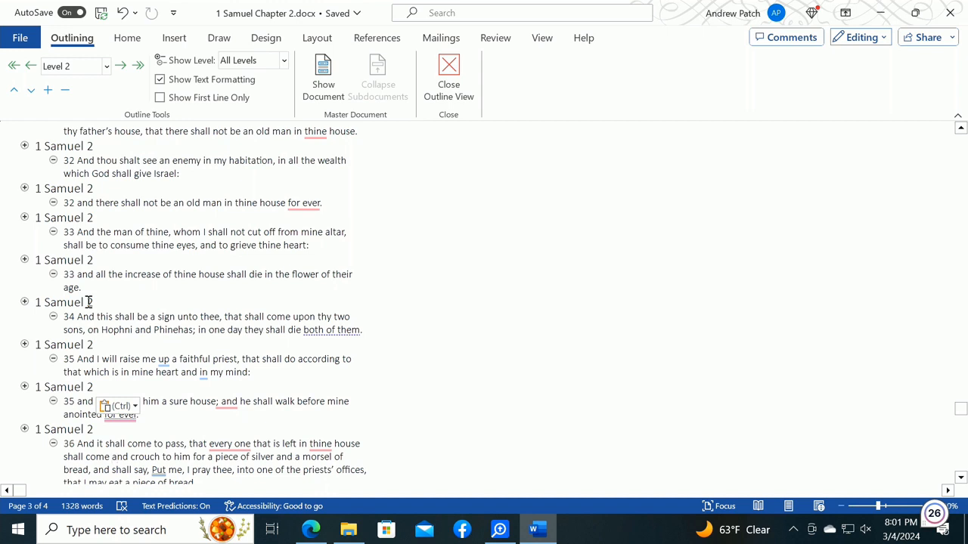
pyautogui.press('Return')
pyautogui.write('36')
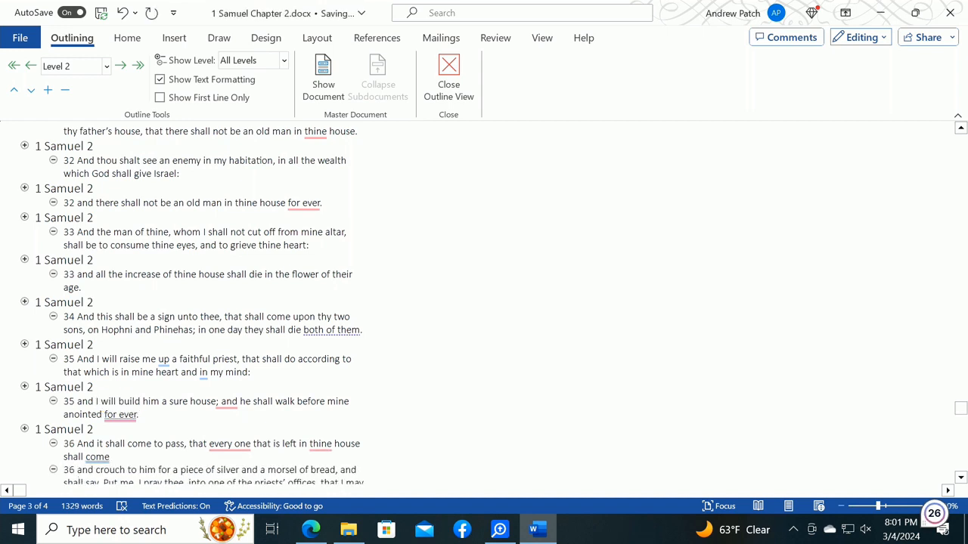
# - Split verse 36 again before "that I may eat a piece of bread" and number the third part 36
pyautogui.scroll(-1, 78, 470)
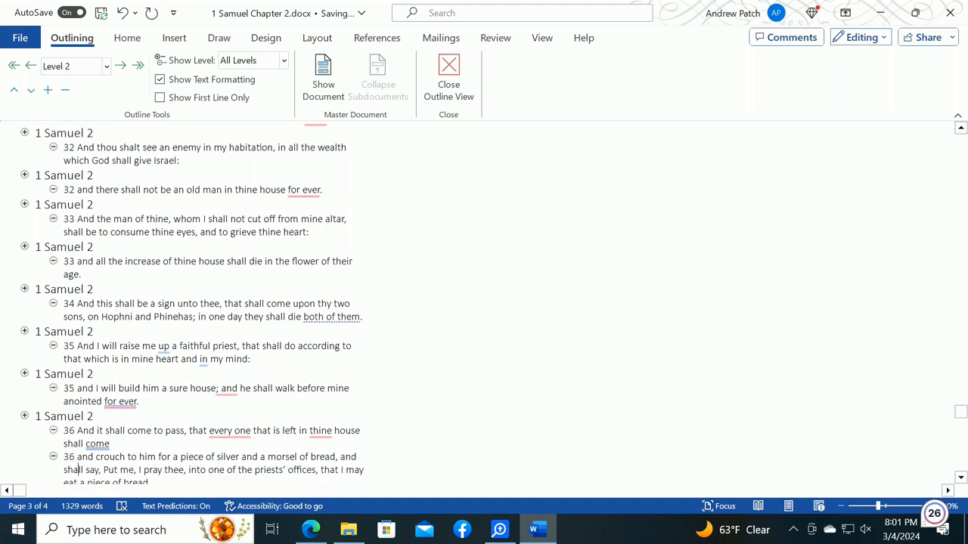
pyautogui.press('Right')
pyautogui.press('Right')
pyautogui.press('Right')
pyautogui.press('Right')
pyautogui.press('Right')
pyautogui.press('Right')
pyautogui.press('Right')
pyautogui.press('Right')
pyautogui.press('Right')
pyautogui.press('Right')
pyautogui.press('Right')
pyautogui.press('Right')
pyautogui.press('Right')
pyautogui.press('Right')
pyautogui.press('Right')
pyautogui.press('Right')
pyautogui.press('Right')
pyautogui.press('Right')
pyautogui.press('Right')
pyautogui.press('Right')
pyautogui.press('Right')
pyautogui.press('Right')
pyautogui.press('Right')
pyautogui.press('Right')
pyautogui.press('Right')
pyautogui.press('Right')
pyautogui.press('Right')
pyautogui.press('Right')
pyautogui.press('Right')
pyautogui.press('Return')
pyautogui.write('36')
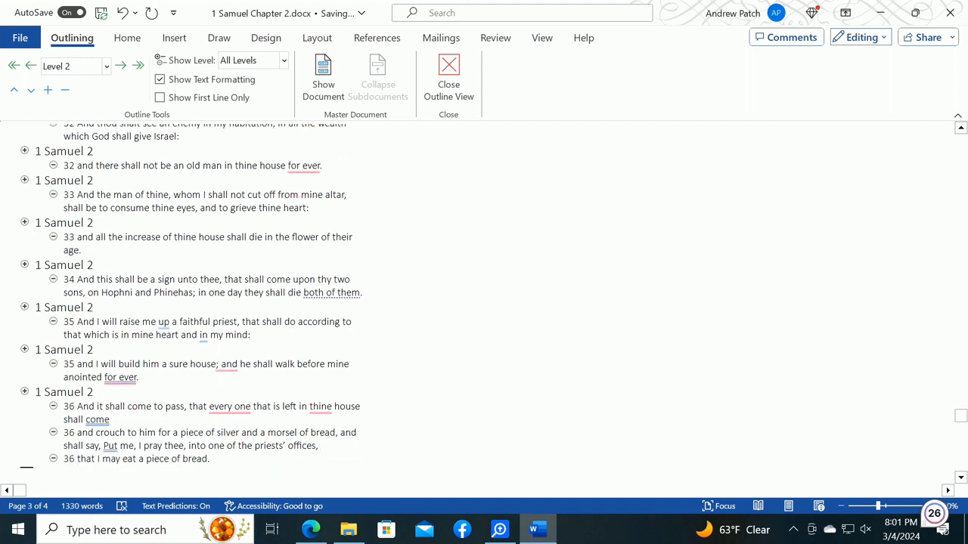
# - Put the "1 Samuel 2" heading above both the second and the third part of verse 36
pyautogui.press('Up')
pyautogui.press('Up')
pyautogui.write('1 Samuel 2')
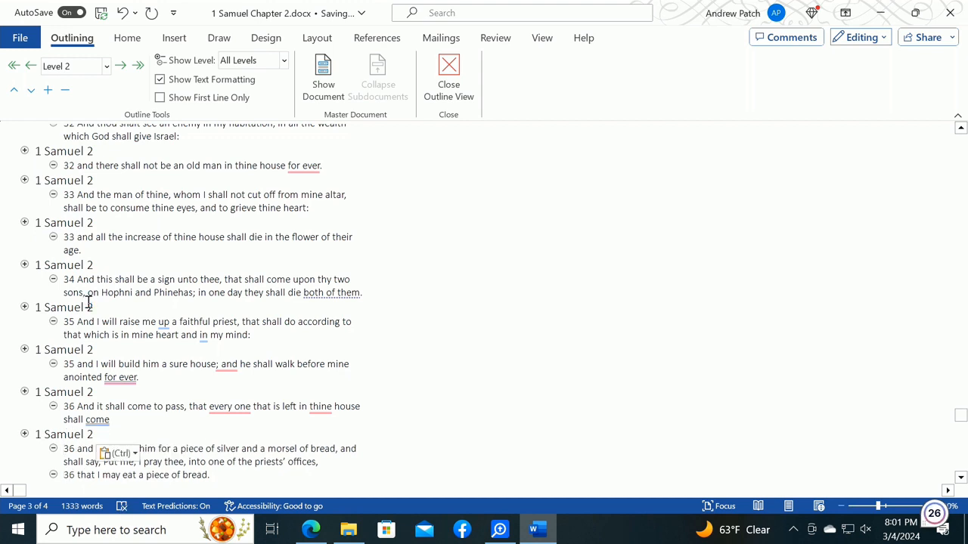
pyautogui.press('Down')
pyautogui.press('Down')
pyautogui.write('1 Samuel 2')
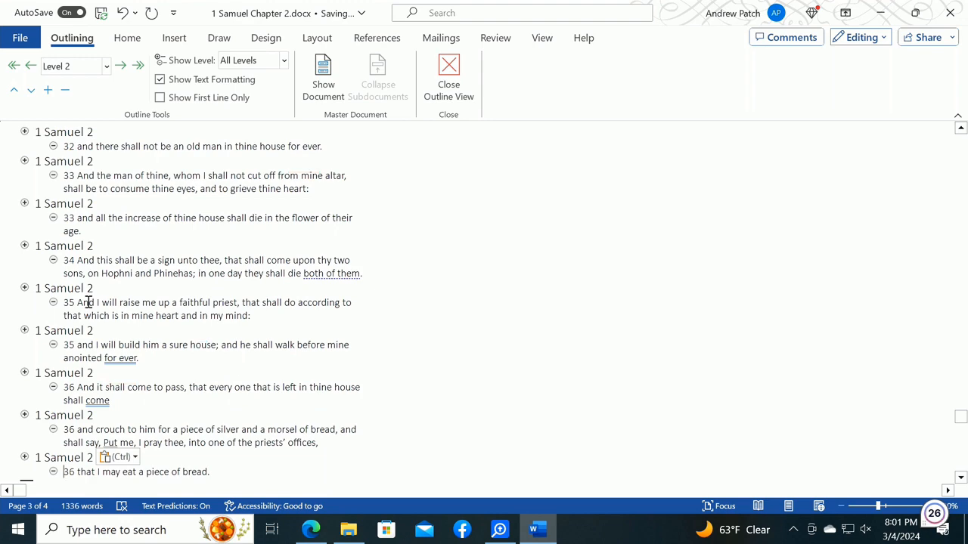
# - Review the whole chapter outline between verse 36 and verse 1, checking the verse splits, numbers and "1 Samuel 2" headings
pyautogui.press('Up')
pyautogui.press('Up')
pyautogui.press('Up')
pyautogui.press('Up')
pyautogui.press('Up')
pyautogui.press('Up')
pyautogui.press('Up')
pyautogui.press('Up')
pyautogui.press('Up')
pyautogui.press('Up')
pyautogui.press('Up')
pyautogui.press('Up')
pyautogui.press('Up')
pyautogui.press('Up')
pyautogui.press('Up')
pyautogui.press('Up')
pyautogui.press('Up')
pyautogui.press('Up')
pyautogui.press('Up')
pyautogui.press('Up')
pyautogui.press('Up')
pyautogui.press('Up')
pyautogui.press('Up')
pyautogui.press('Up')
pyautogui.press('Up')
pyautogui.press('Up')
pyautogui.press('Up')
pyautogui.press('Up')
pyautogui.press('Up')
pyautogui.press('Up')
pyautogui.press('Up')
pyautogui.press('Up')
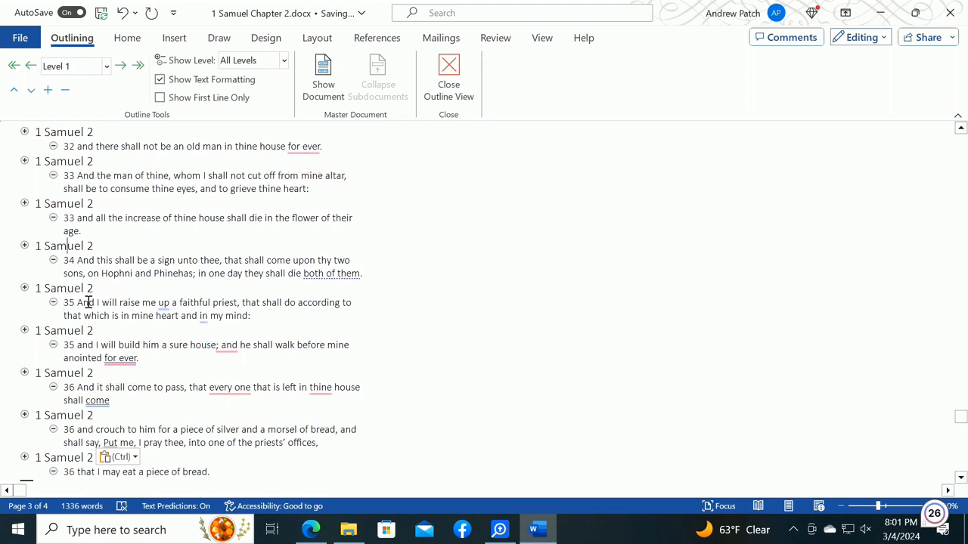
pyautogui.press('Up')
pyautogui.press('Up')
pyautogui.press('Up')
pyautogui.press('Up')
pyautogui.press('Up')
pyautogui.press('Up')
pyautogui.press('Up')
pyautogui.press('Up')
pyautogui.press('Up')
pyautogui.press('Up')
pyautogui.press('Up')
pyautogui.press('Up')
pyautogui.press('Up')
pyautogui.press('Up')
pyautogui.press('Up')
pyautogui.press('Up')
pyautogui.press('Up')
pyautogui.press('Up')
pyautogui.press('Up')
pyautogui.press('Up')
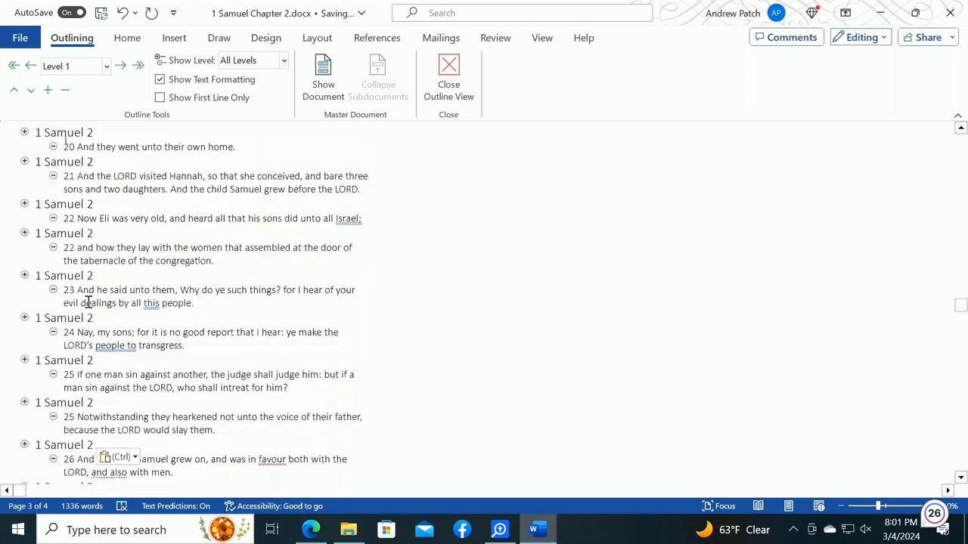
pyautogui.press('Up')
pyautogui.press('Up')
pyautogui.press('Up')
pyautogui.press('Up')
pyautogui.press('Up')
pyautogui.press('Up')
pyautogui.press('Up')
pyautogui.press('Up')
pyautogui.press('Up')
pyautogui.press('Up')
pyautogui.press('Up')
pyautogui.press('Up')
pyautogui.press('Up')
pyautogui.press('Up')
pyautogui.press('Up')
pyautogui.press('Up')
pyautogui.press('Up')
pyautogui.press('Up')
pyautogui.press('Up')
pyautogui.press('Up')
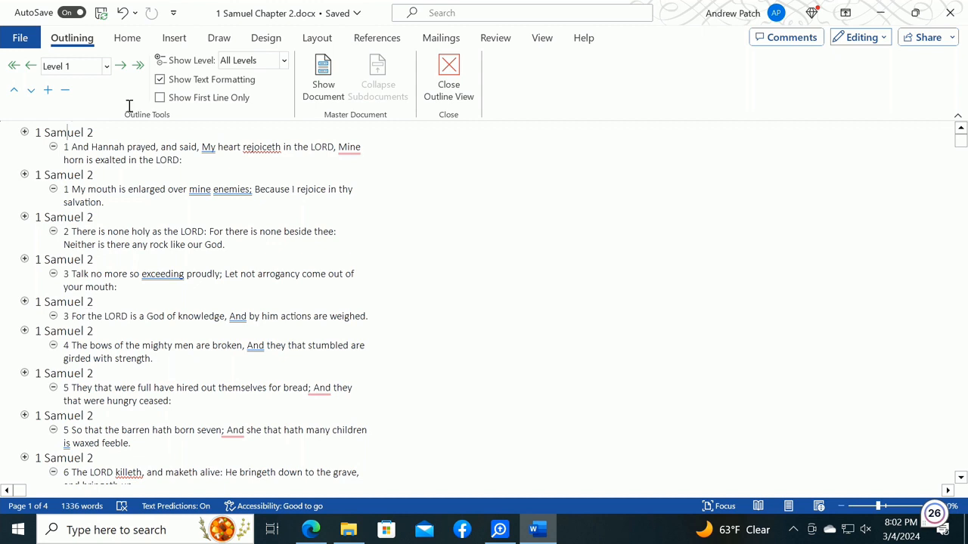
pyautogui.scroll(-20, 159, 207)
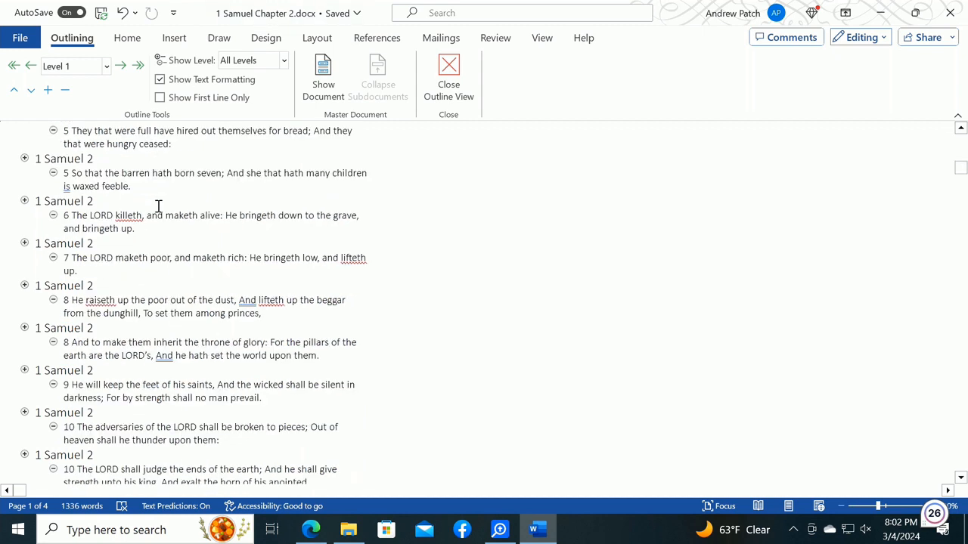
pyautogui.scroll(-15, 159, 206)
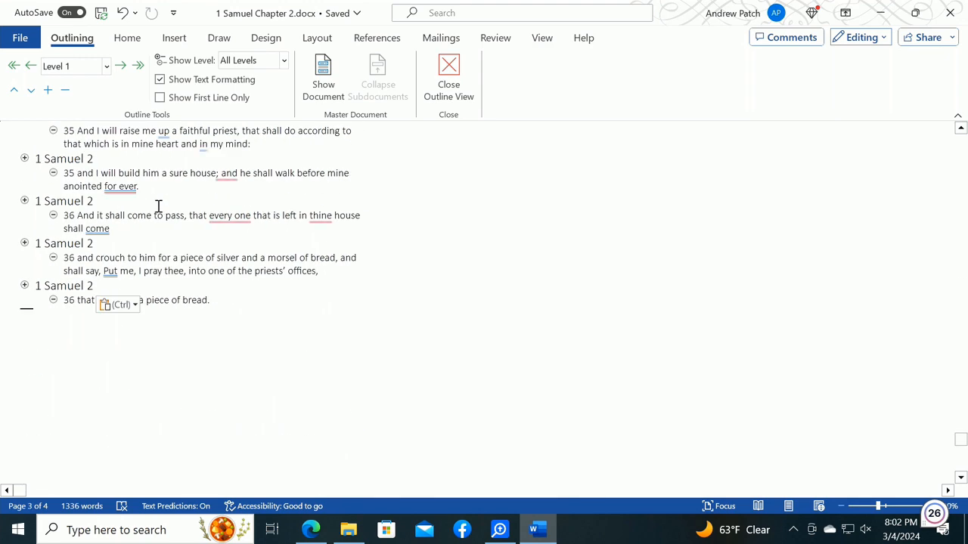
pyautogui.scroll(15, 159, 207)
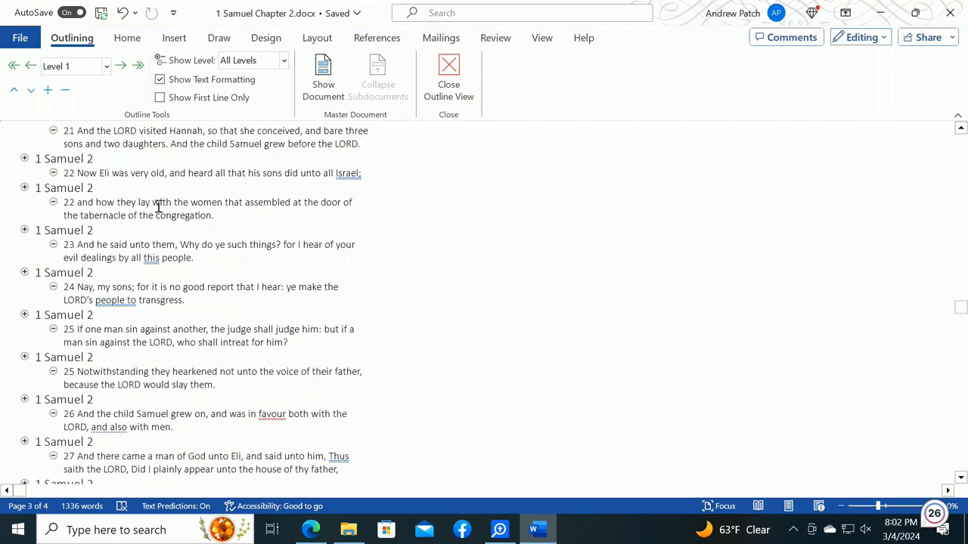
pyautogui.scroll(20, 158, 207)
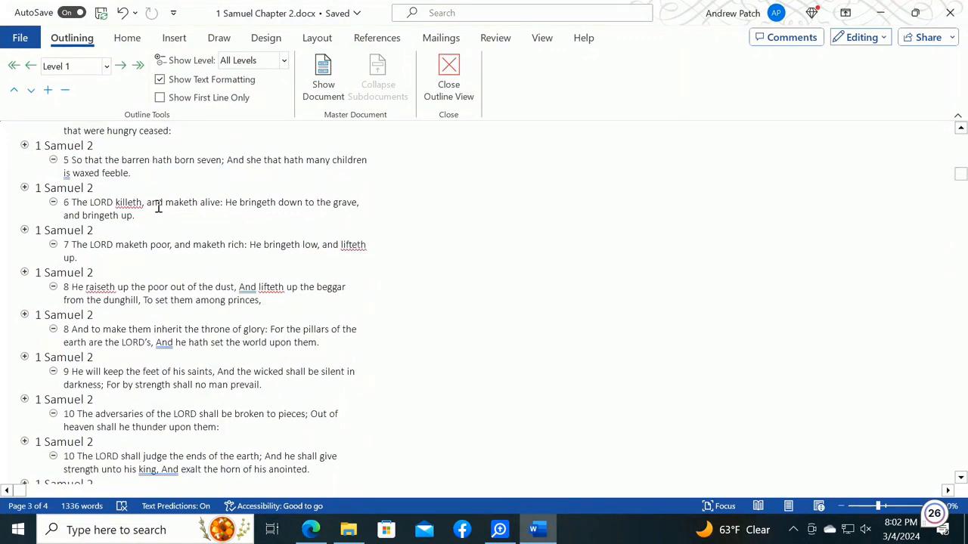
pyautogui.scroll(6, 159, 206)
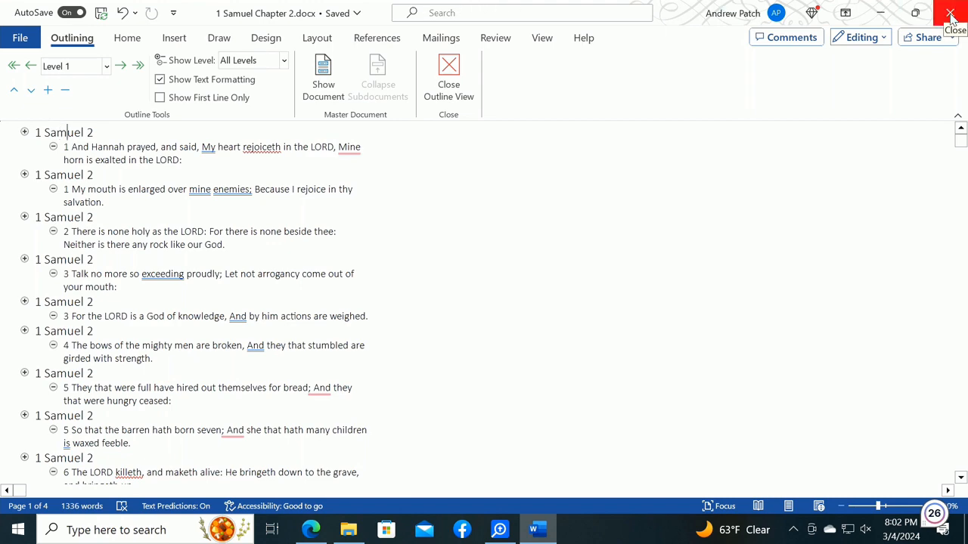
# - Close the Word outline and open 1 Samuel Chapter 1.pptx in PowerPoint from the 1 Samuel folder
pyautogui.click(951, 13)
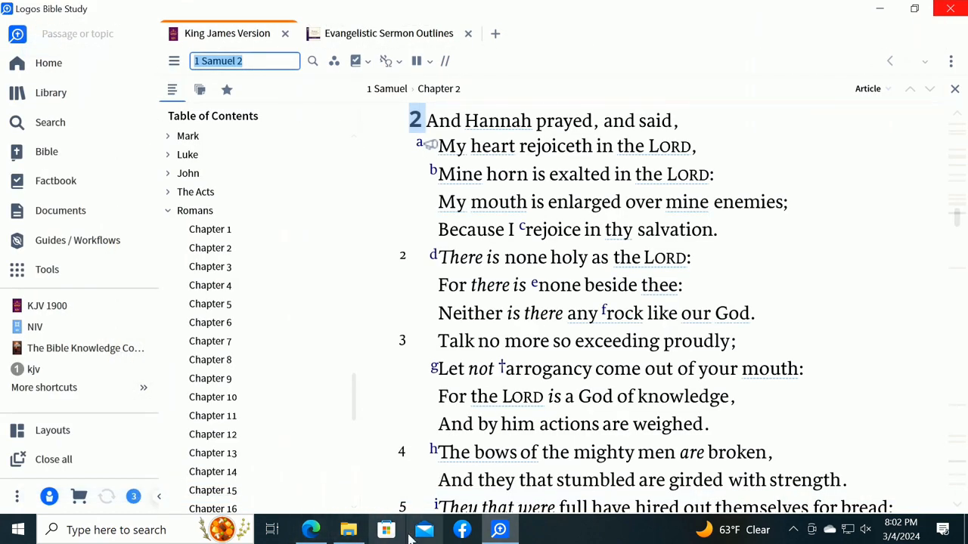
pyautogui.click(355, 532)
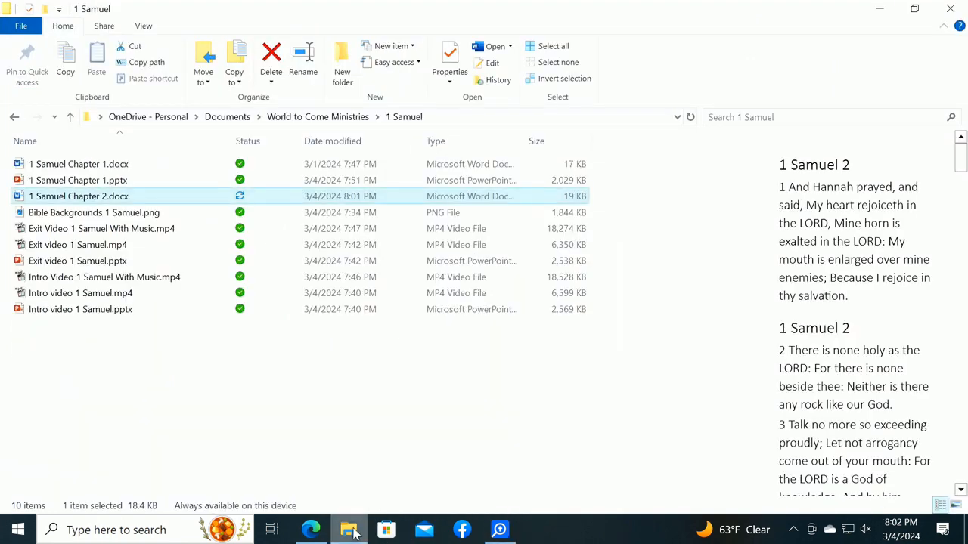
pyautogui.click(83, 182)
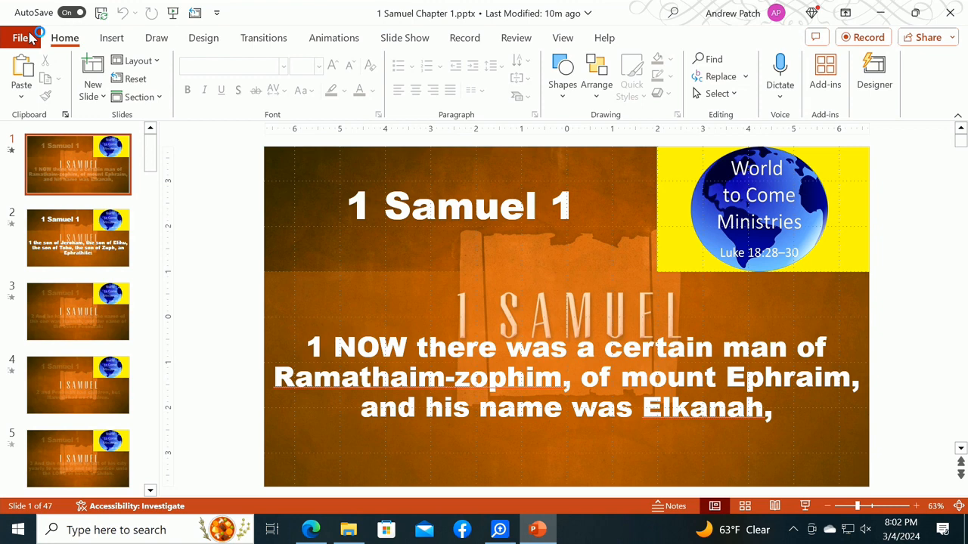
# - Save a copy of the Chapter 1 presentation as 1 Samuel Chapter 2 in the 1 Samuel folder
pyautogui.click(28, 37)
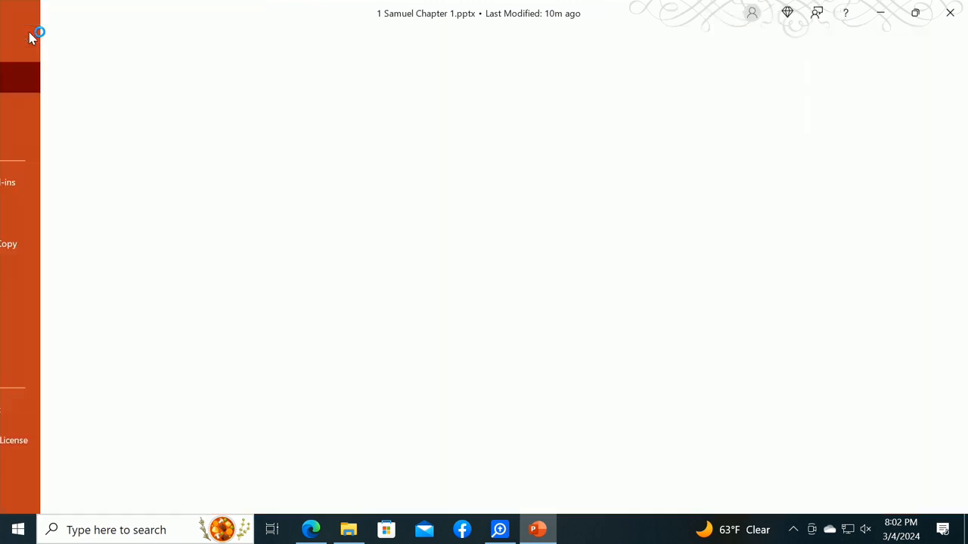
pyautogui.click(67, 249)
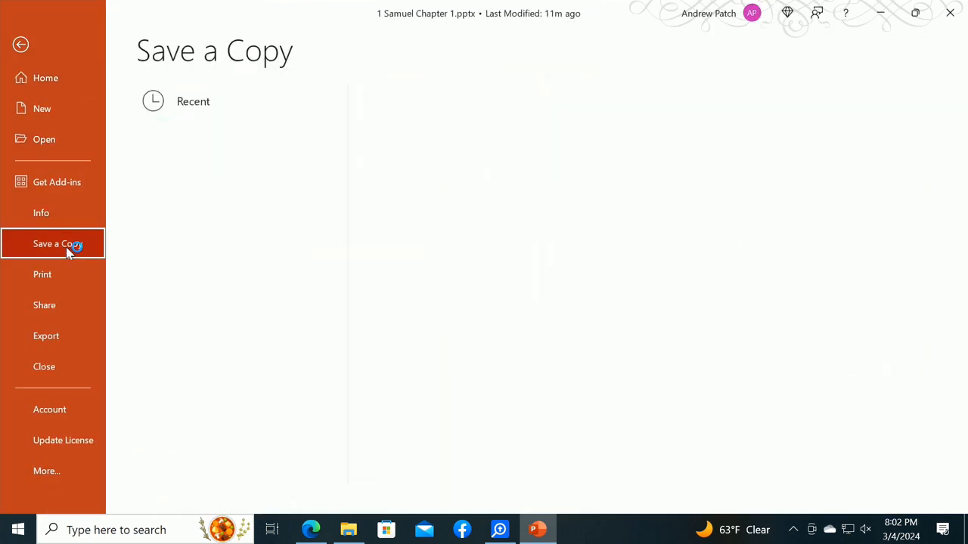
pyautogui.click(469, 118)
pyautogui.click(469, 118)
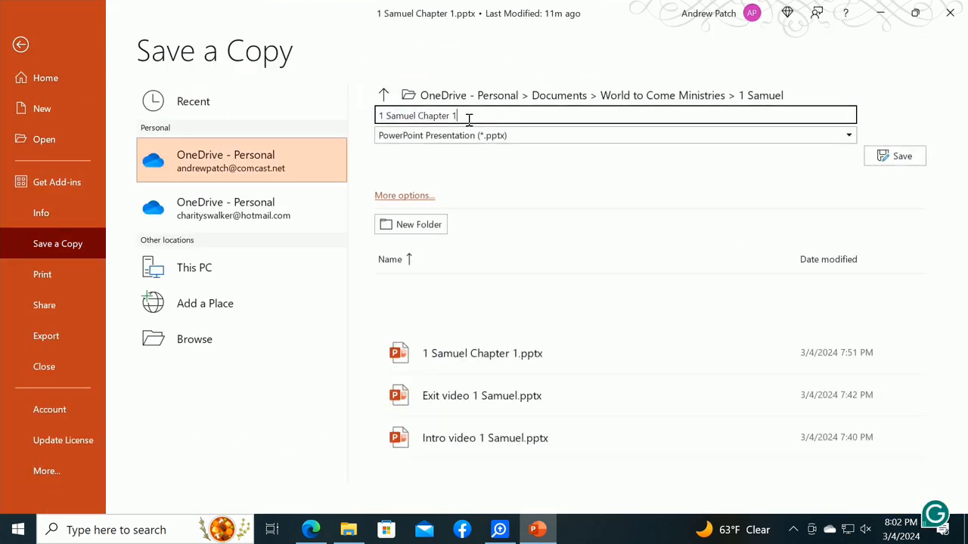
pyautogui.press('BackSpace')
pyautogui.write('2')
pyautogui.click(912, 158)
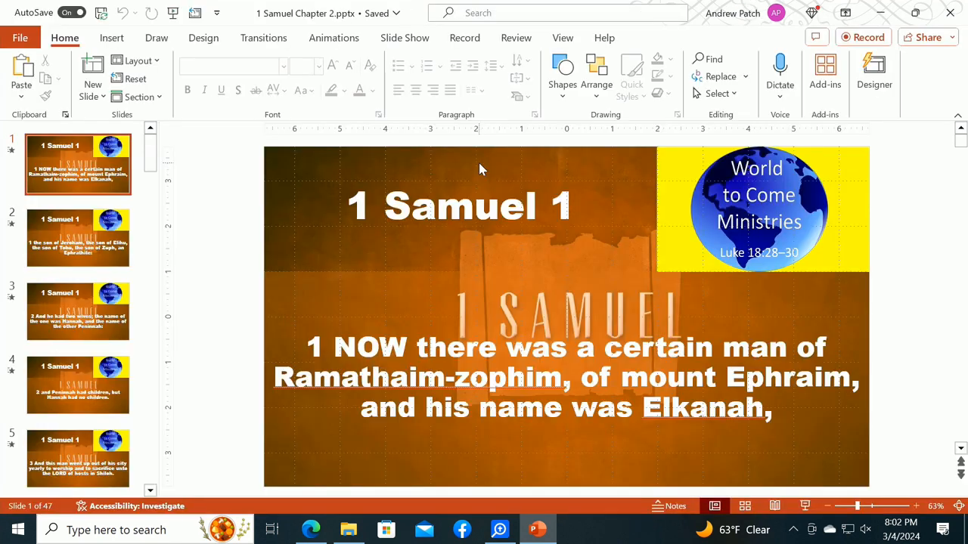
# - Select all the slides in the 1 Samuel Chapter 2 presentation
pyautogui.click(69, 249)
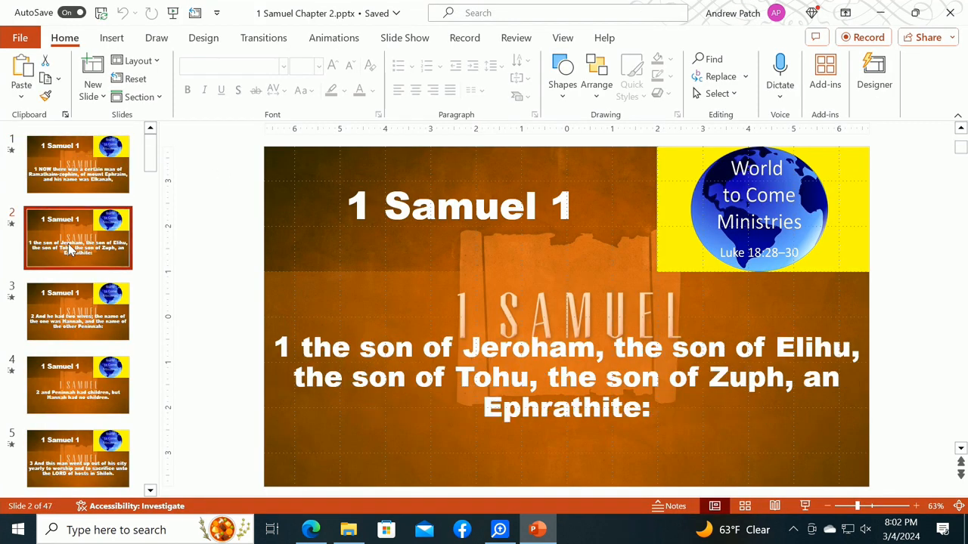
pyautogui.hotkey('ctrl', 'a')
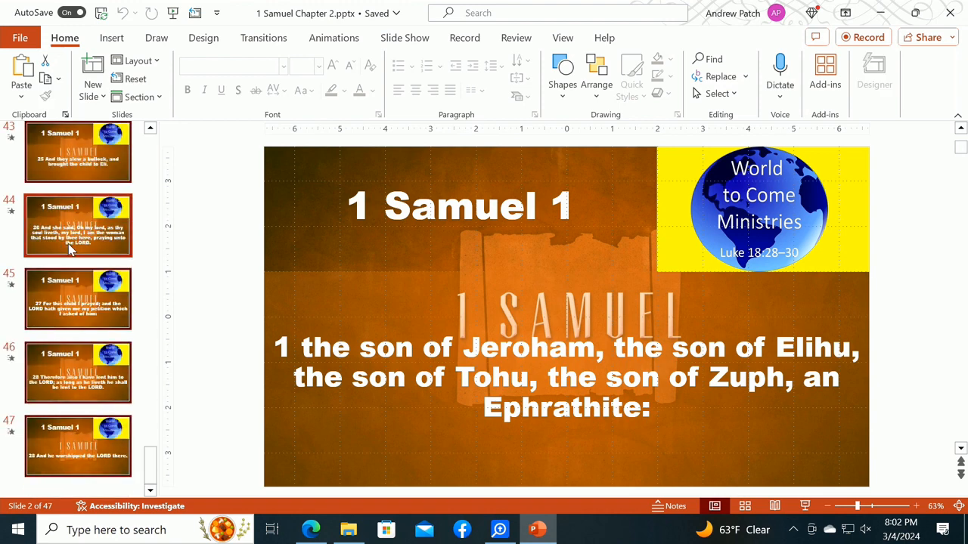